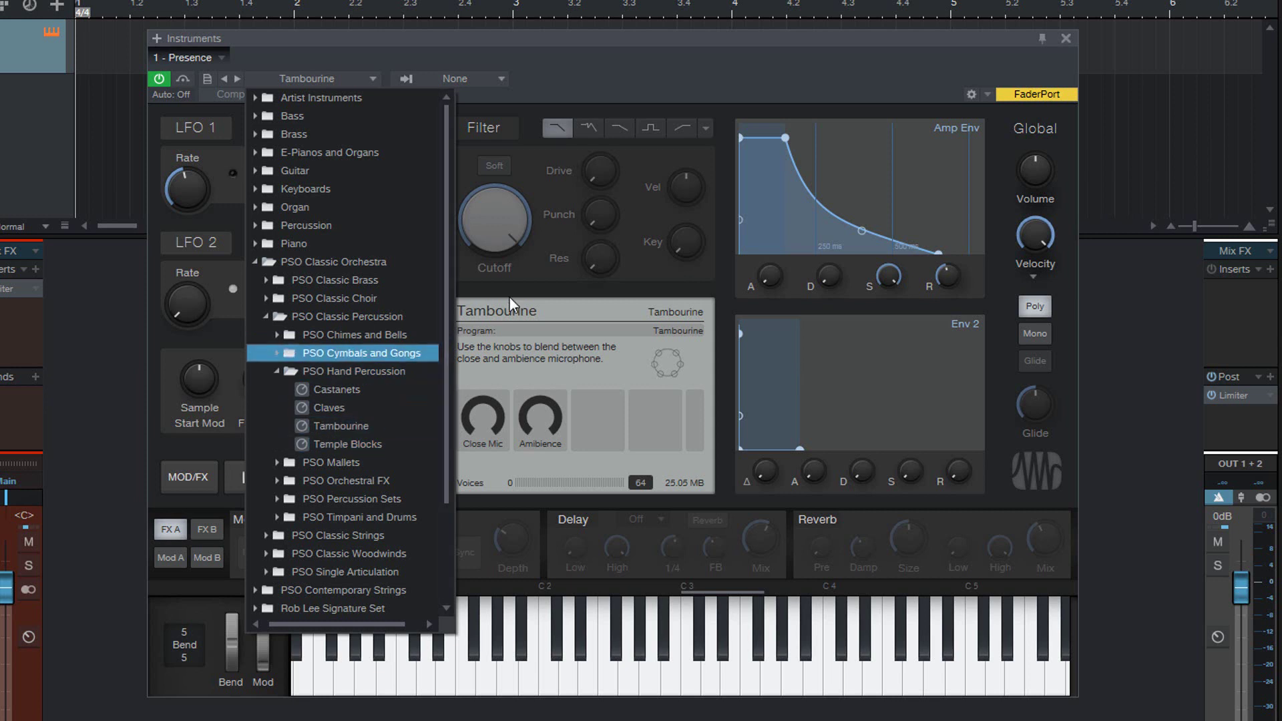
# - Audition the loaded Tambourine preset by playing notes from the low octave up past C3 on the virtual keyboard
pyautogui.click(703, 74)
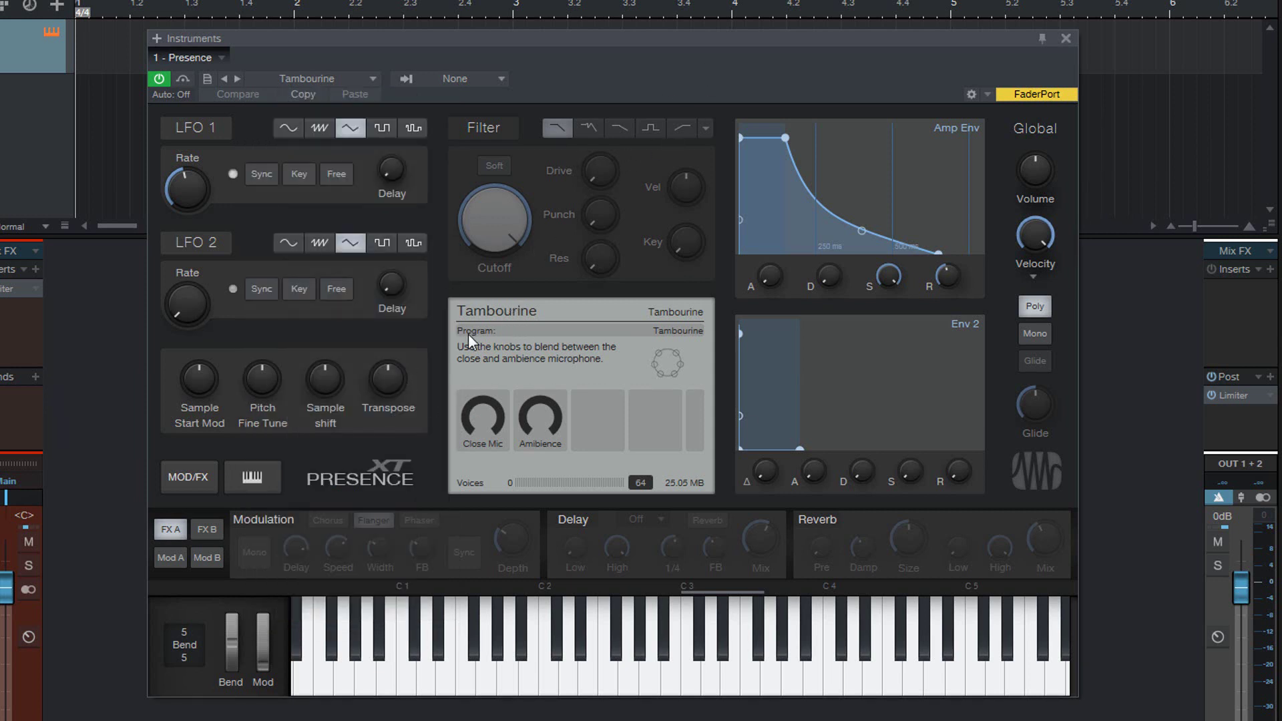
pyautogui.click(329, 668)
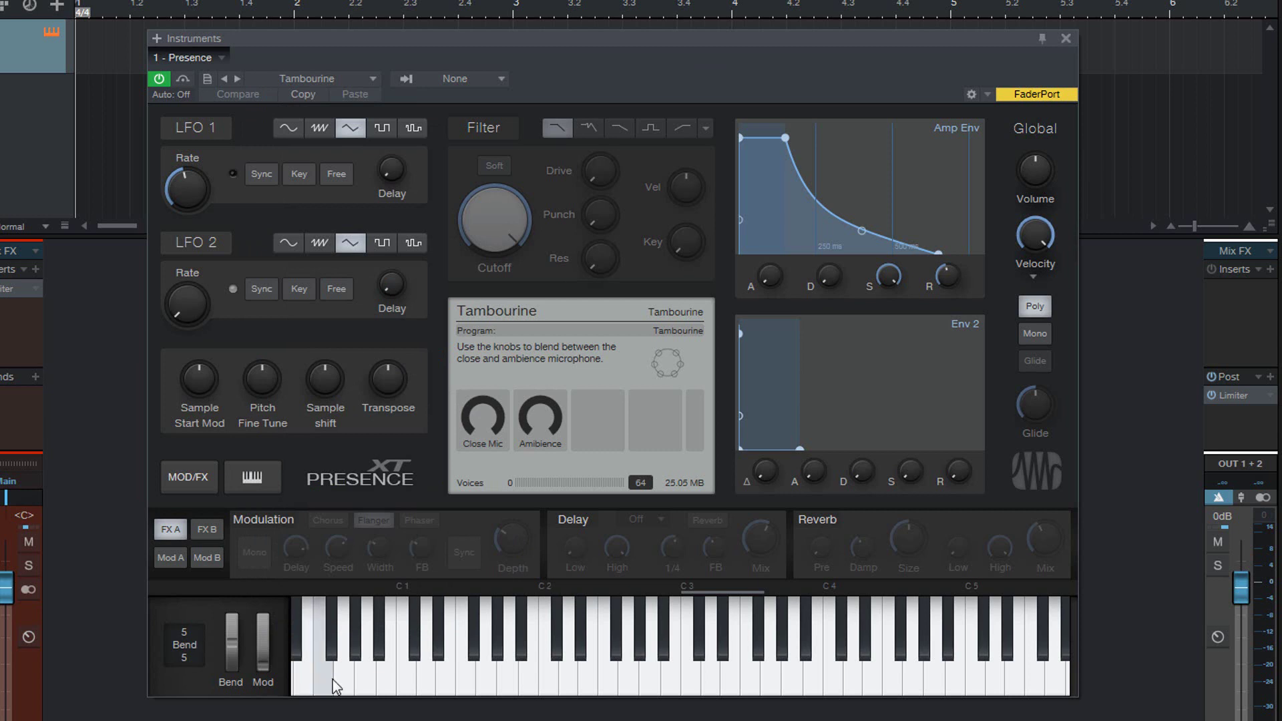
pyautogui.click(324, 658)
pyautogui.click(516, 651)
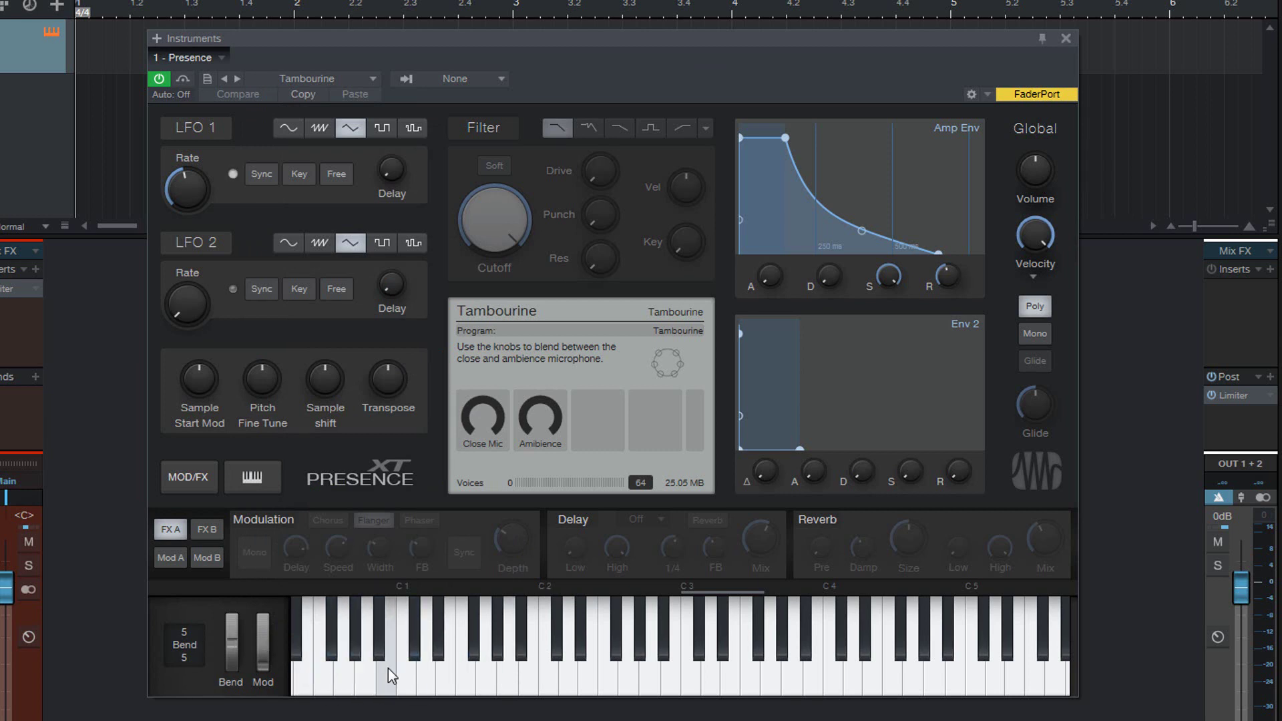
pyautogui.click(486, 667)
pyautogui.click(762, 671)
# - Load the Temple Blocks preset from the PSO Hand Percussion folder
pyautogui.click(372, 78)
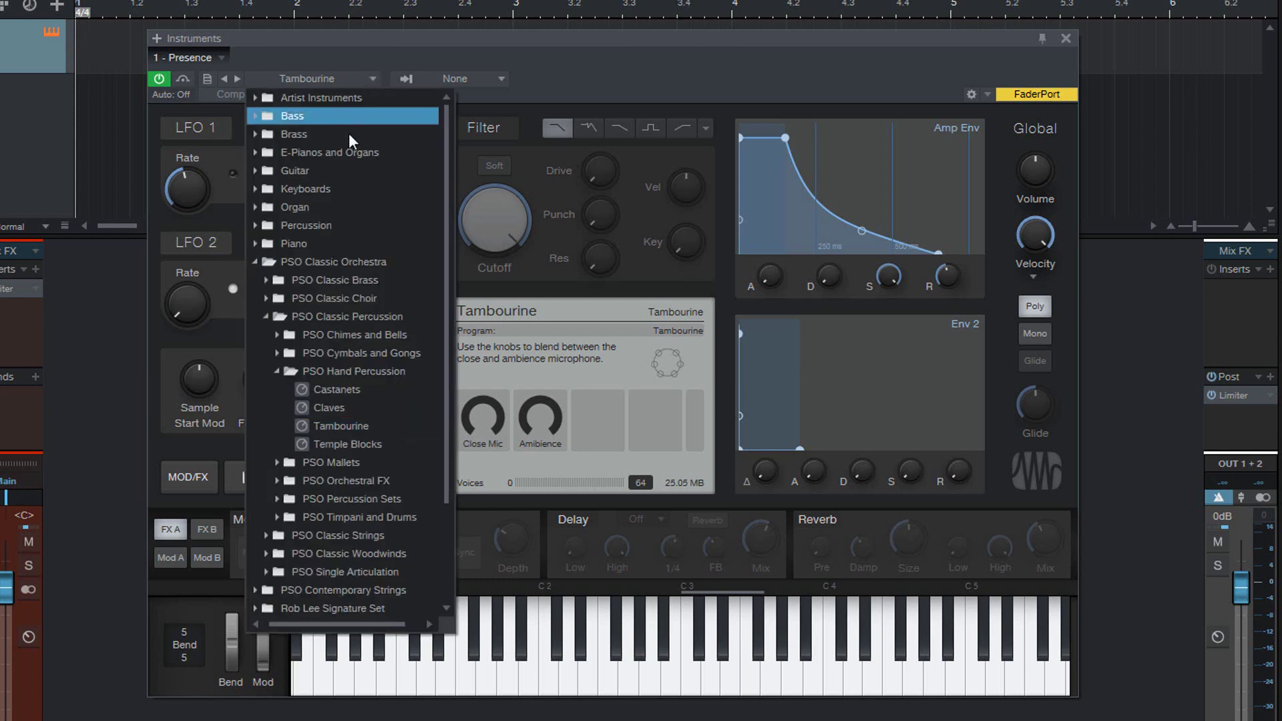
pyautogui.click(314, 442)
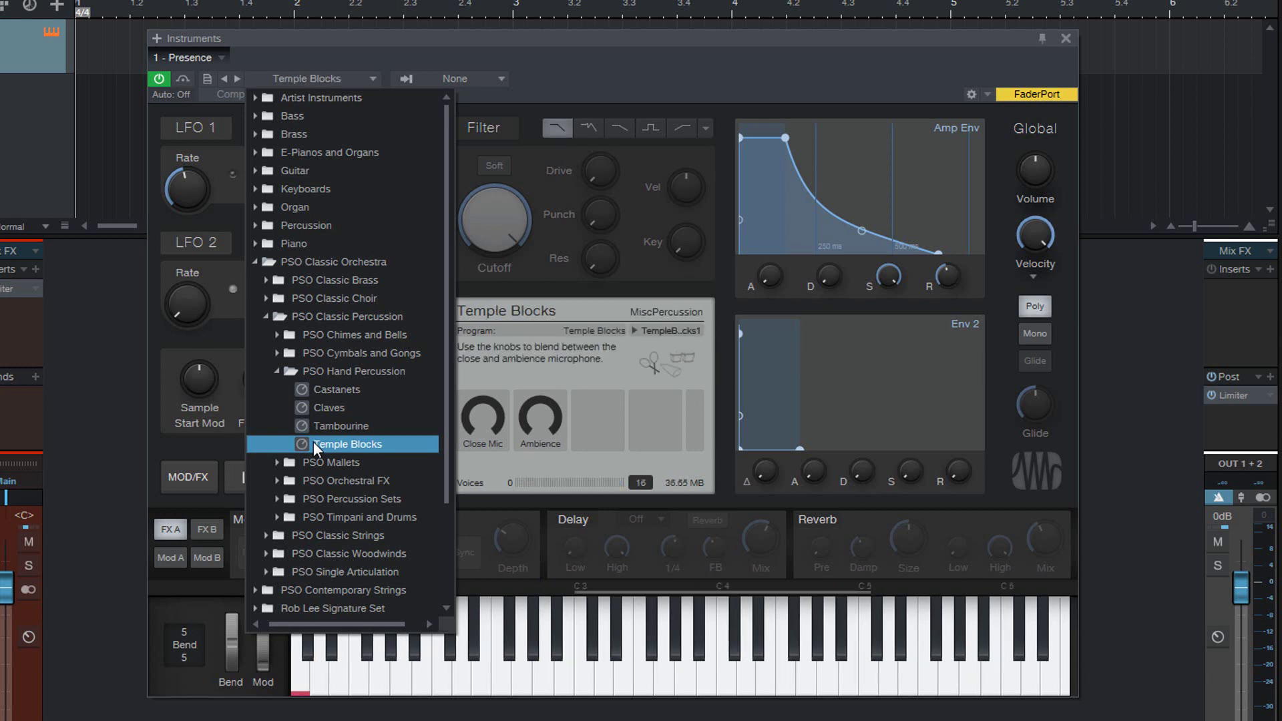
pyautogui.click(711, 49)
# - Play the six Temple Blocks samples one after another, from C1 up to F1
pyautogui.click(299, 652)
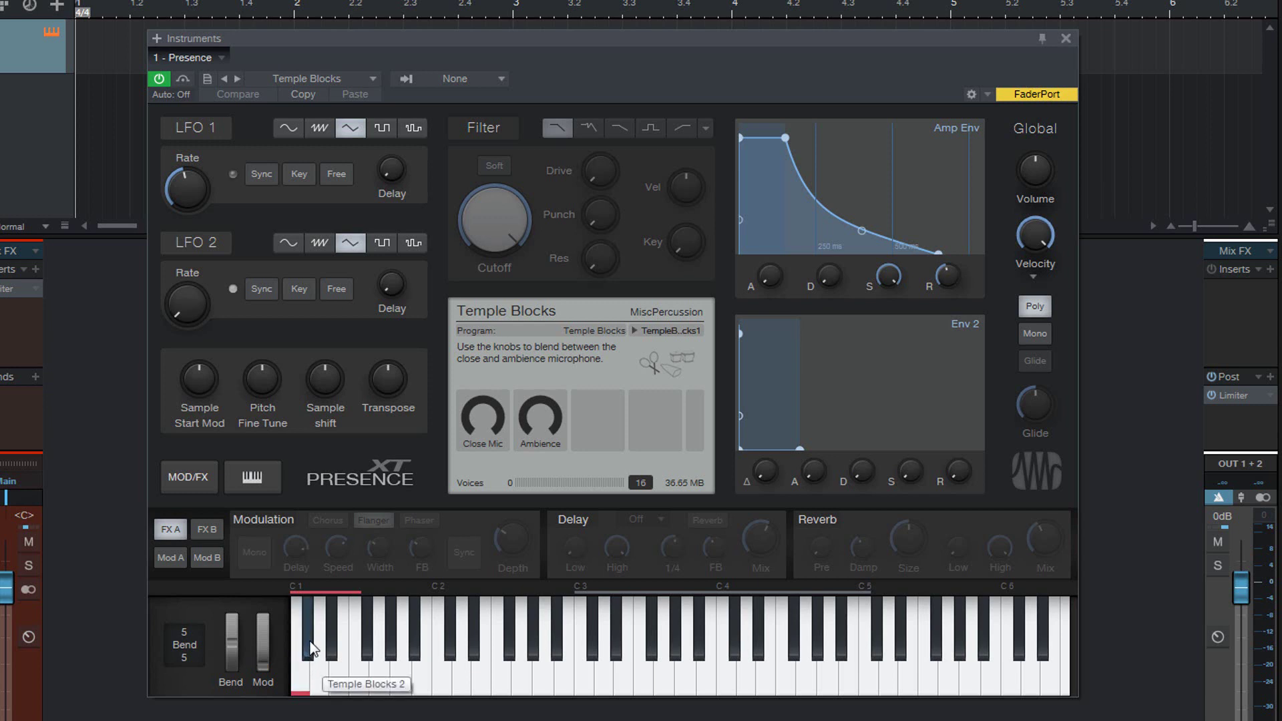
pyautogui.click(311, 651)
pyautogui.click(323, 674)
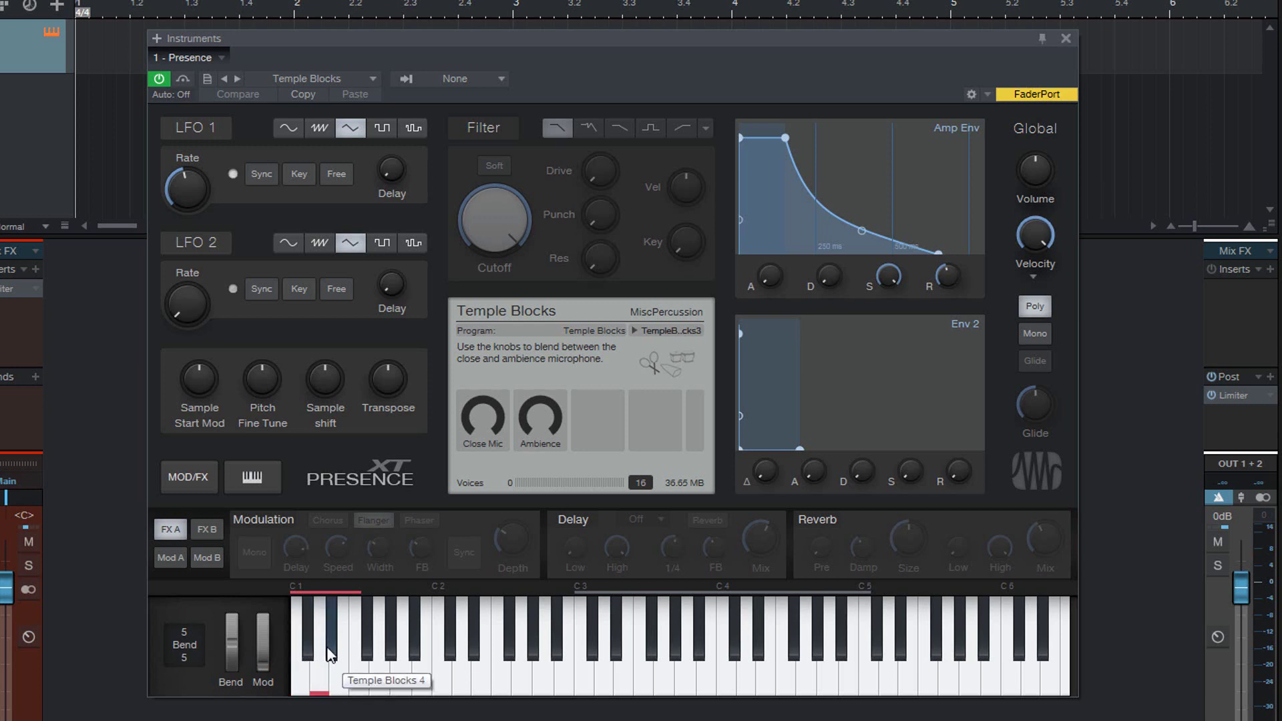
pyautogui.click(332, 653)
pyautogui.click(338, 670)
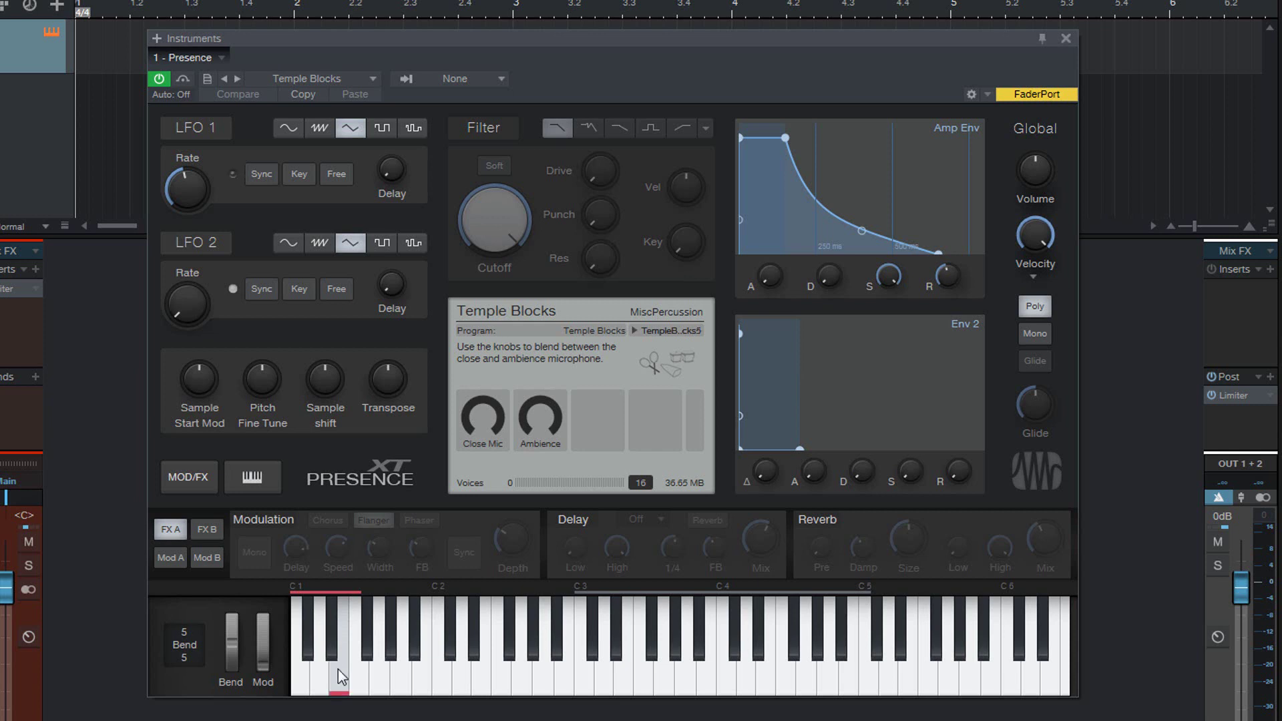
pyautogui.click(353, 675)
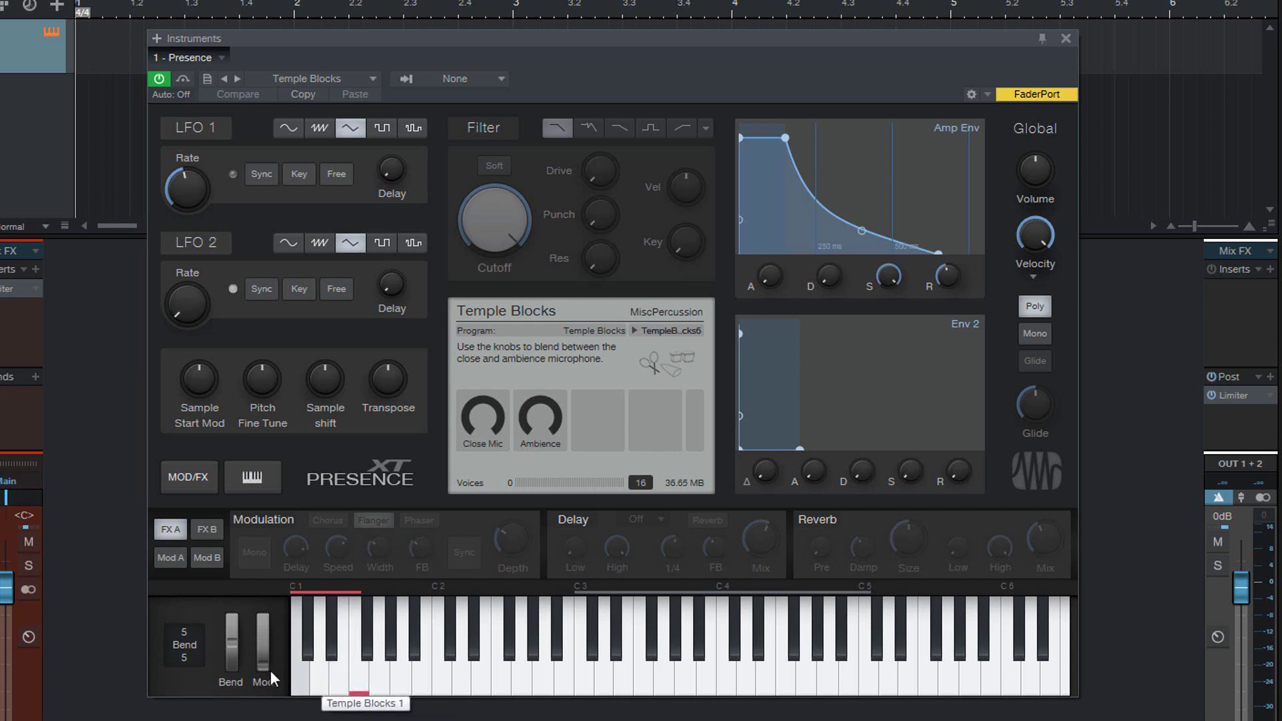
# - Replay individual Temple Blocks sounds from block 1 through block 6 to compare them
pyautogui.click(299, 678)
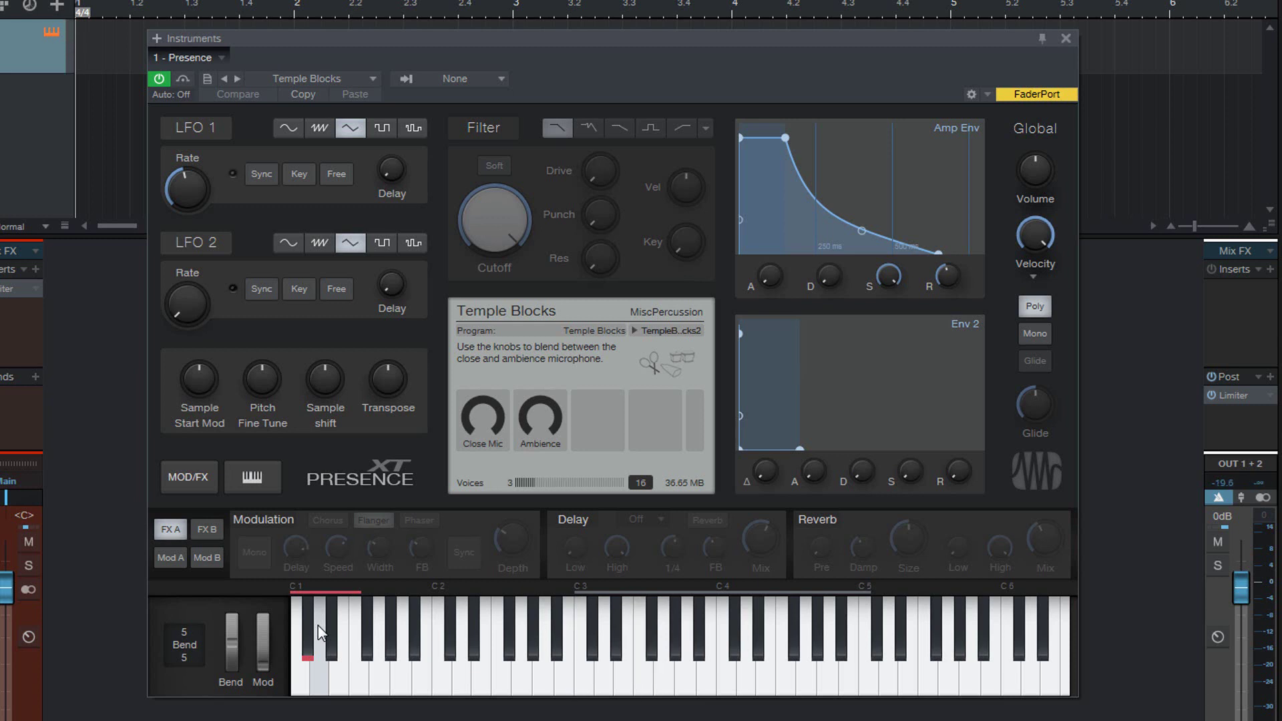
pyautogui.click(334, 631)
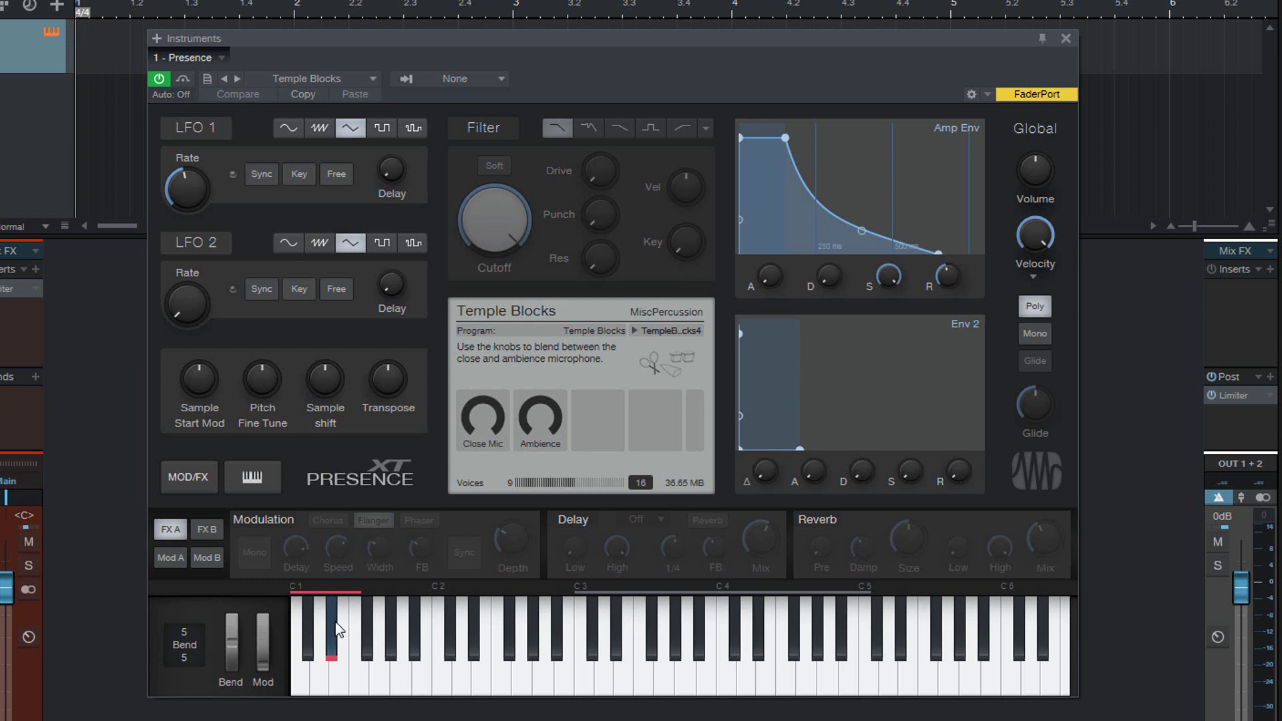
pyautogui.click(339, 680)
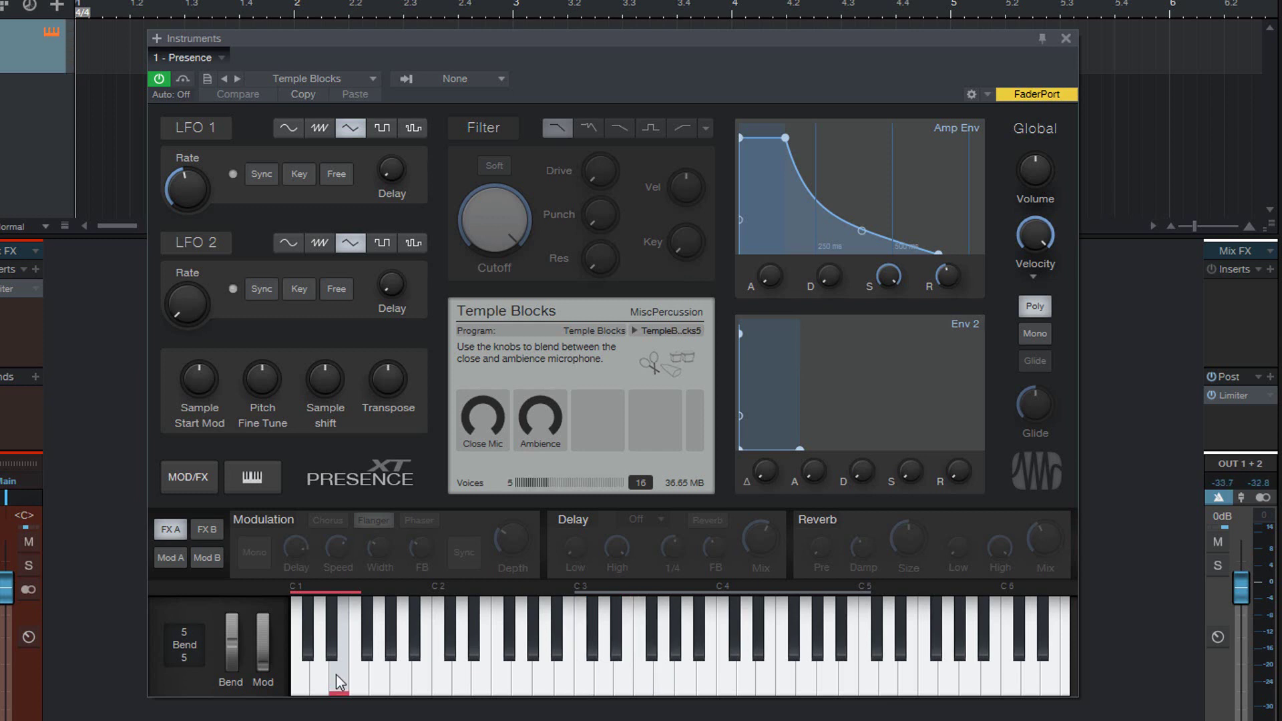
pyautogui.click(359, 686)
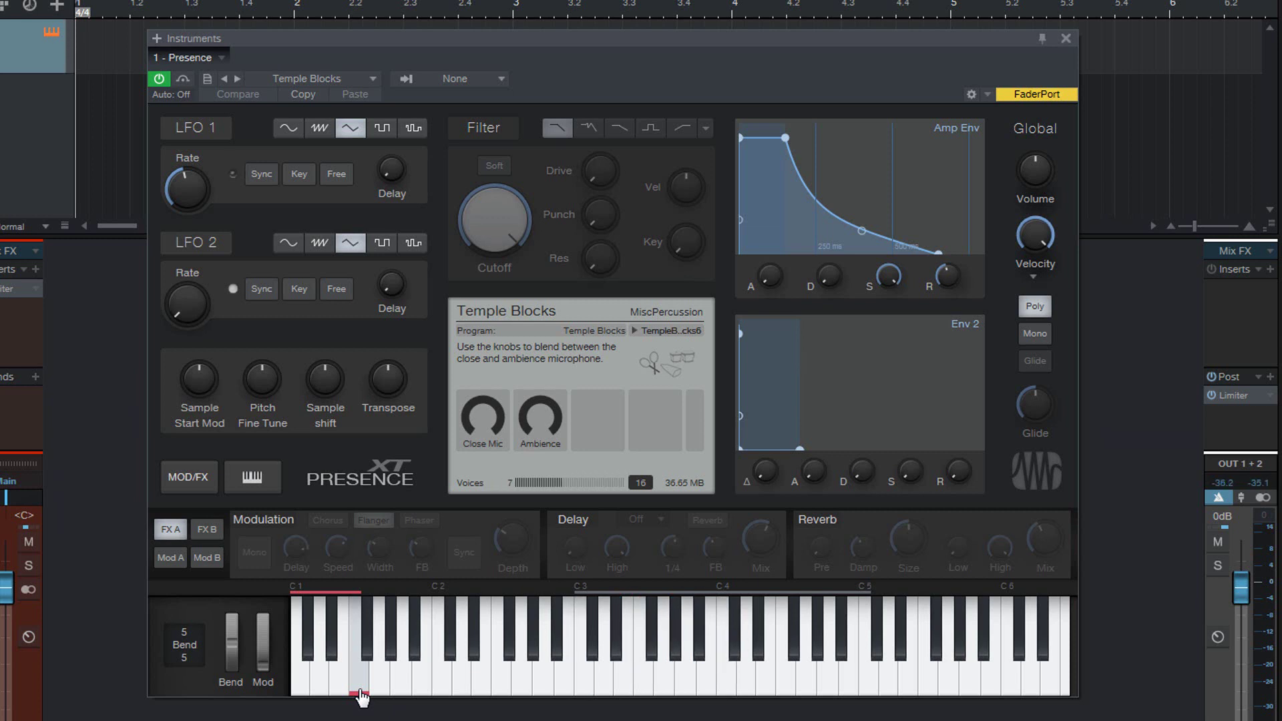
pyautogui.moveTo(361, 696); pyautogui.dragTo(383, 688)
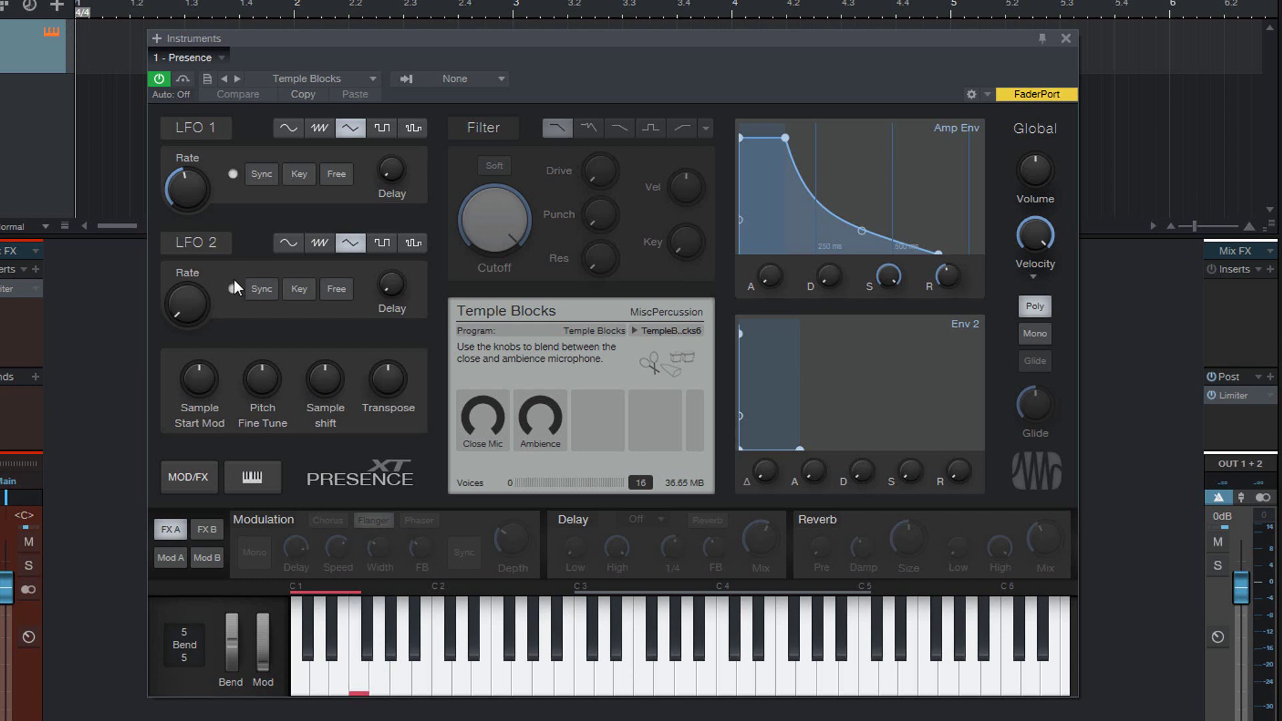
# - Load the Claves preset from the PSO Hand Percussion folder
pyautogui.click(374, 80)
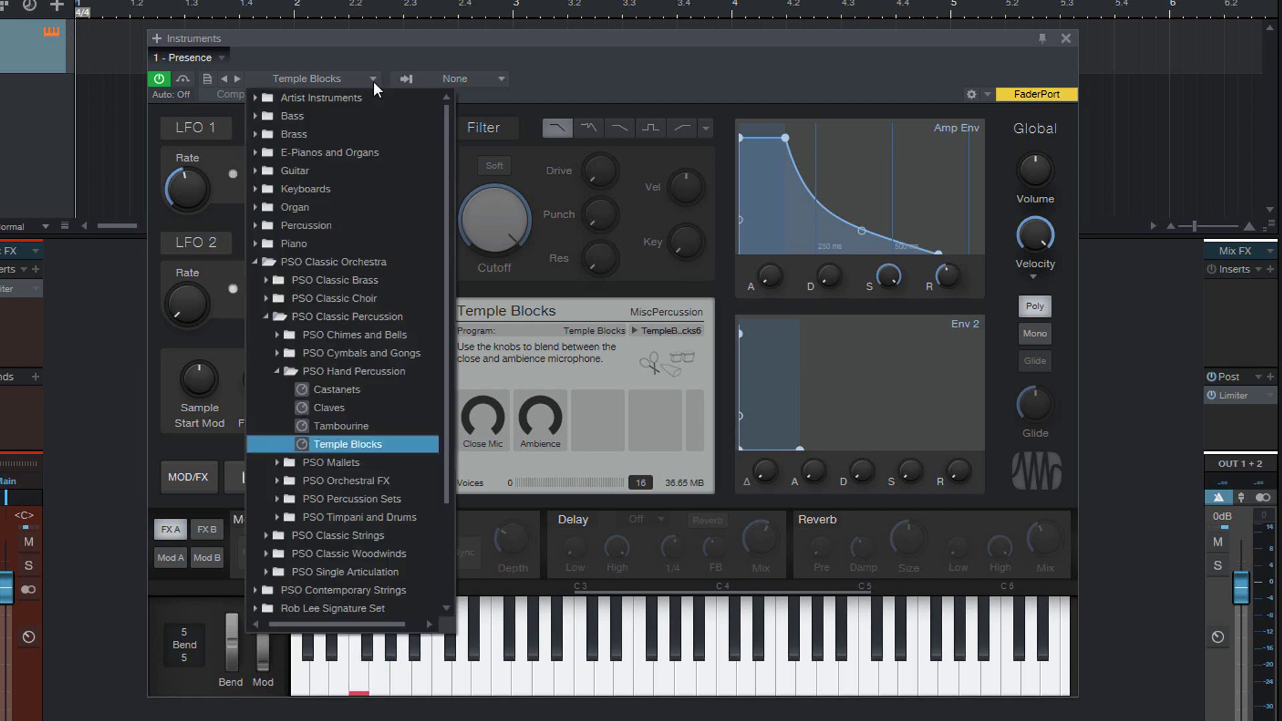
pyautogui.click(324, 409)
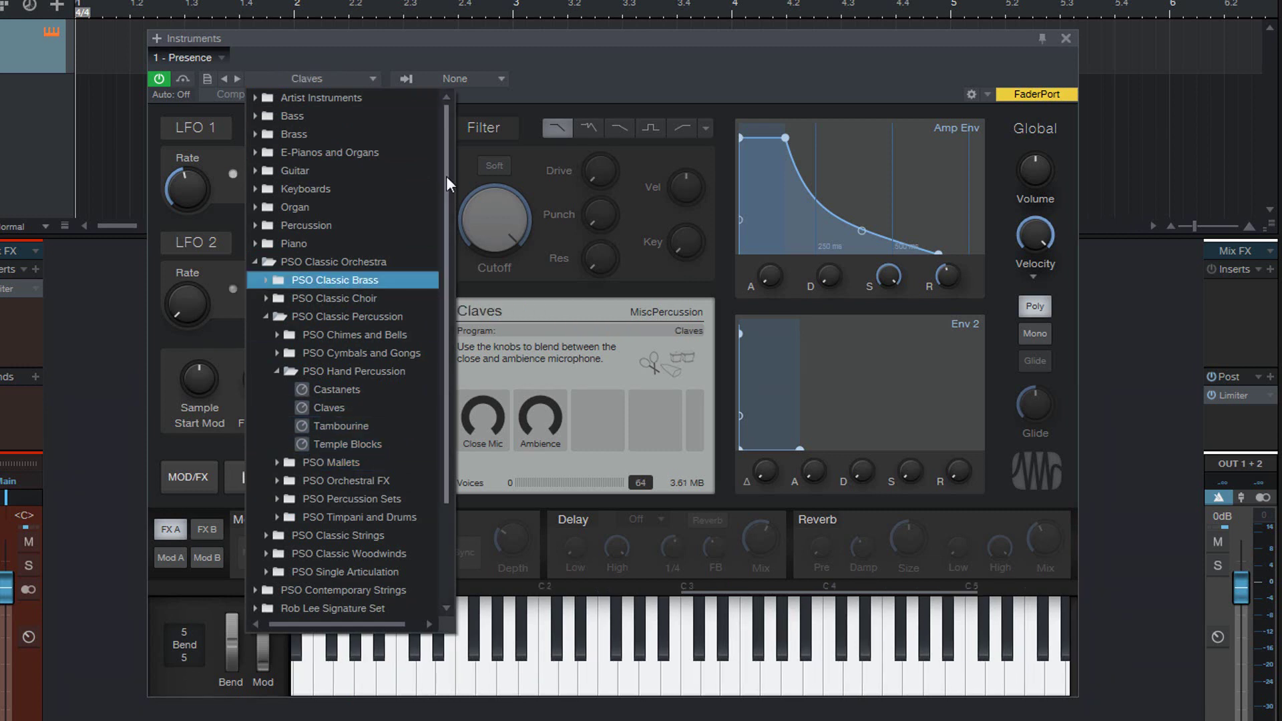
pyautogui.click(741, 54)
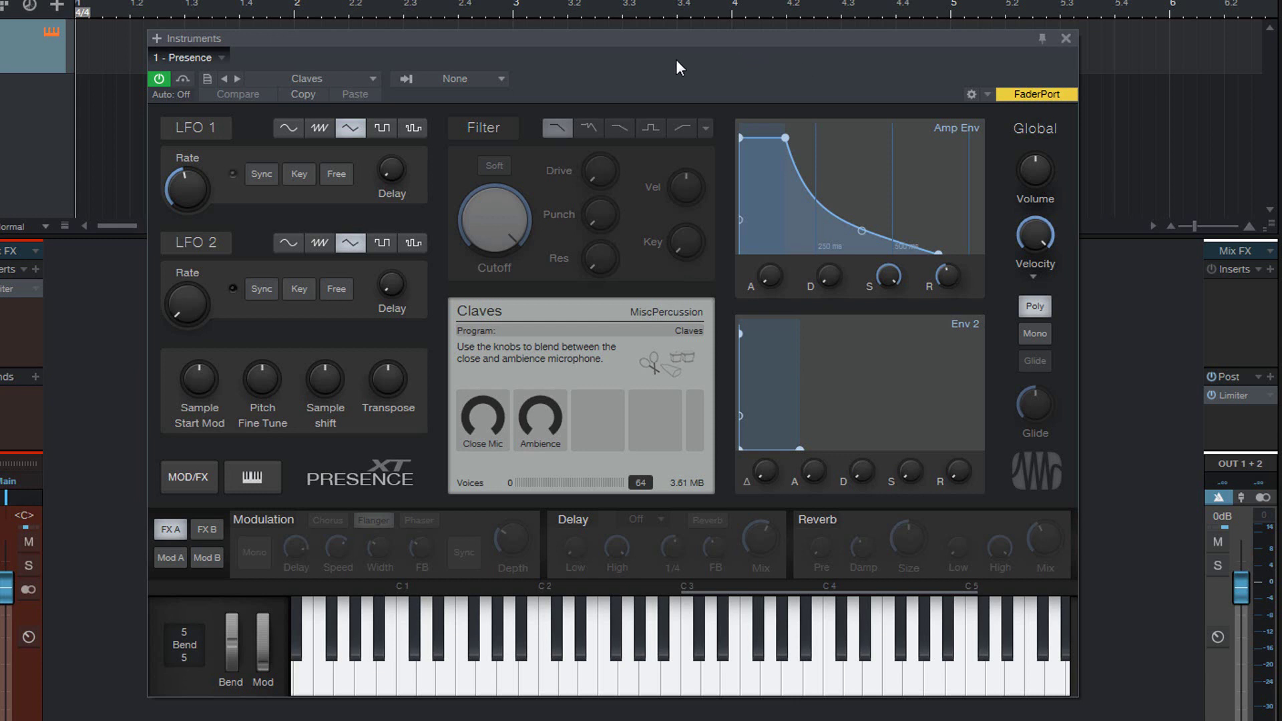
# - Audition the Claves preset on the low keys and on notes around C3 and C4
pyautogui.moveTo(319, 662)
pyautogui.mouseDown()
pyautogui.moveTo(358, 687)
pyautogui.moveTo(391, 687)
pyautogui.mouseUp()
pyautogui.click(319, 688)
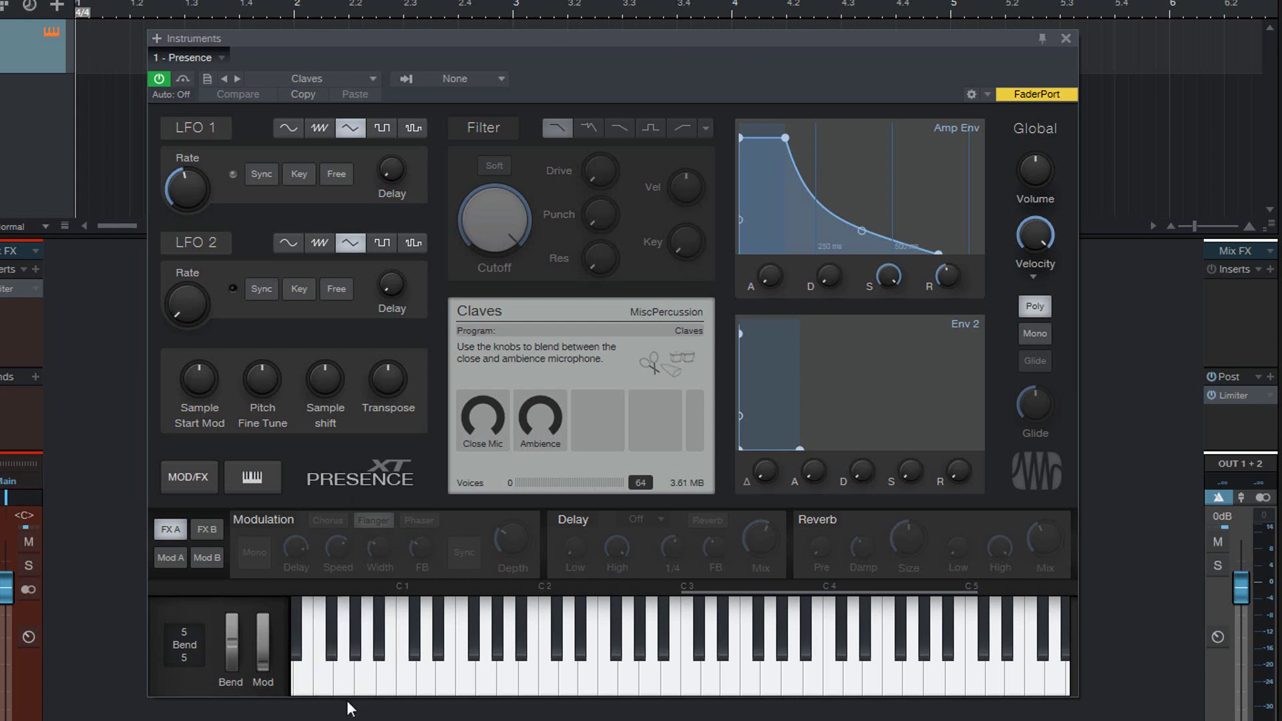
pyautogui.click(821, 687)
pyautogui.click(687, 657)
pyautogui.click(675, 681)
pyautogui.click(692, 685)
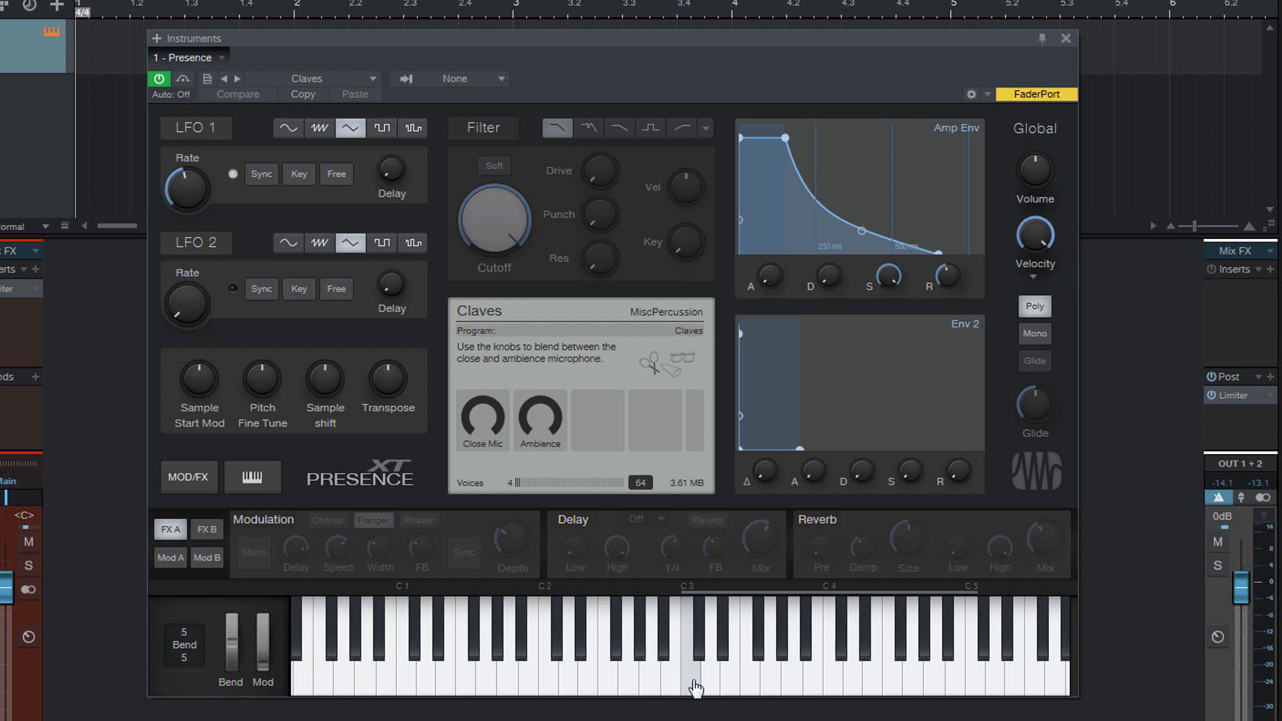
pyautogui.click(487, 678)
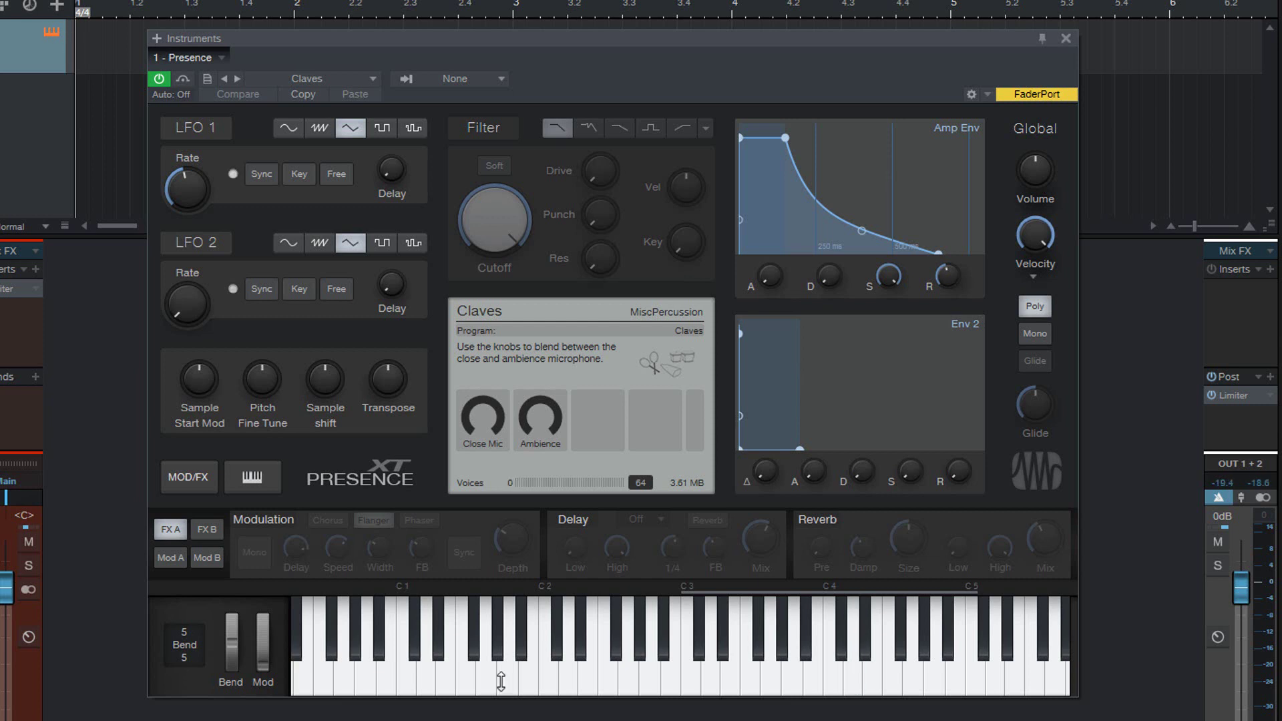
# - Load the Castanets preset from the PSO Hand Percussion folder
pyautogui.click(371, 78)
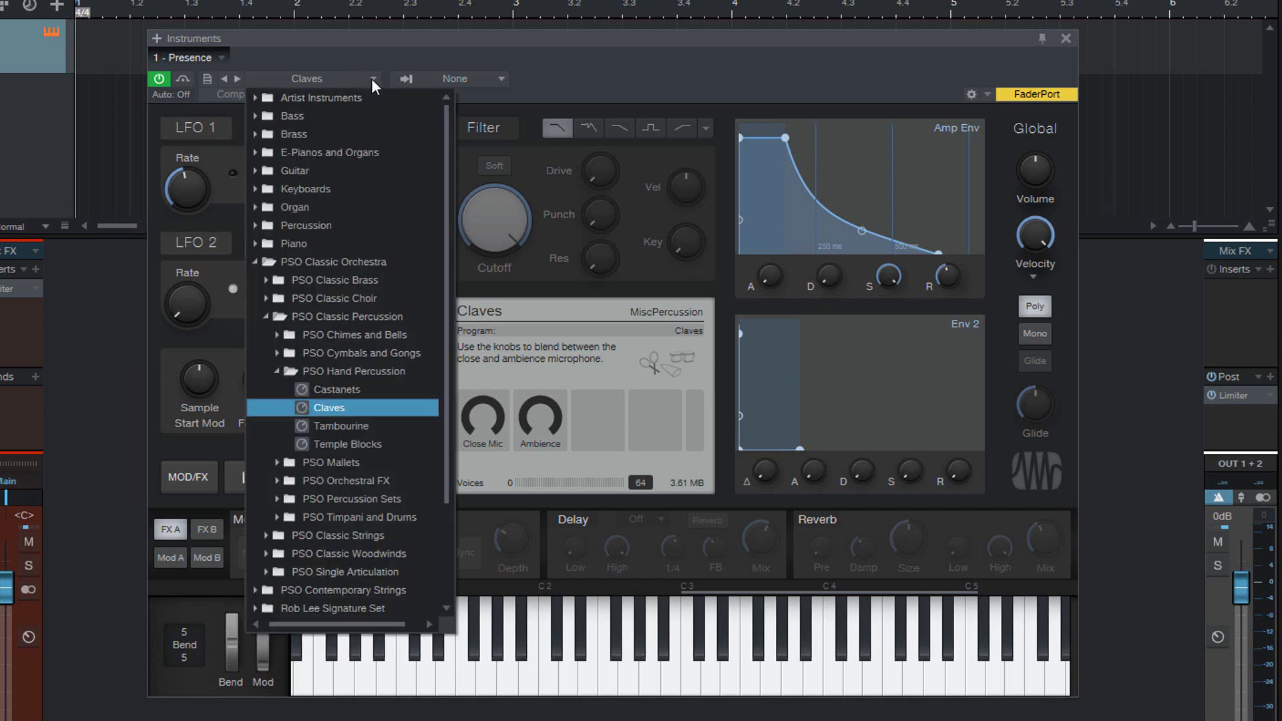
pyautogui.click(366, 390)
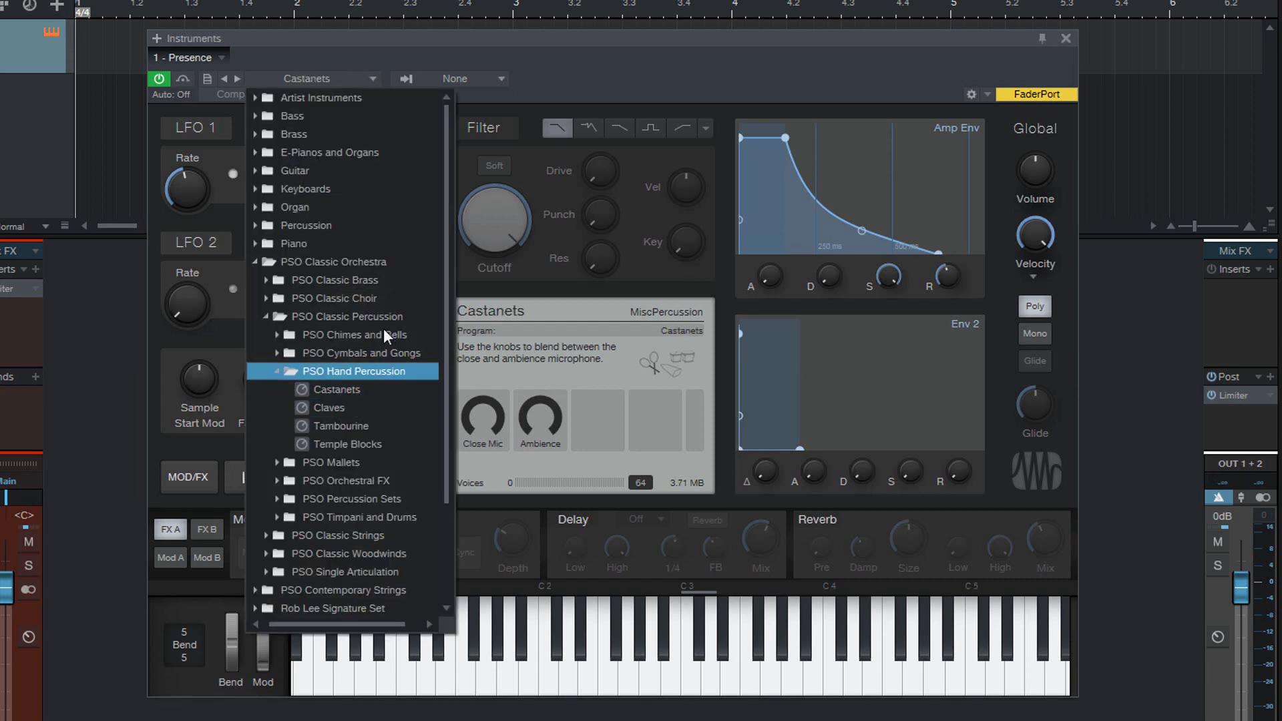
pyautogui.click(704, 61)
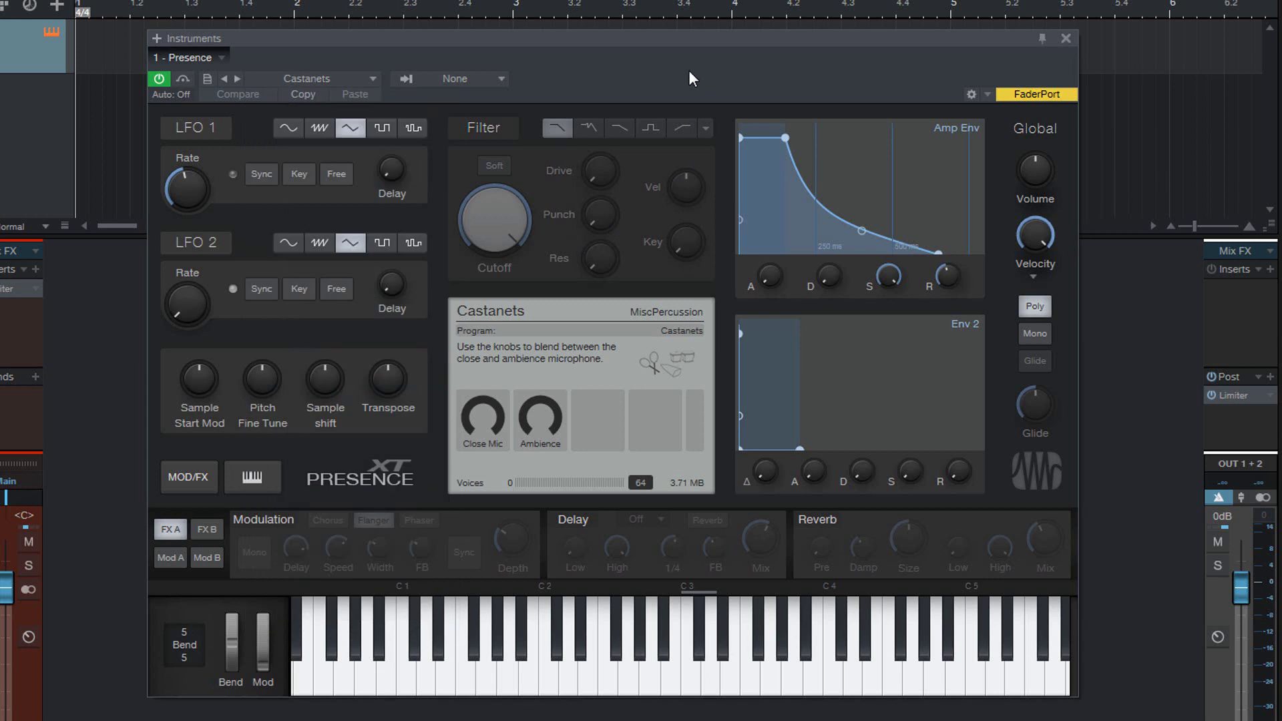
# - Audition the Castanets preset by playing up to C3 and repeating the neighbouring notes C3, C#3 and D3
pyautogui.click(479, 646)
pyautogui.moveTo(479, 644)
pyautogui.mouseDown()
pyautogui.moveTo(283, 646)
pyautogui.moveTo(664, 675)
pyautogui.moveTo(688, 691)
pyautogui.mouseUp()
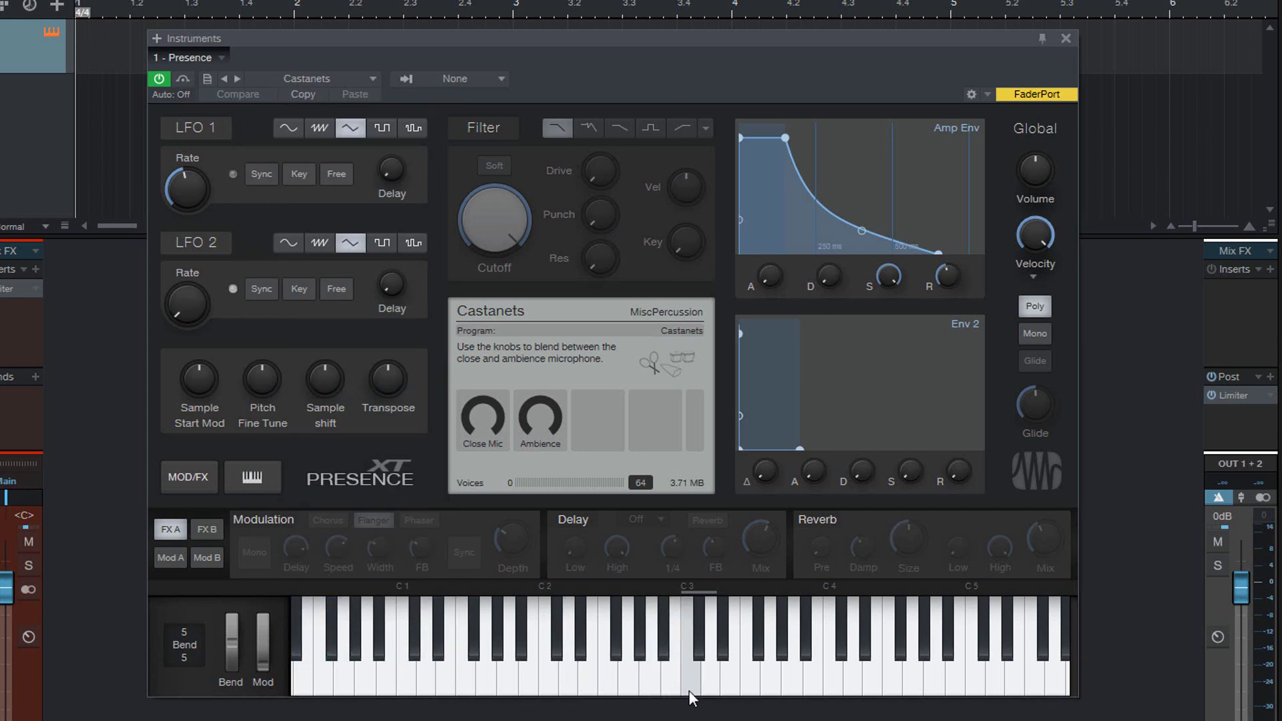
pyautogui.click(692, 689)
pyautogui.click(708, 679)
pyautogui.click(704, 680)
pyautogui.moveTo(704, 680); pyautogui.dragTo(628, 671)
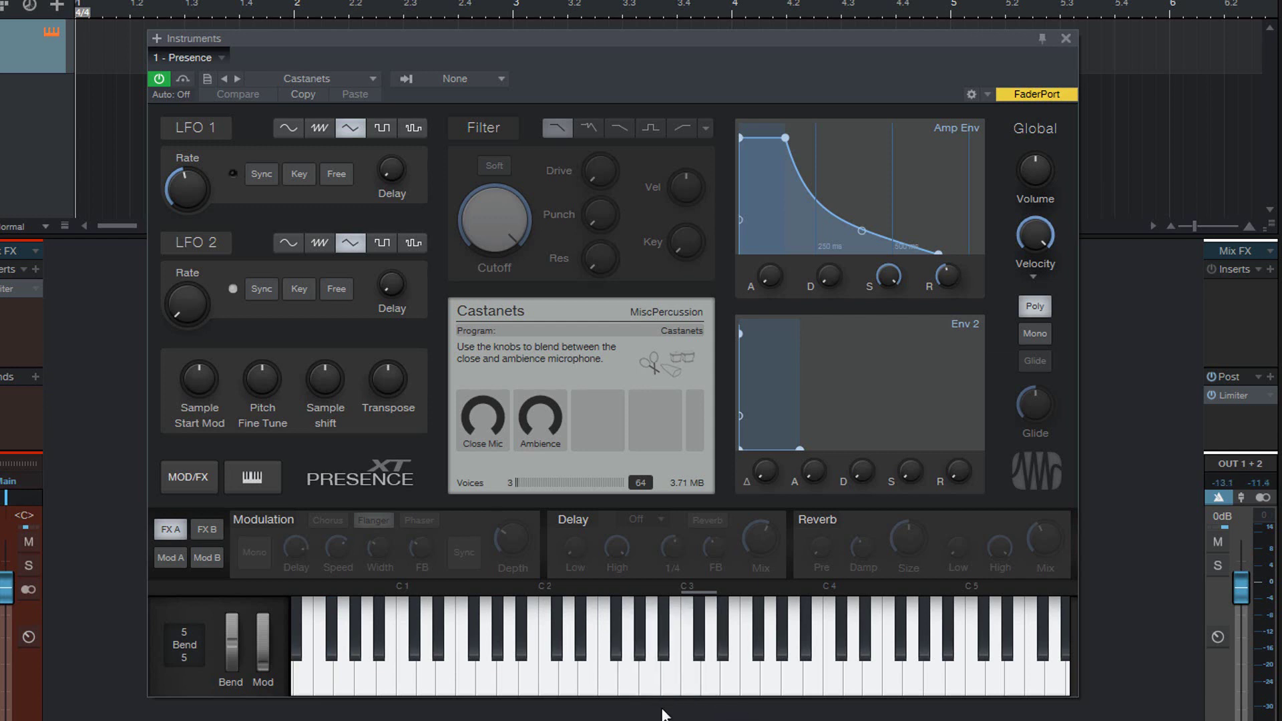
pyautogui.click(698, 642)
pyautogui.click(709, 685)
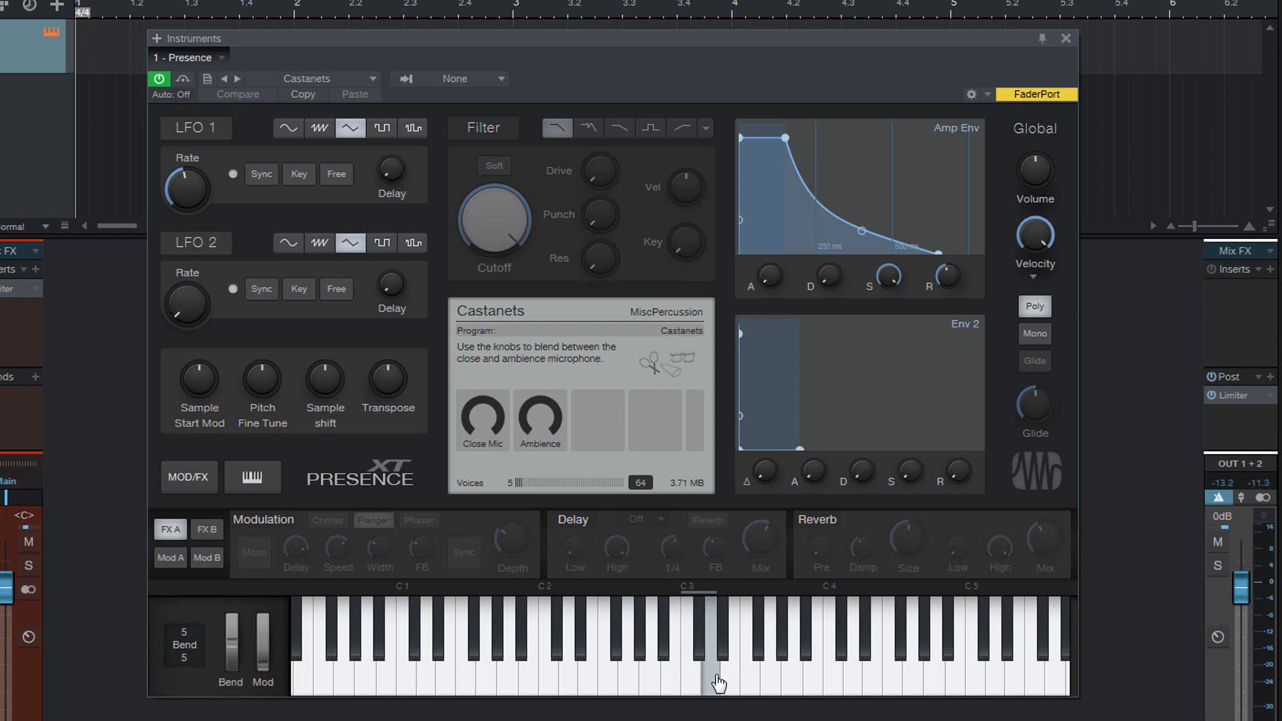
pyautogui.click(707, 679)
pyautogui.click(701, 652)
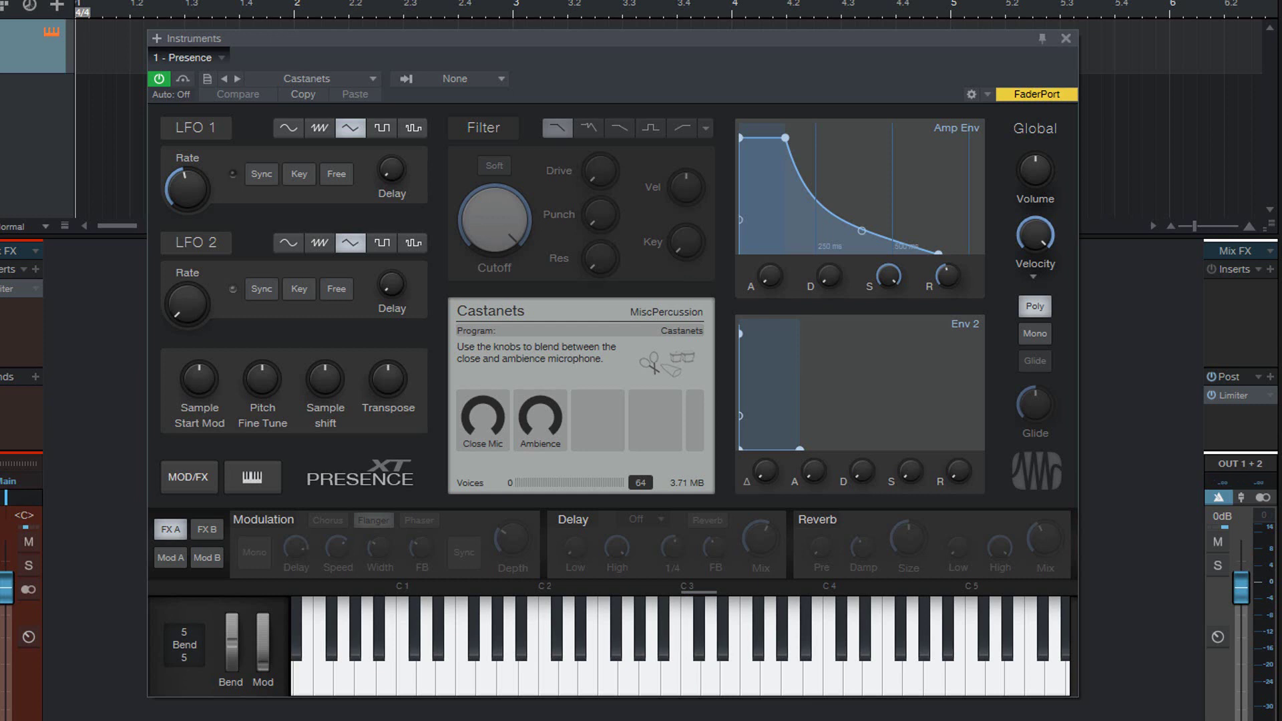
# - Collapse the PSO Hand Percussion folder and load the Thai Gongs preset from PSO Cymbals and Gongs
pyautogui.click(372, 78)
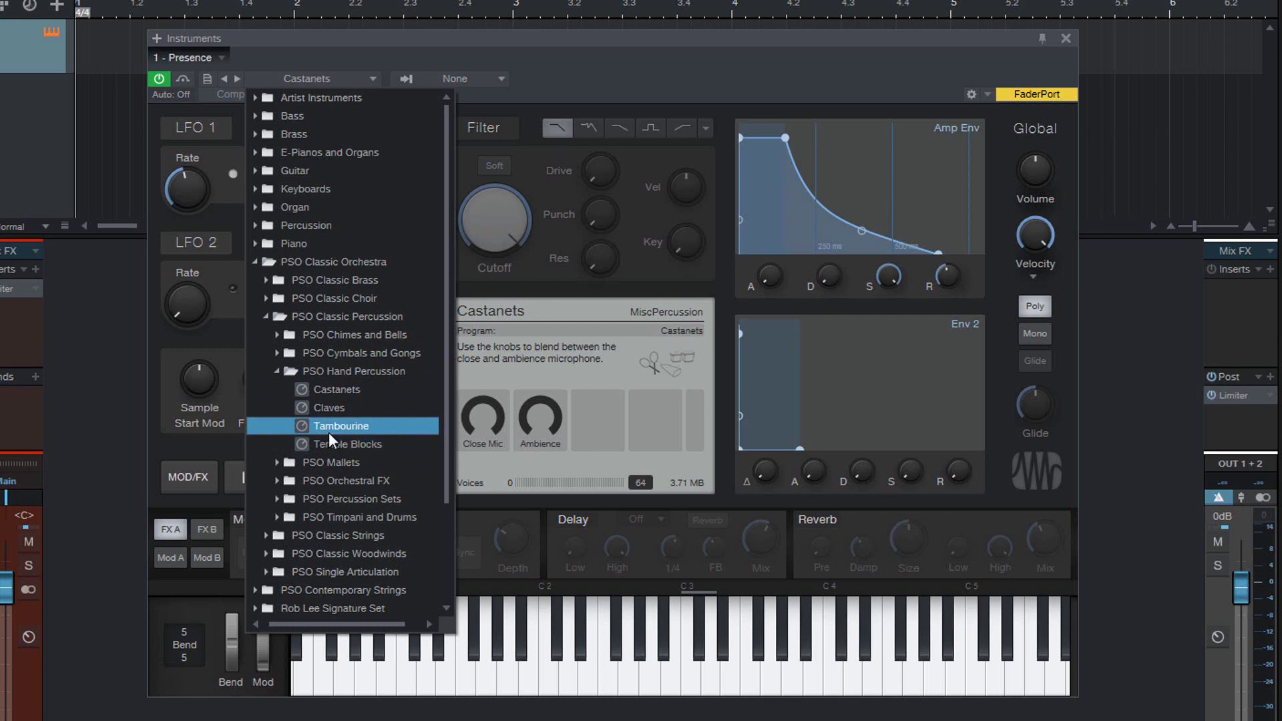
pyautogui.click(322, 373)
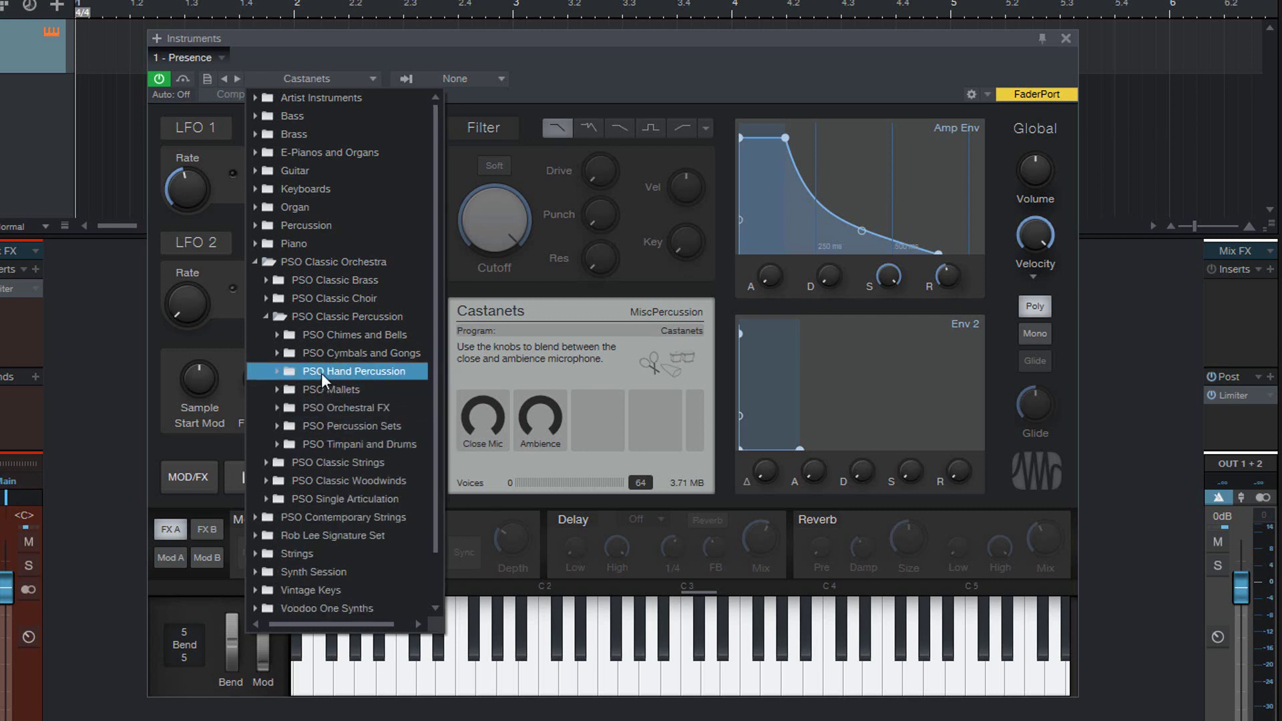
pyautogui.click(308, 353)
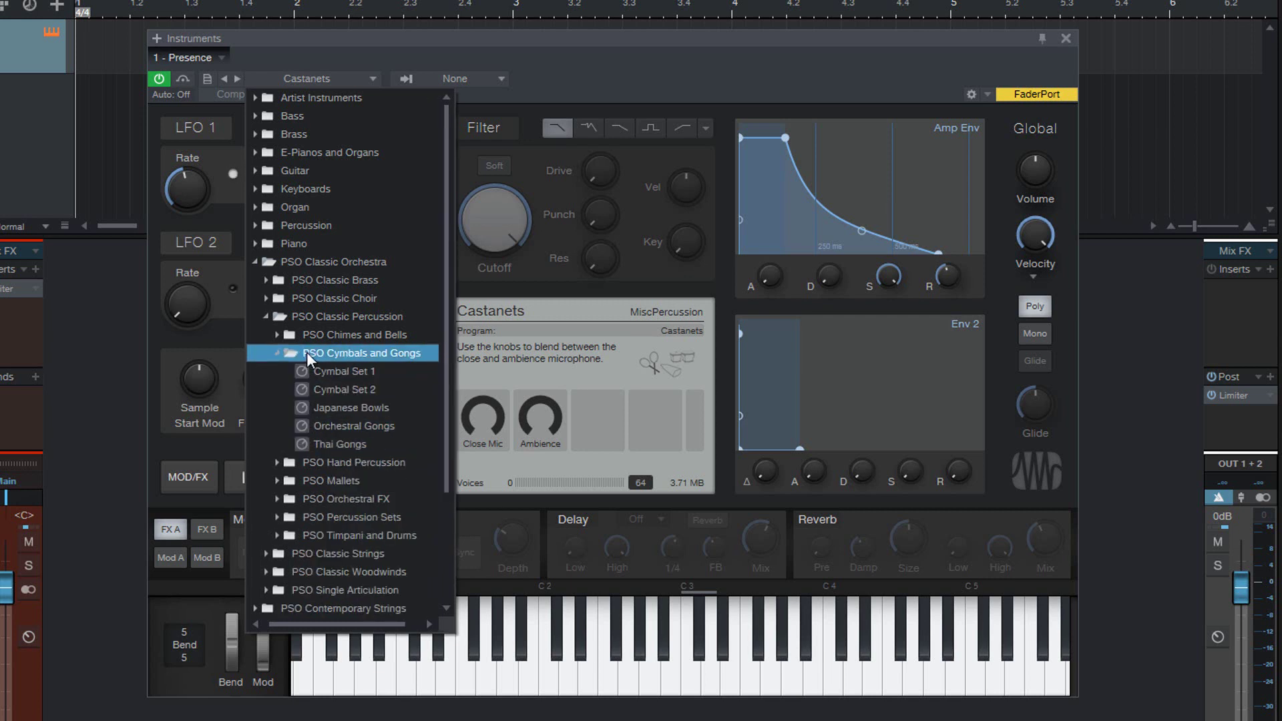
pyautogui.click(339, 442)
pyautogui.click(833, 70)
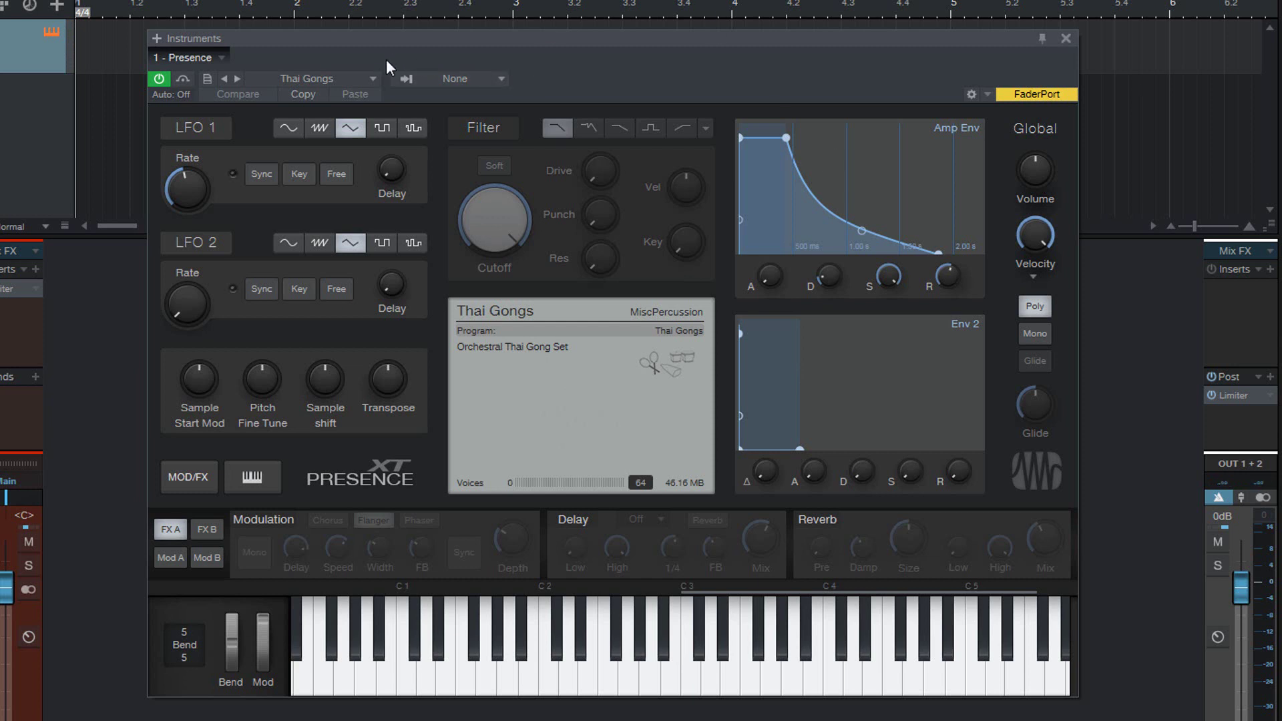
# - Load the Orchestral Gongs preset from PSO Cymbals and Gongs and audition it on the keys around C1
pyautogui.click(372, 77)
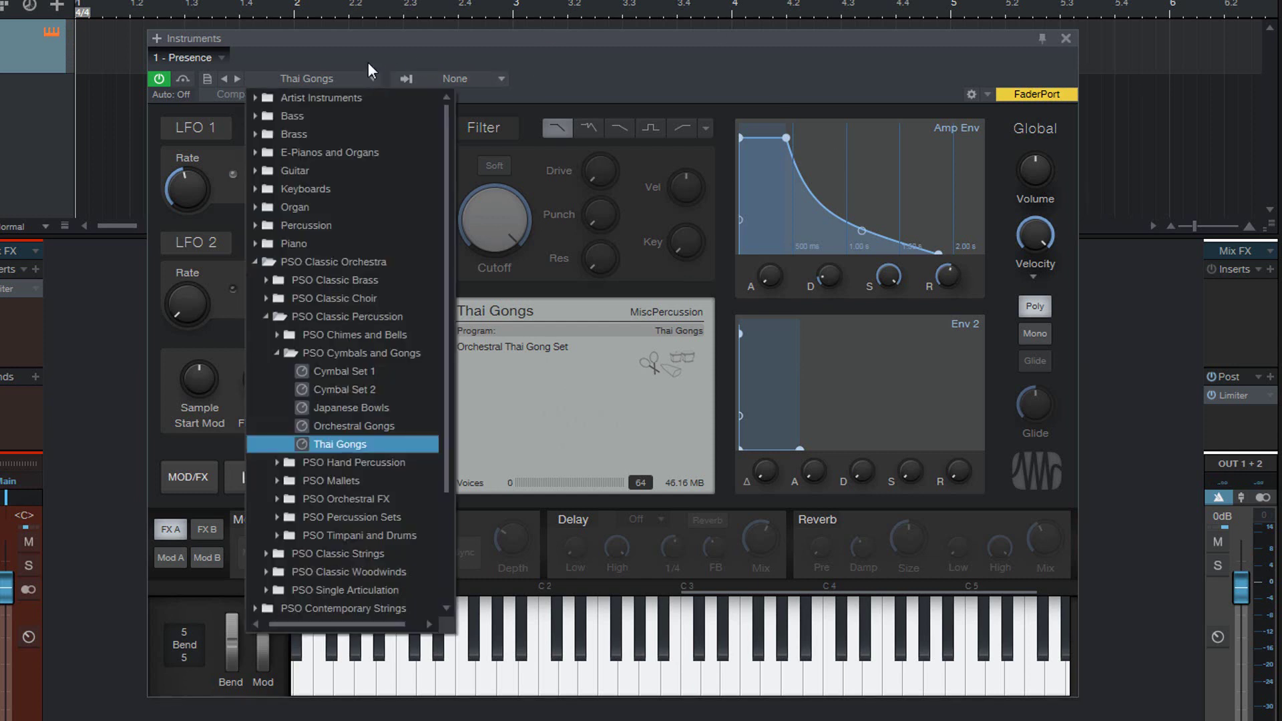
pyautogui.click(338, 426)
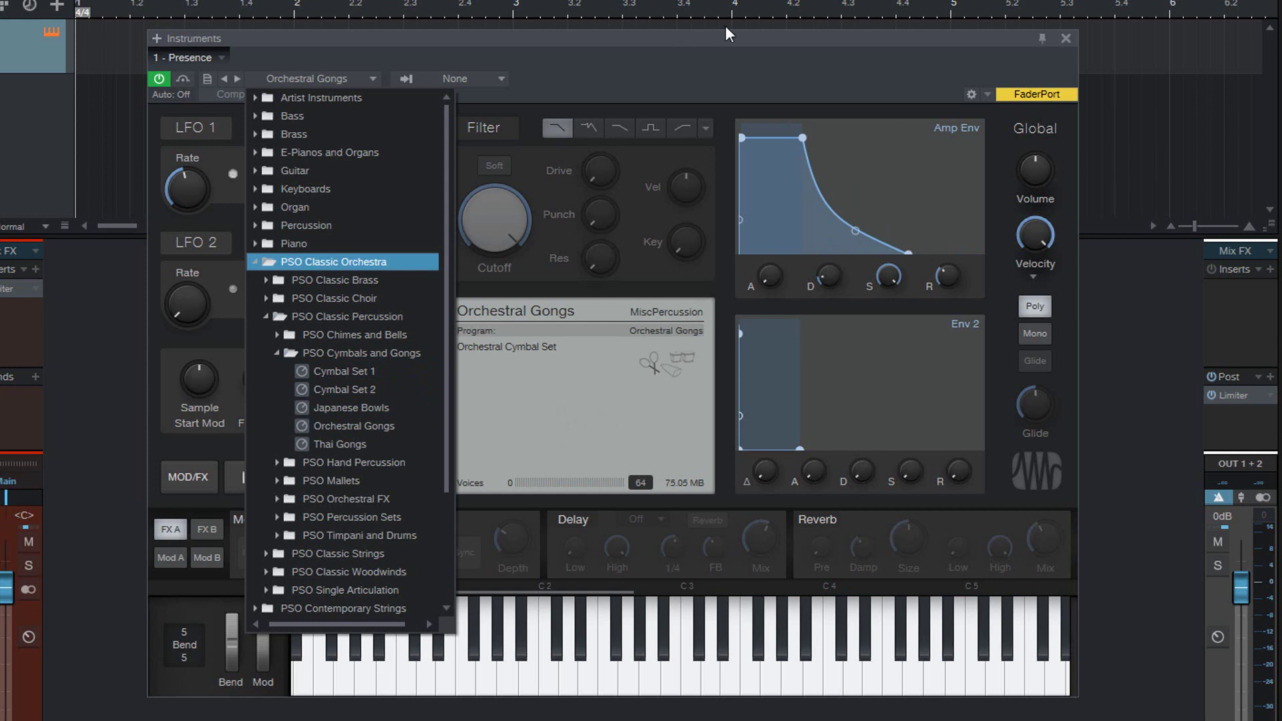
pyautogui.click(729, 52)
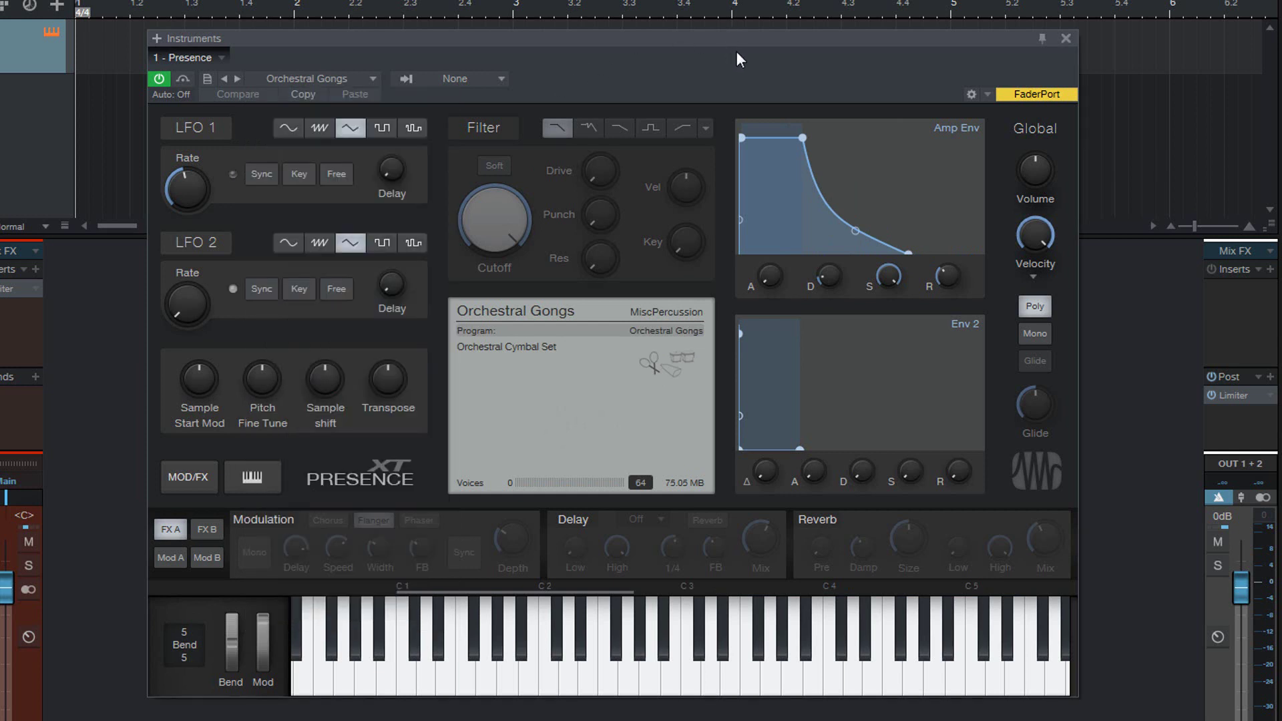
pyautogui.moveTo(366, 670); pyautogui.dragTo(426, 684)
# - Load the Japanese Bowls preset from the PSO Cymbals and Gongs folder
pyautogui.click(374, 78)
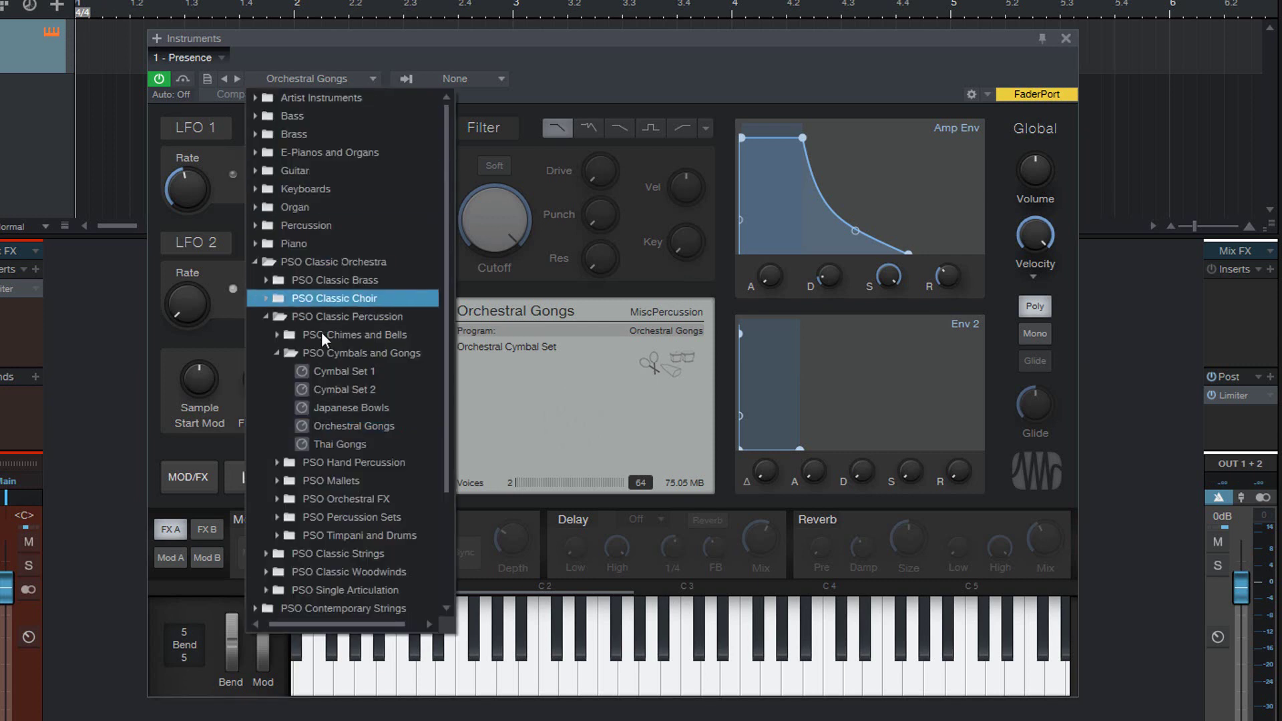
pyautogui.click(346, 413)
pyautogui.click(692, 52)
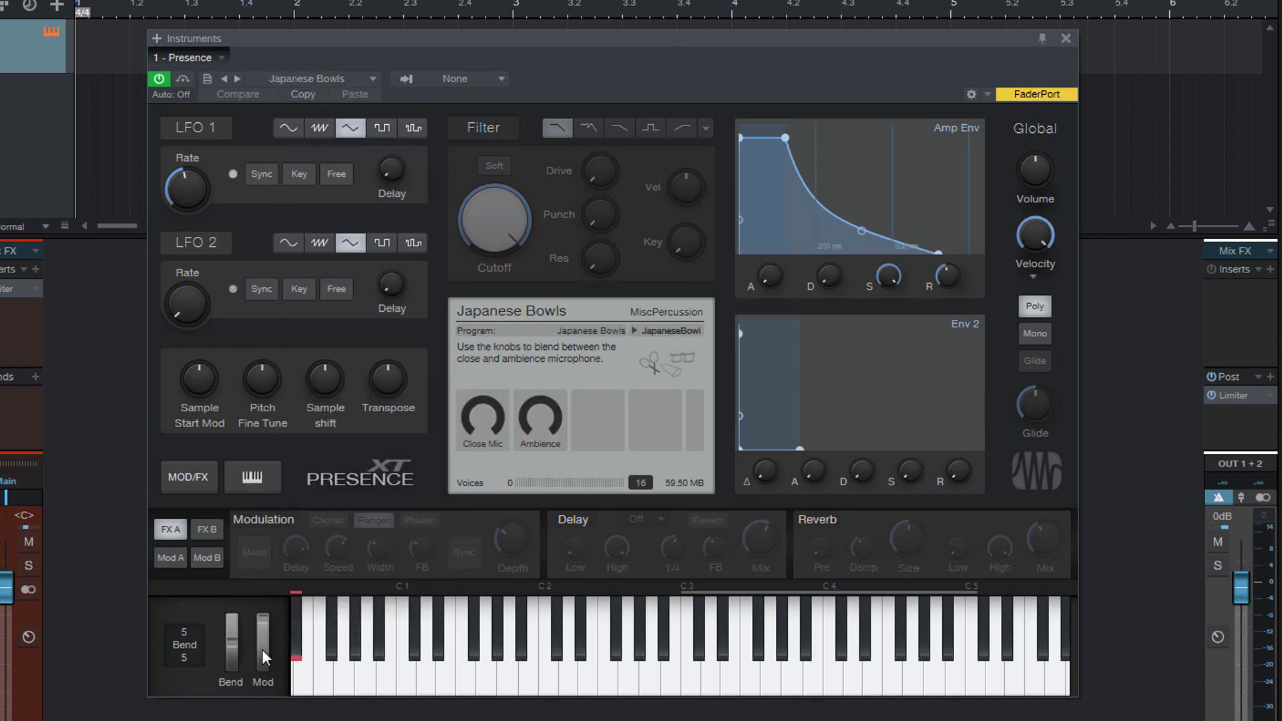
# - Audition the Japanese Bowls preset around its keyswitch, repeating the lowest keys of the on-screen keyboard
pyautogui.click(299, 682)
pyautogui.click(295, 640)
pyautogui.click(292, 674)
pyautogui.click(294, 666)
pyautogui.click(295, 669)
pyautogui.click(295, 682)
pyautogui.click(299, 674)
pyautogui.click(322, 681)
pyautogui.click(298, 660)
pyautogui.click(498, 694)
# - Load the Cymbal Set 2 preset from the PSO Cymbals and Gongs folder
pyautogui.click(371, 81)
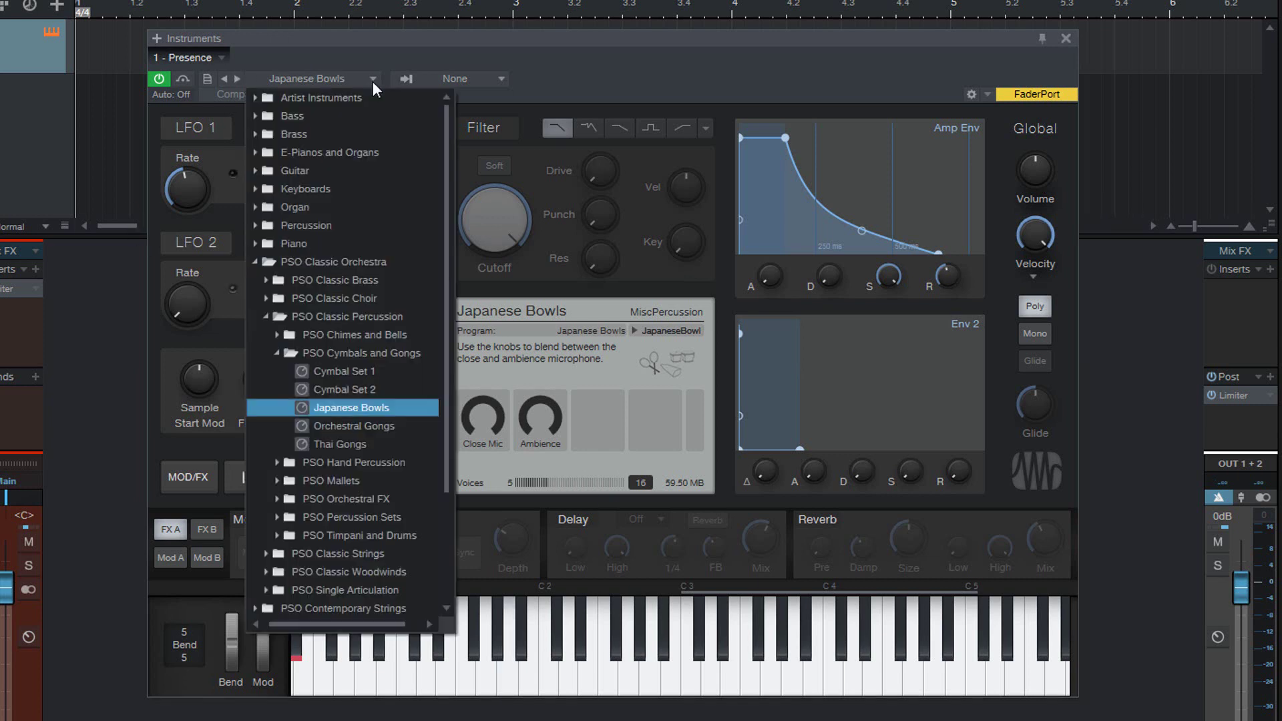
pyautogui.click(334, 390)
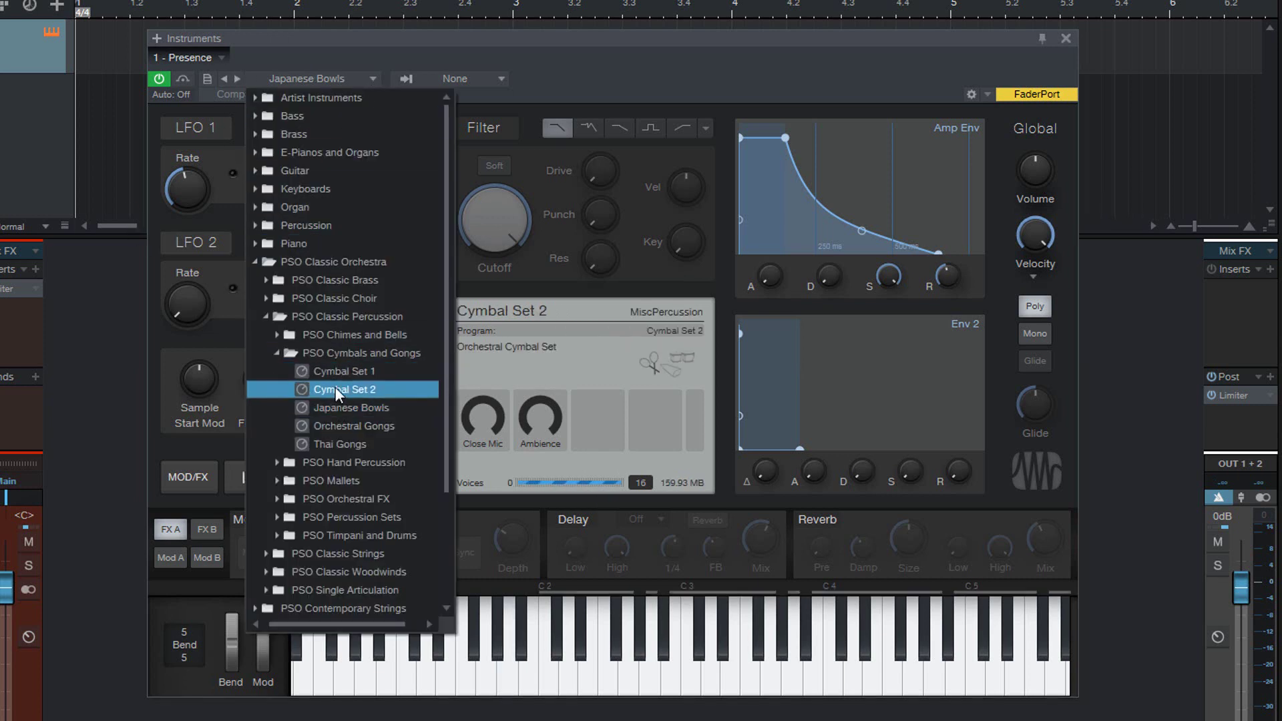
pyautogui.click(700, 50)
# - Audition the Cymbal Set 2 sounds from C2 up to F2, repeating C2 and E2
pyautogui.click(542, 680)
pyautogui.click(545, 688)
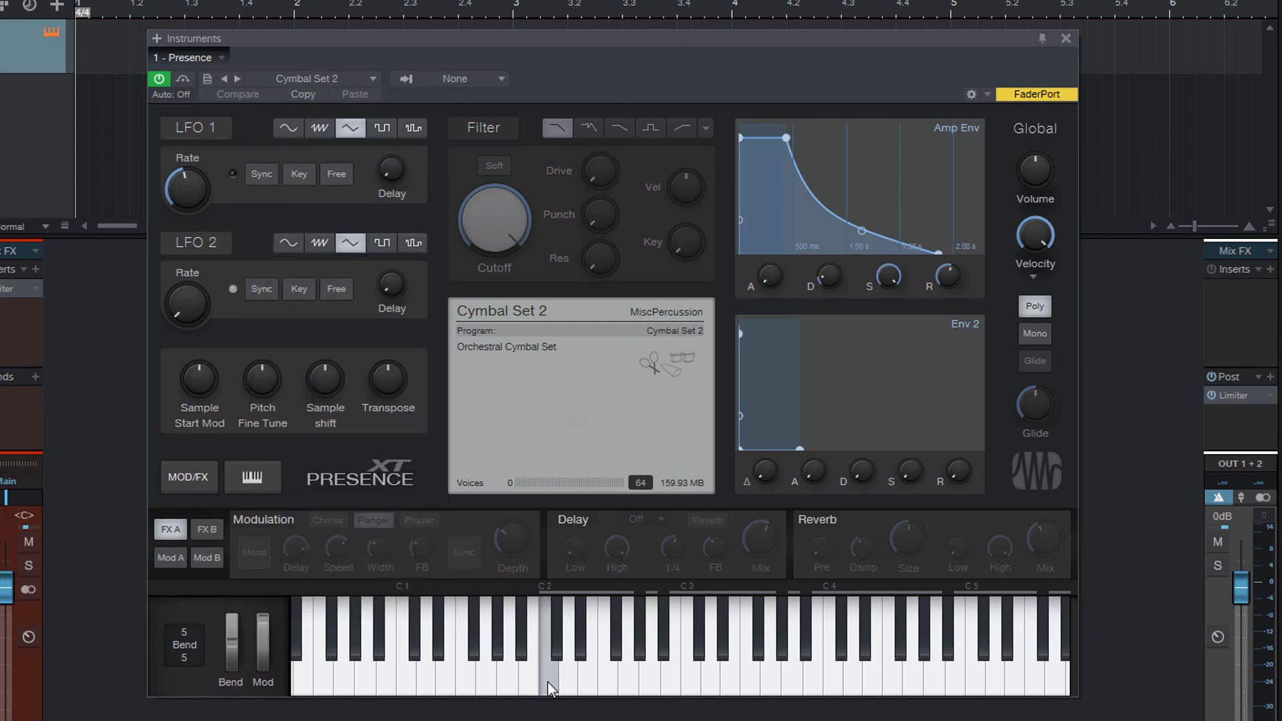
pyautogui.click(559, 653)
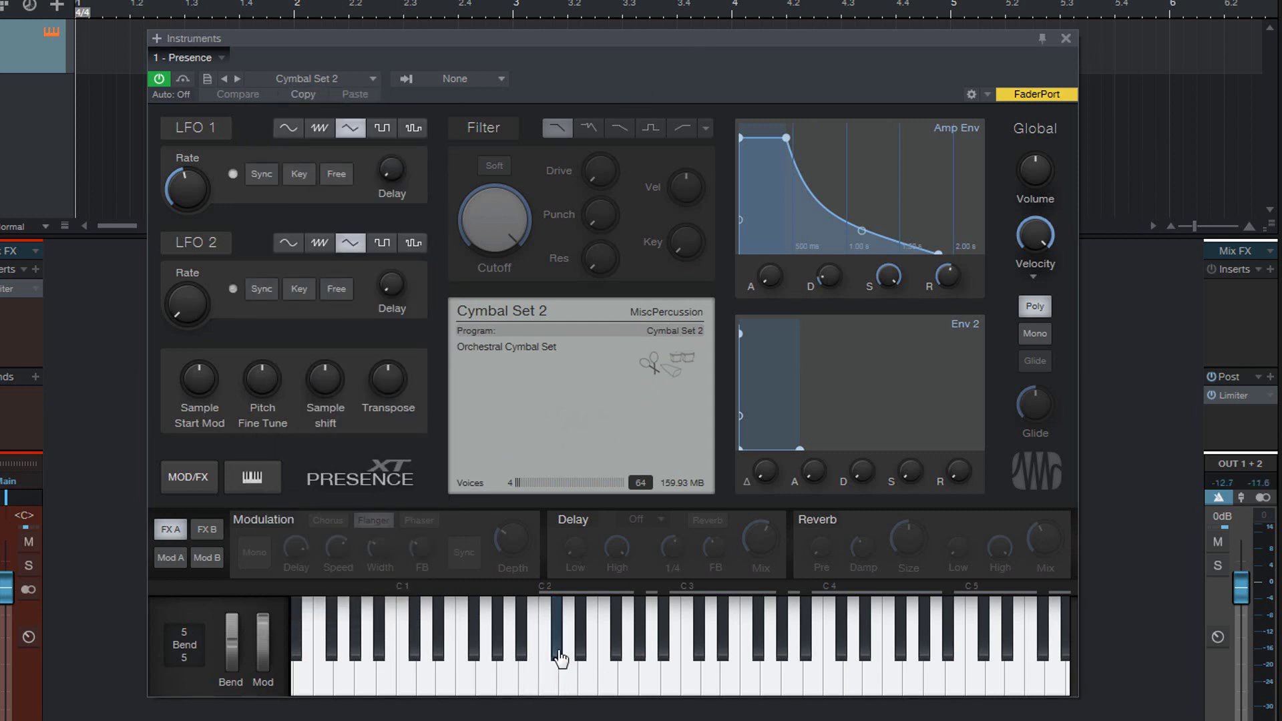
pyautogui.click(551, 683)
pyautogui.click(568, 687)
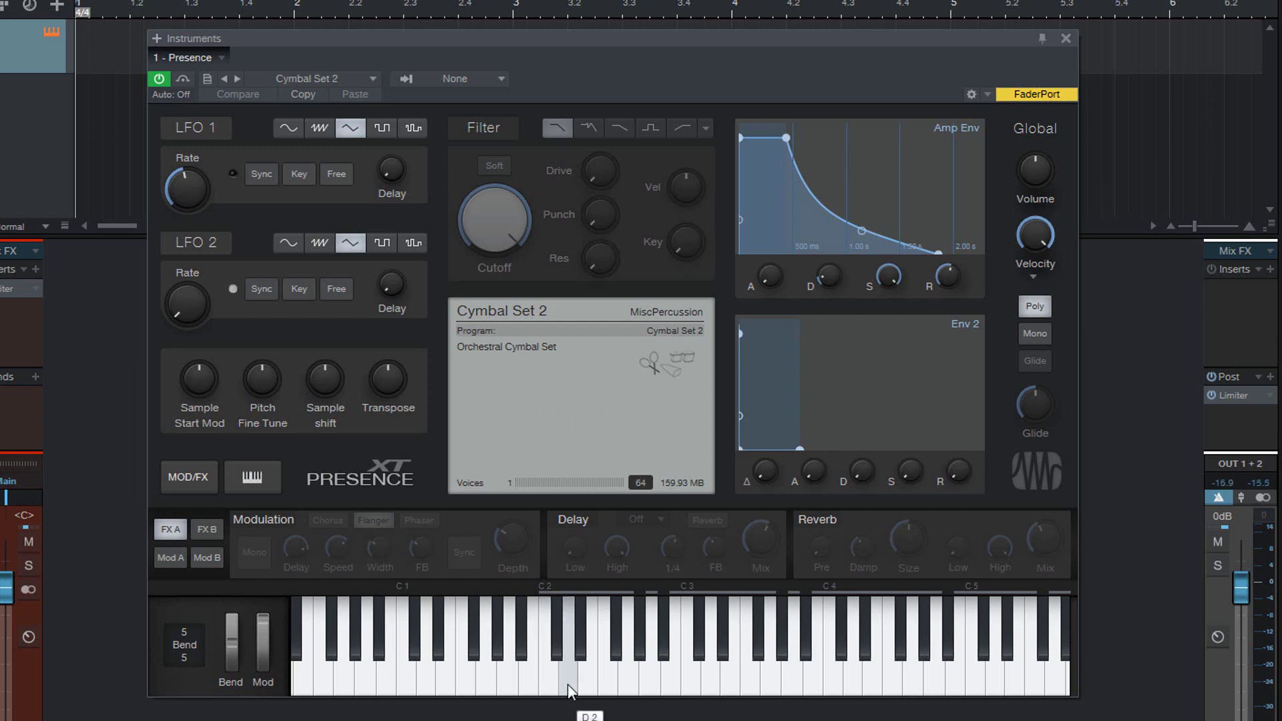
pyautogui.click(582, 679)
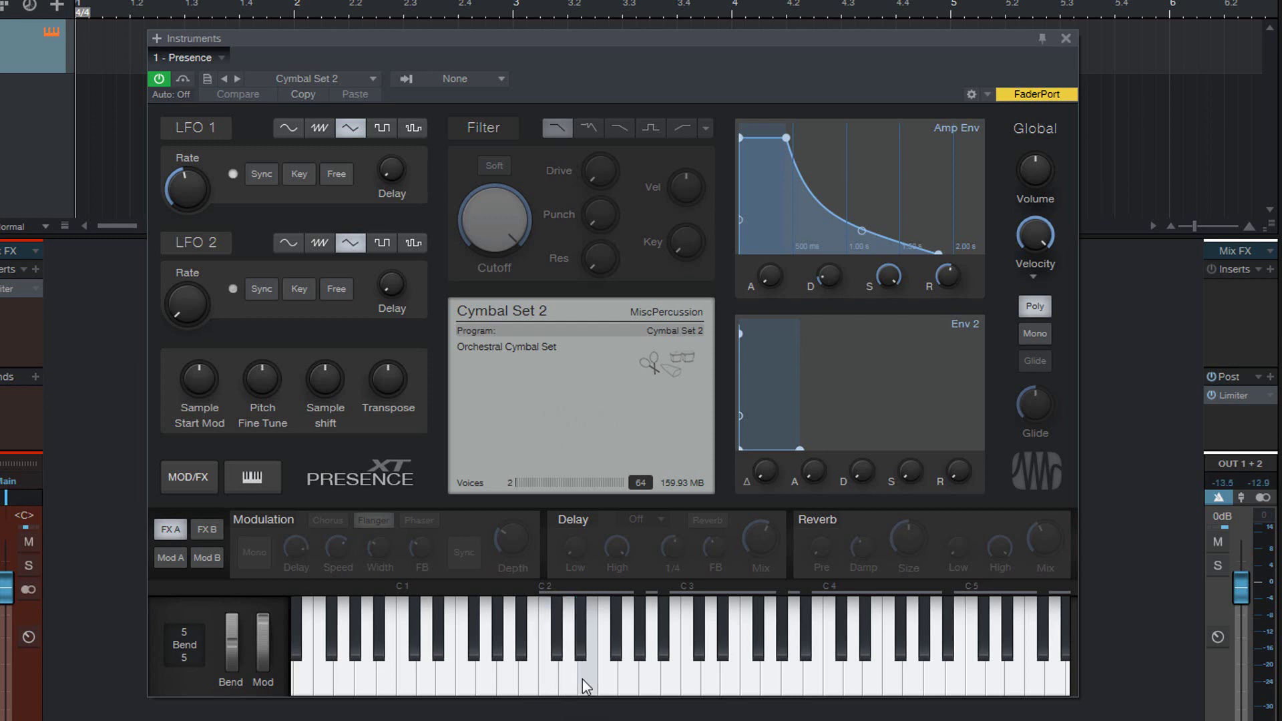
pyautogui.click(584, 680)
pyautogui.click(591, 678)
pyautogui.click(608, 679)
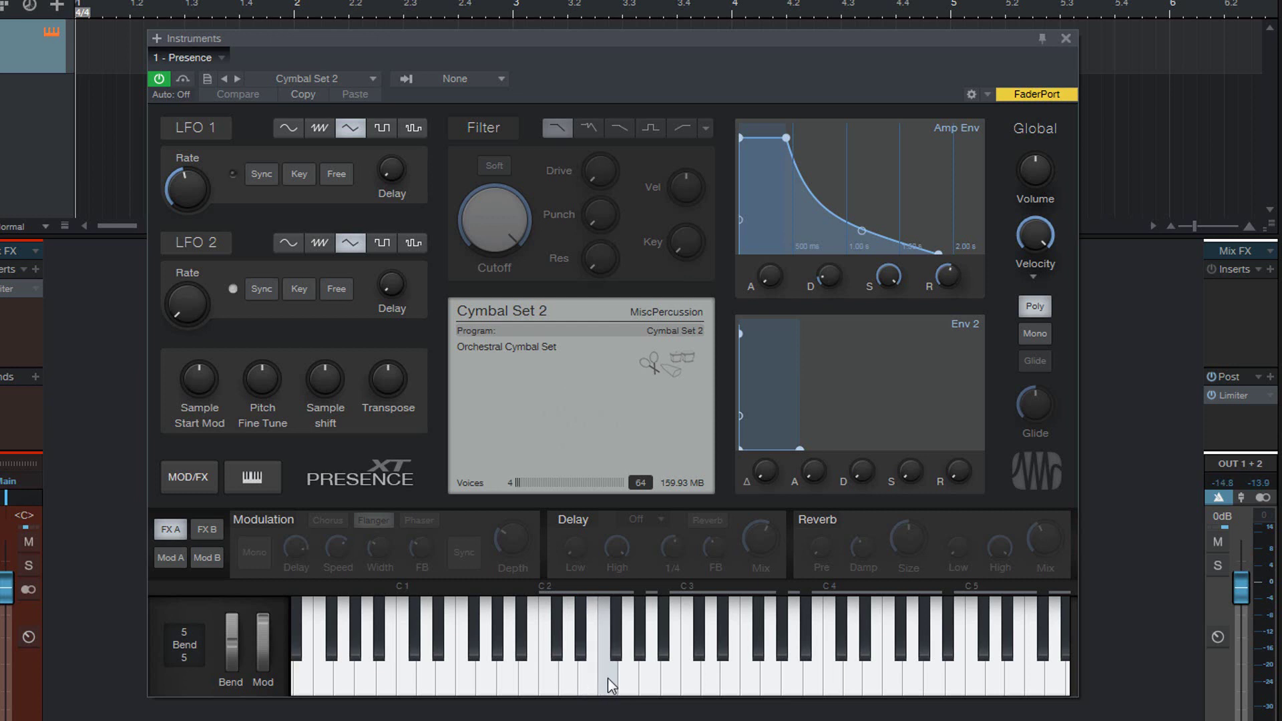
# - Audition the next Cymbal Set 2 sounds from F#2 to B2, repeating A2
pyautogui.click(620, 653)
pyautogui.click(642, 676)
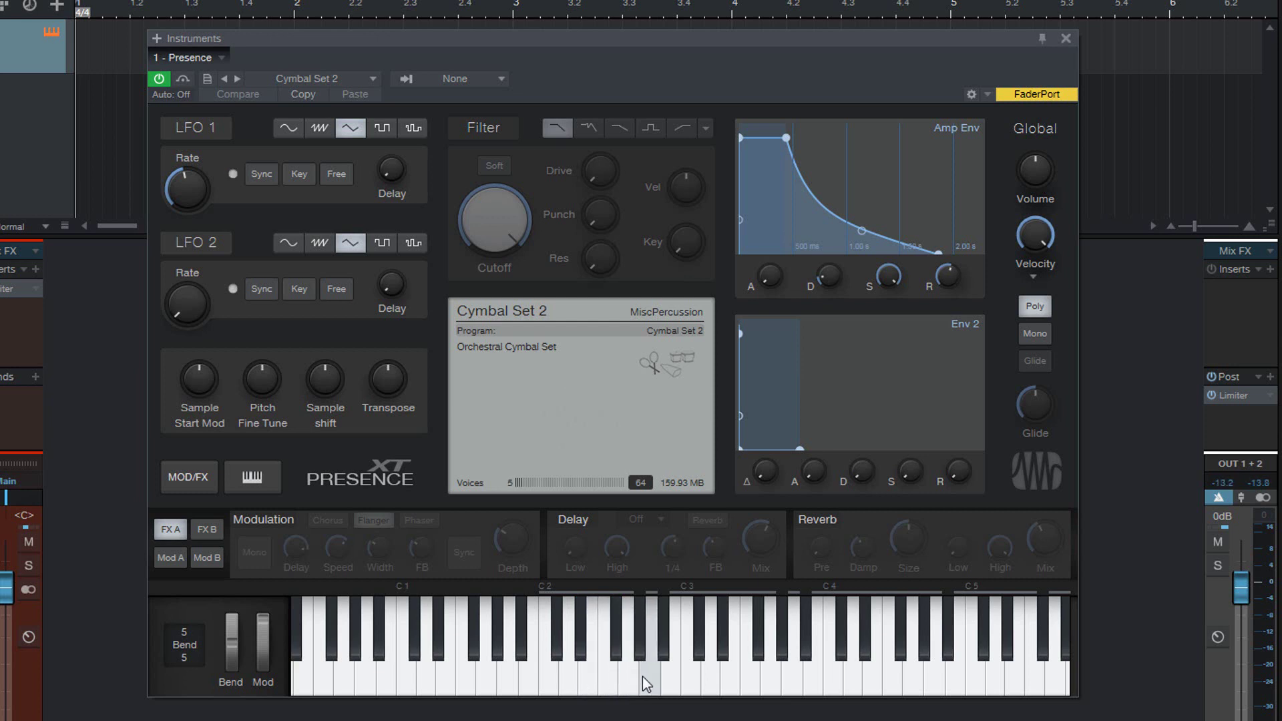
pyautogui.click(647, 682)
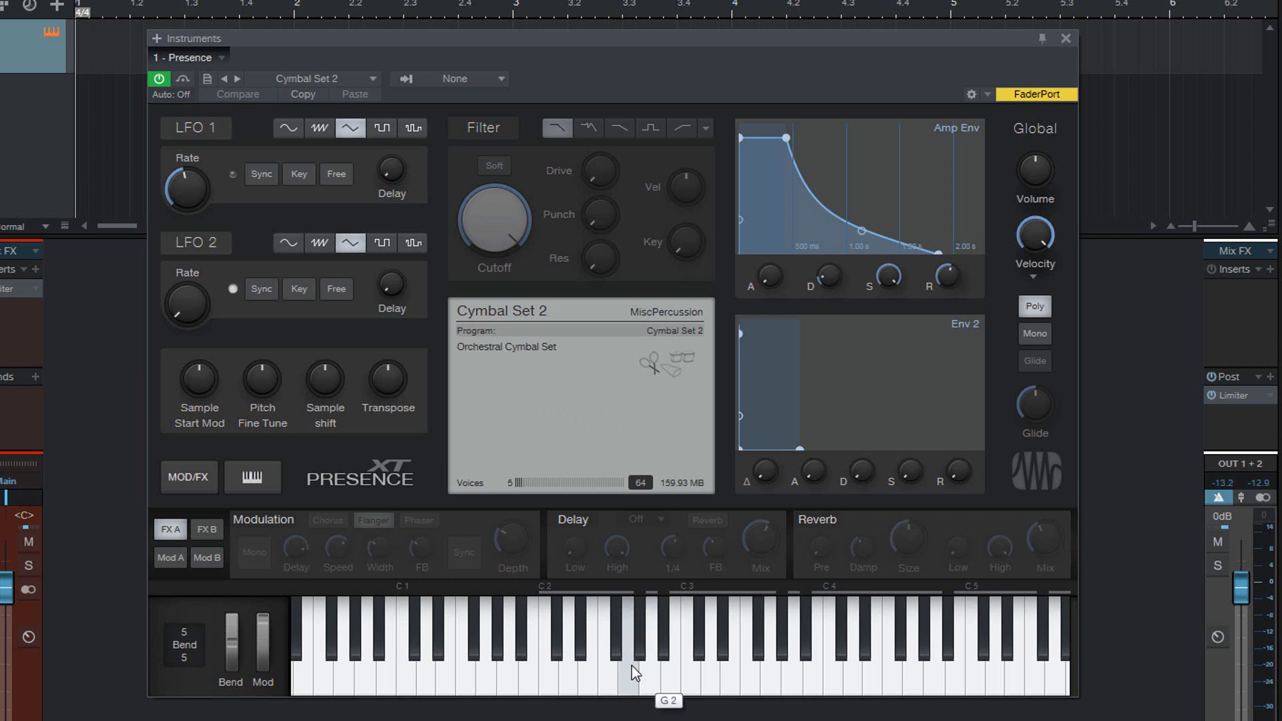
pyautogui.click(645, 679)
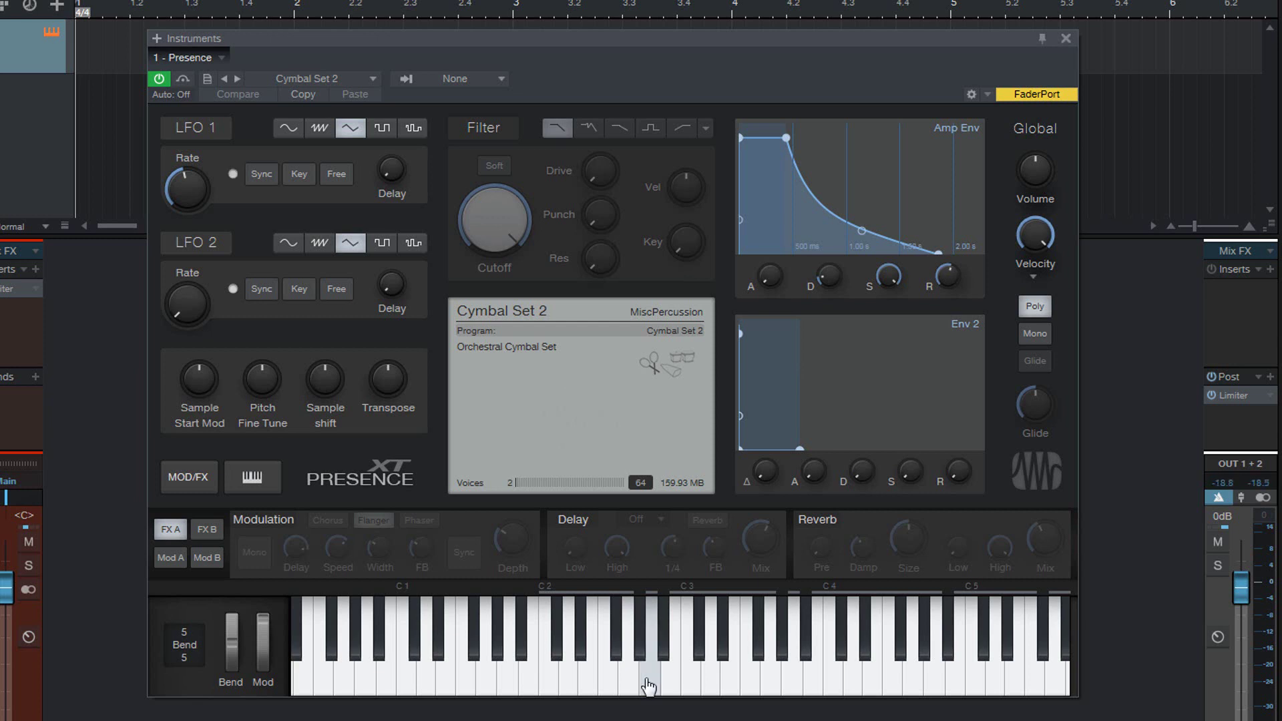
pyautogui.click(666, 671)
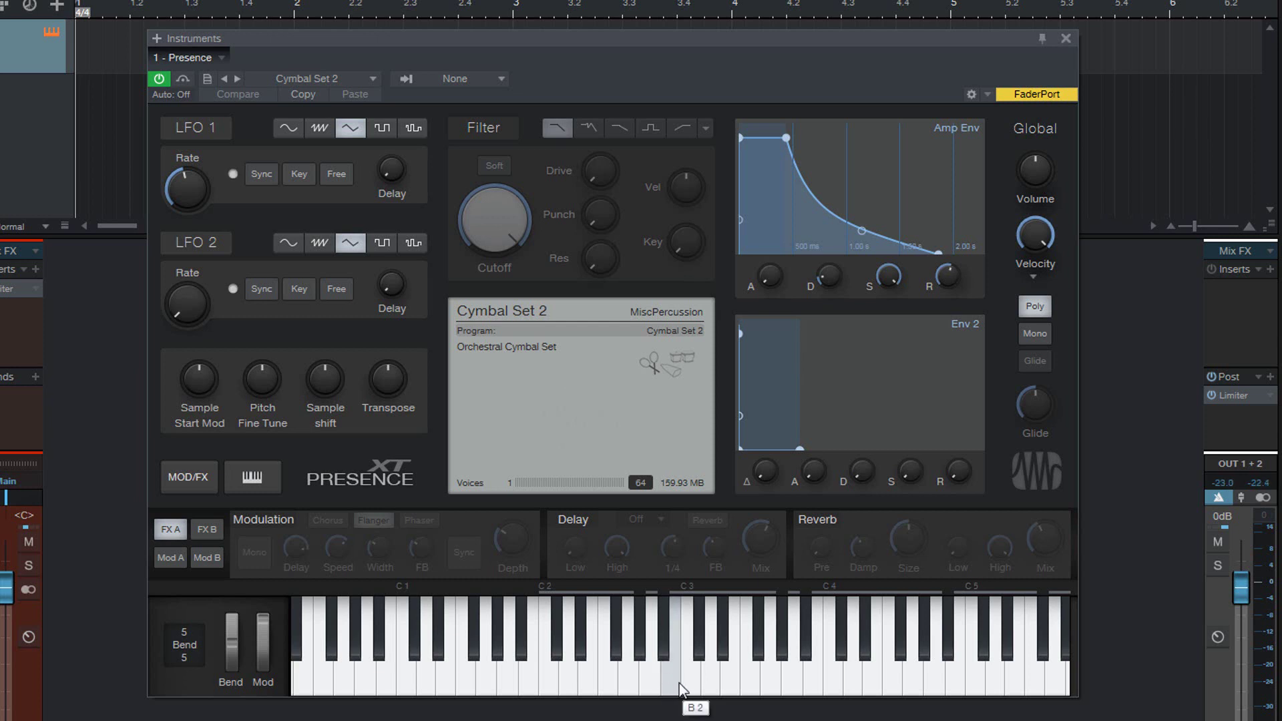
# - Audition the Cymbal Set 2 sounds from C3 up to A3, repeating C3, C#3 and G3
pyautogui.click(689, 688)
pyautogui.click(691, 676)
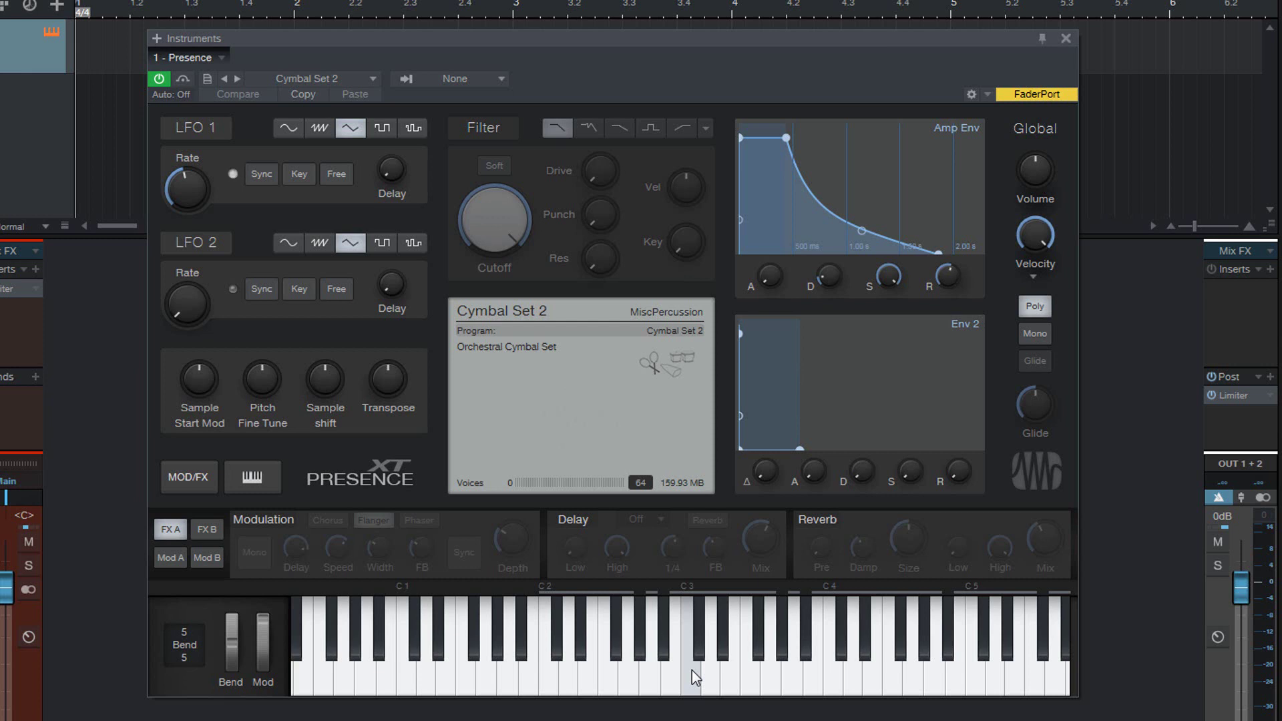
pyautogui.click(689, 676)
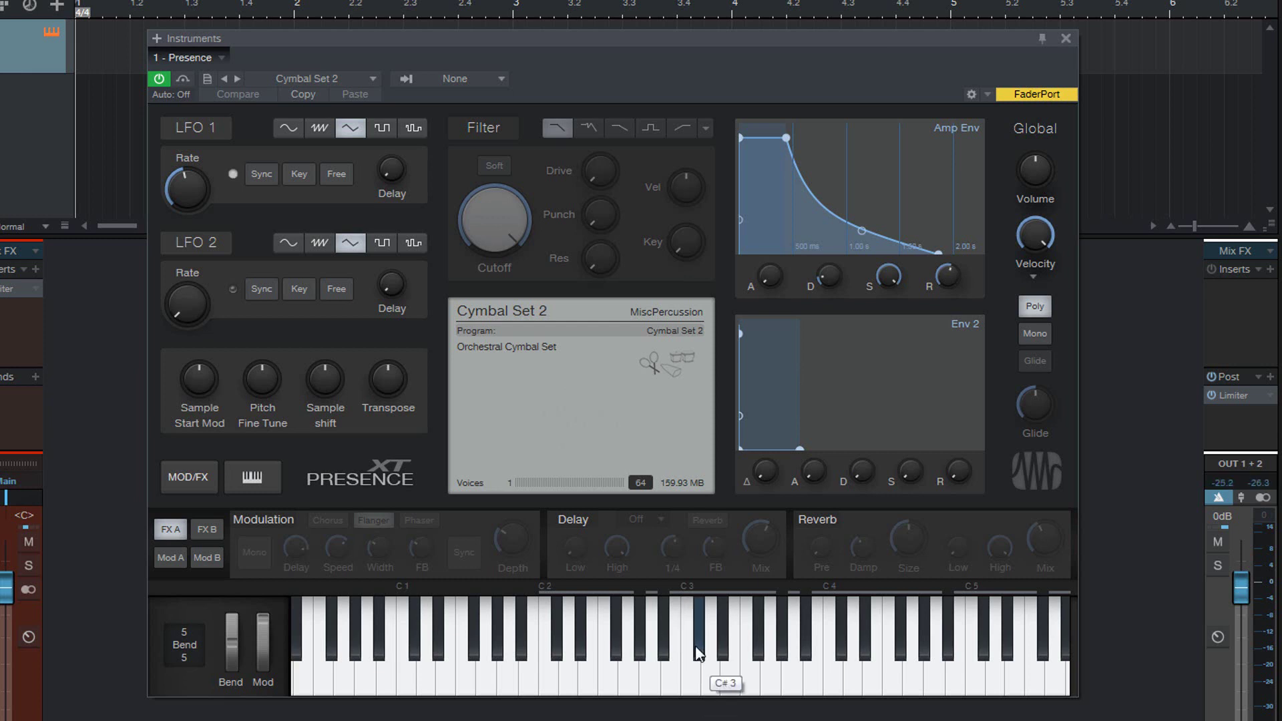
pyautogui.click(699, 653)
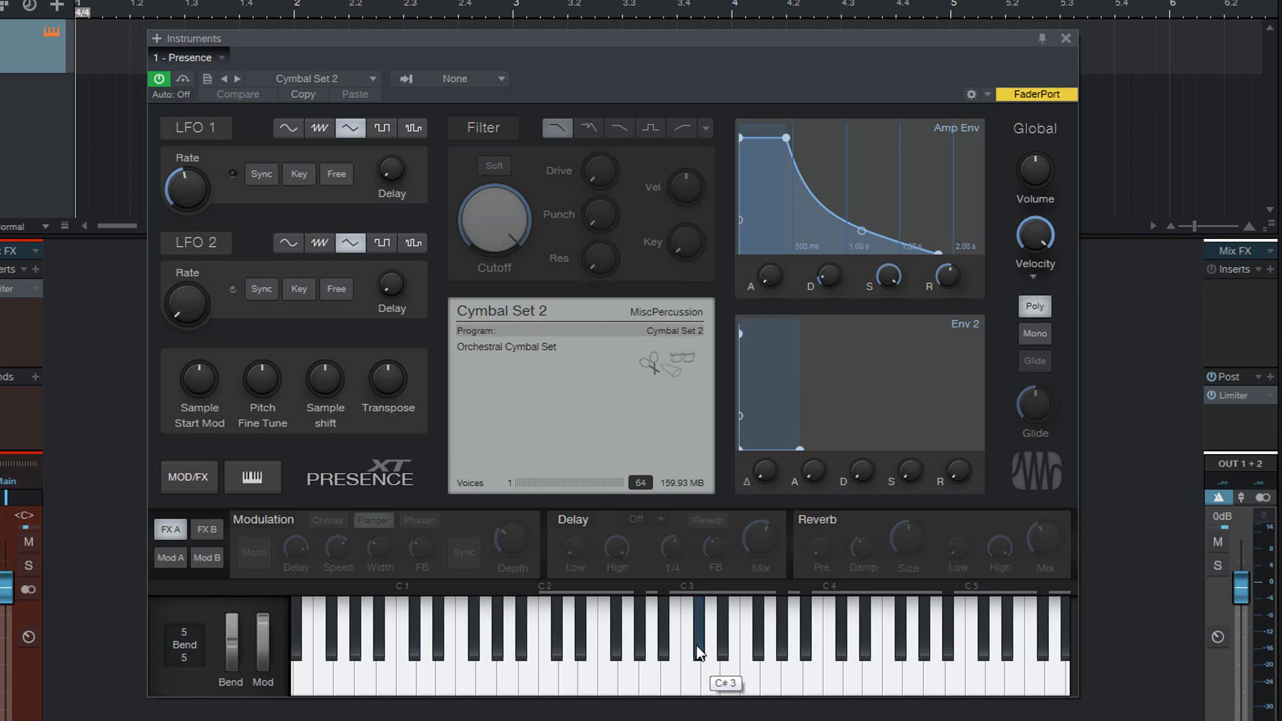
pyautogui.click(710, 678)
pyautogui.click(735, 676)
pyautogui.click(751, 676)
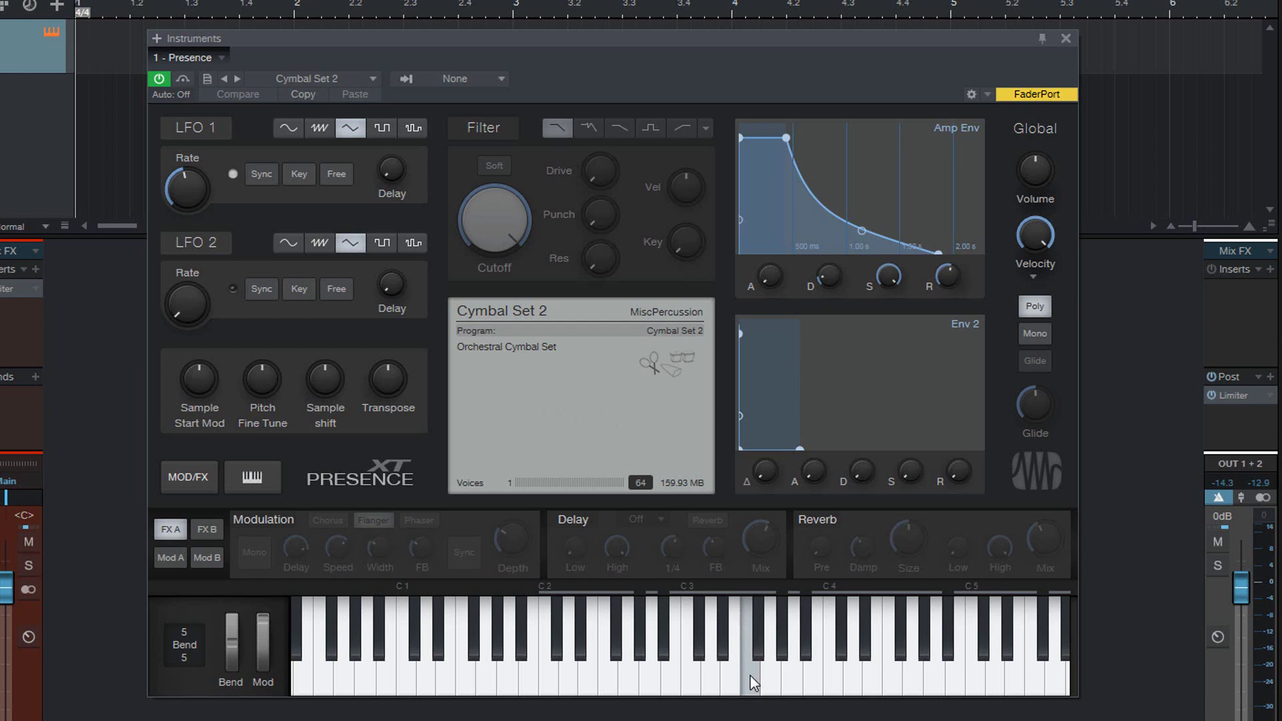
pyautogui.click(760, 658)
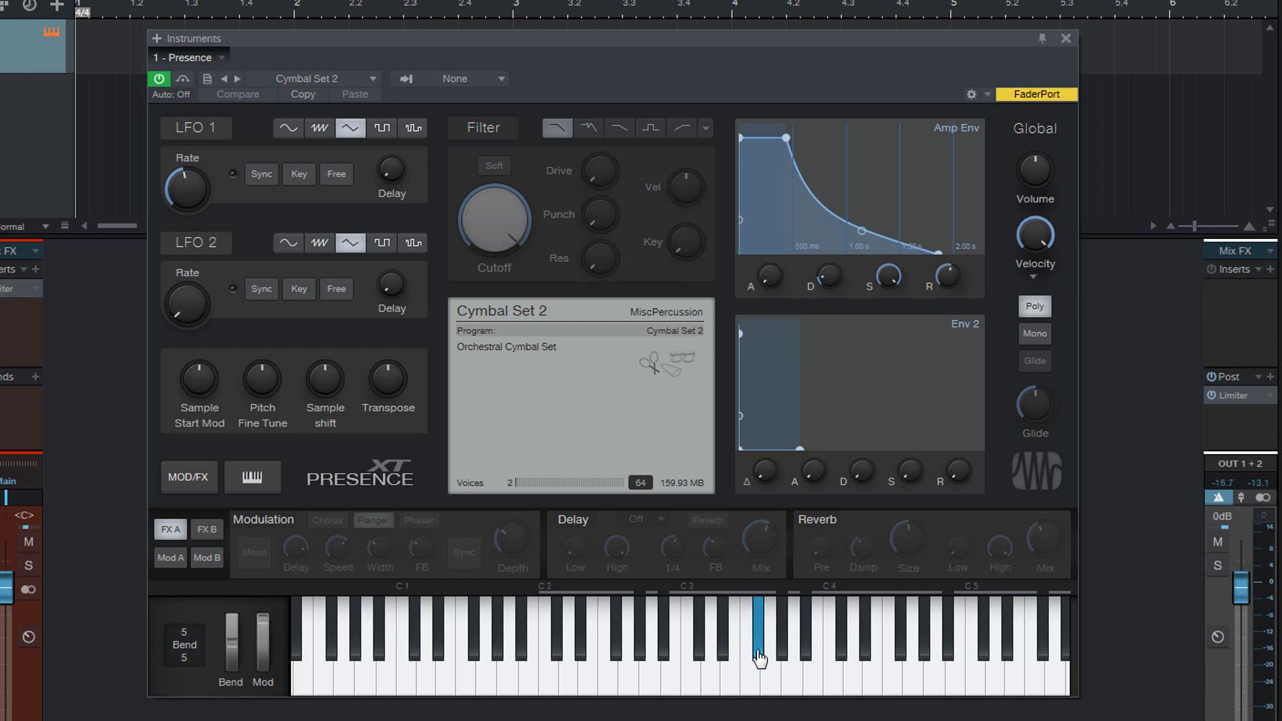
pyautogui.click(767, 676)
pyautogui.click(771, 684)
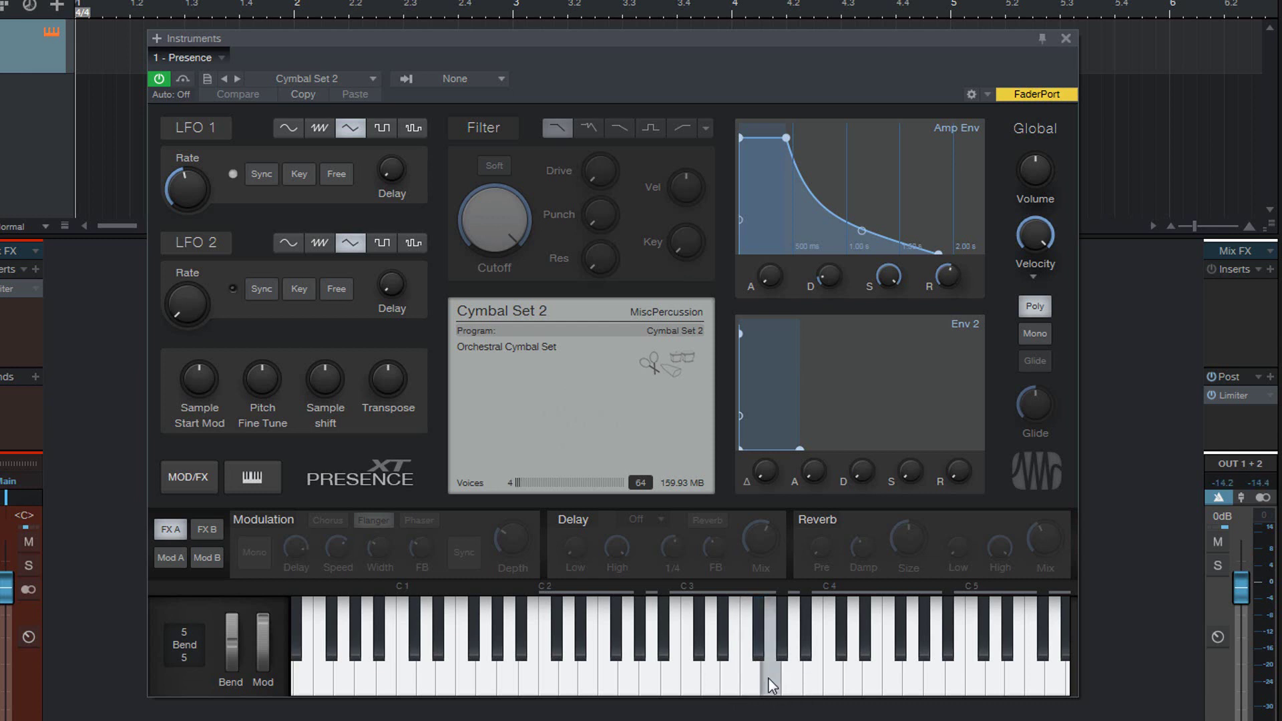
pyautogui.click(789, 682)
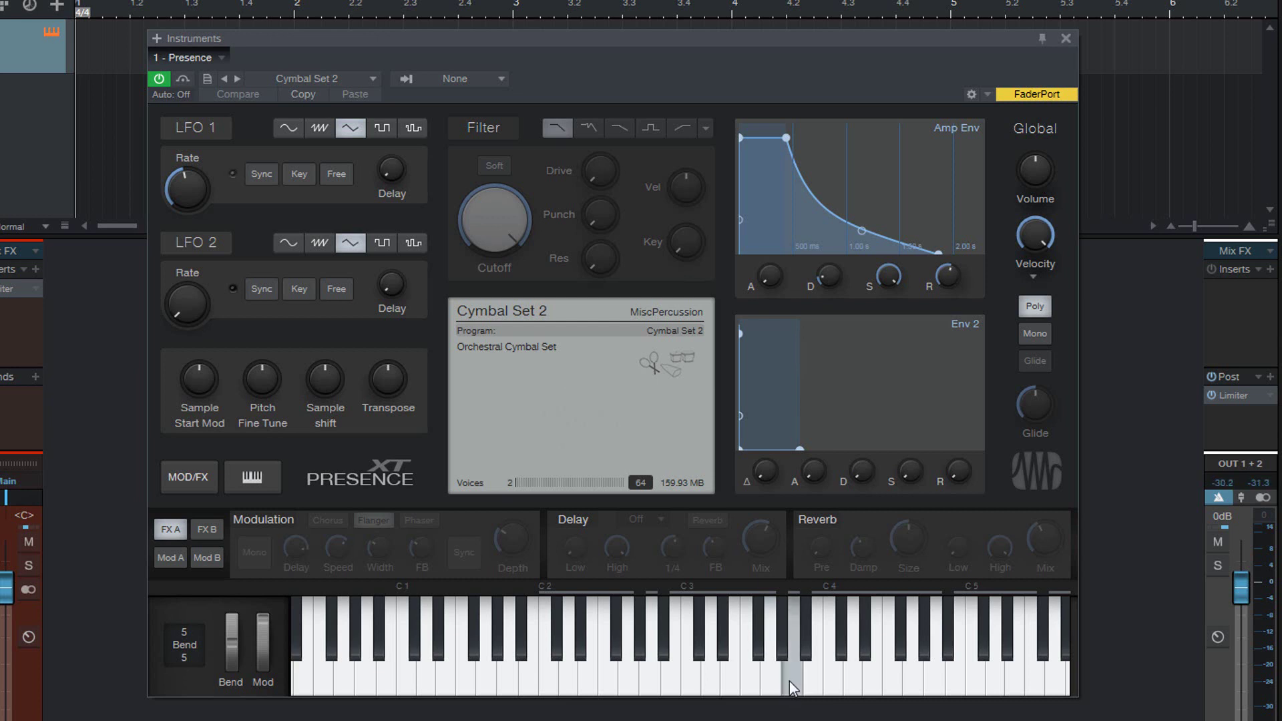
# - Play C4 several times in Cymbal Set 2, then audition higher keys up to A#4
pyautogui.click(834, 682)
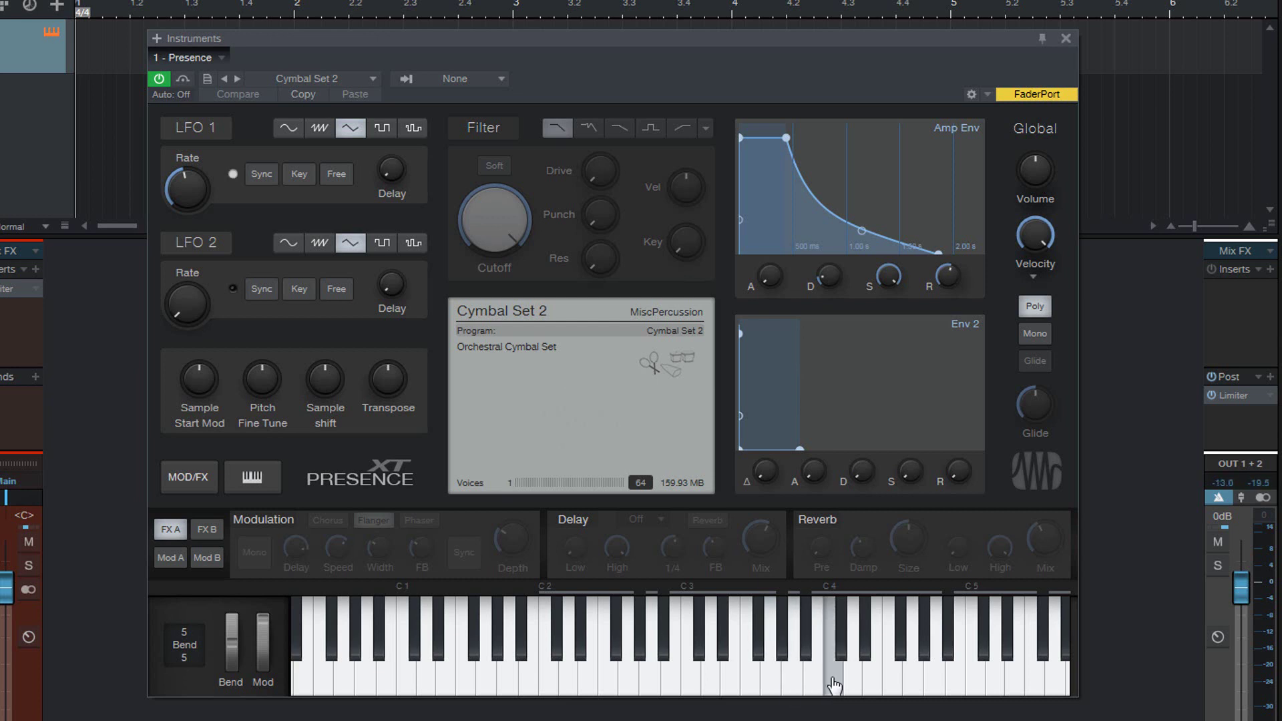
pyautogui.click(833, 683)
pyautogui.click(833, 683)
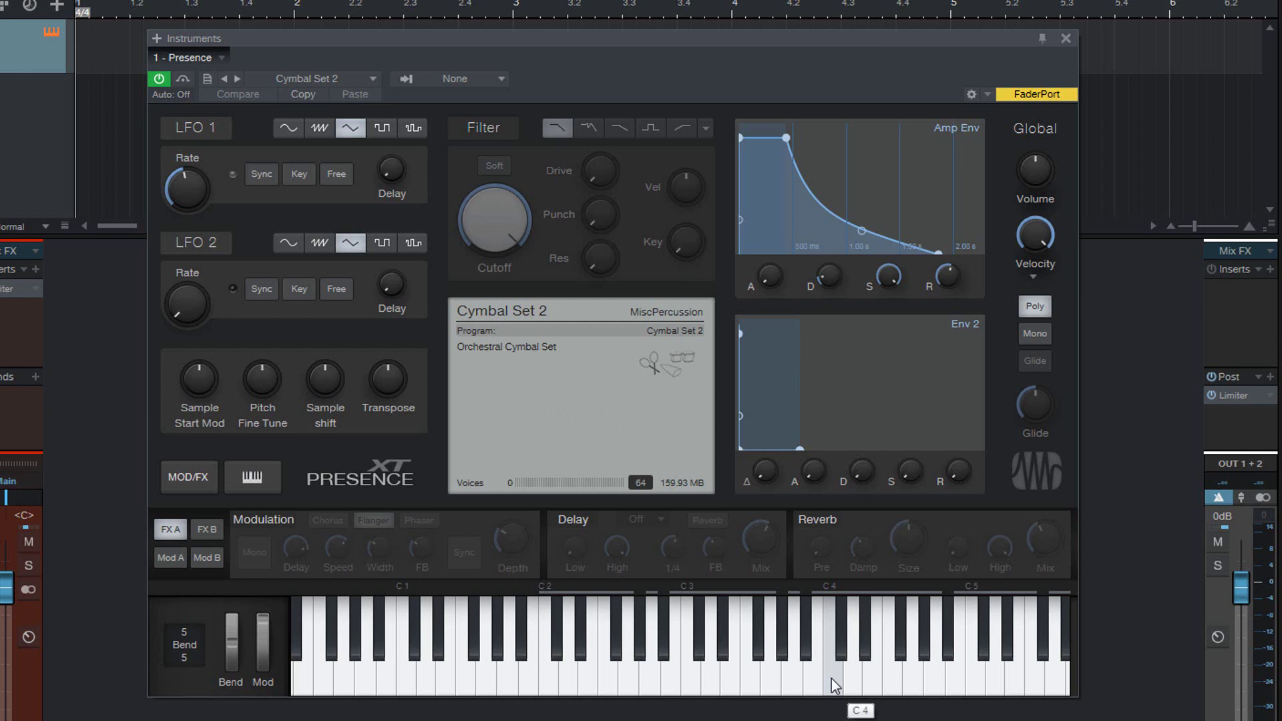
pyautogui.click(832, 680)
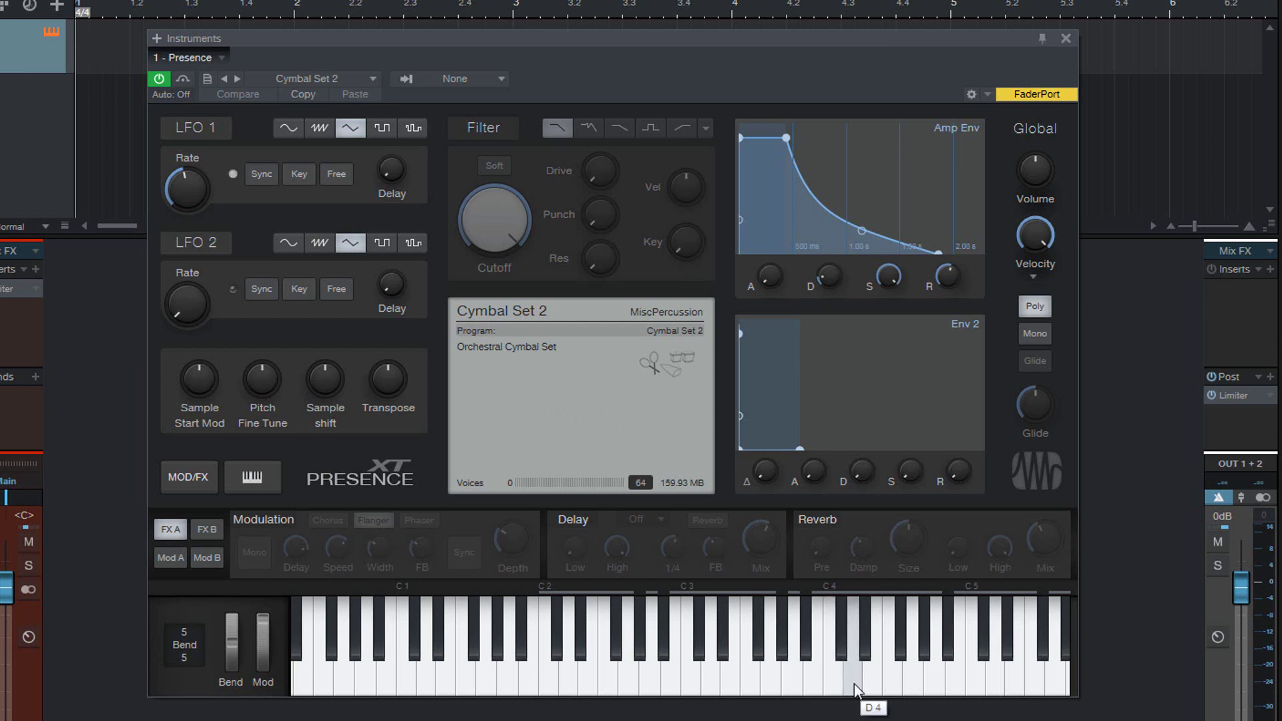
pyautogui.click(863, 655)
pyautogui.click(917, 686)
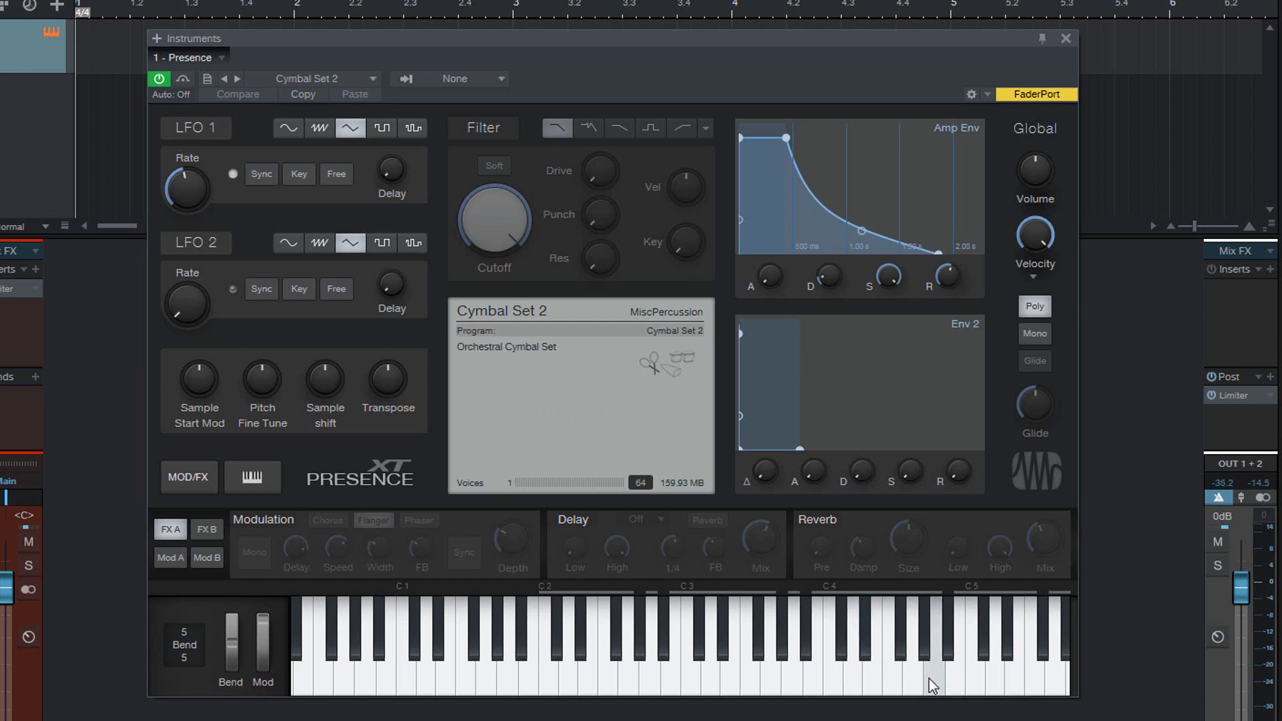
pyautogui.click(934, 678)
pyautogui.click(948, 643)
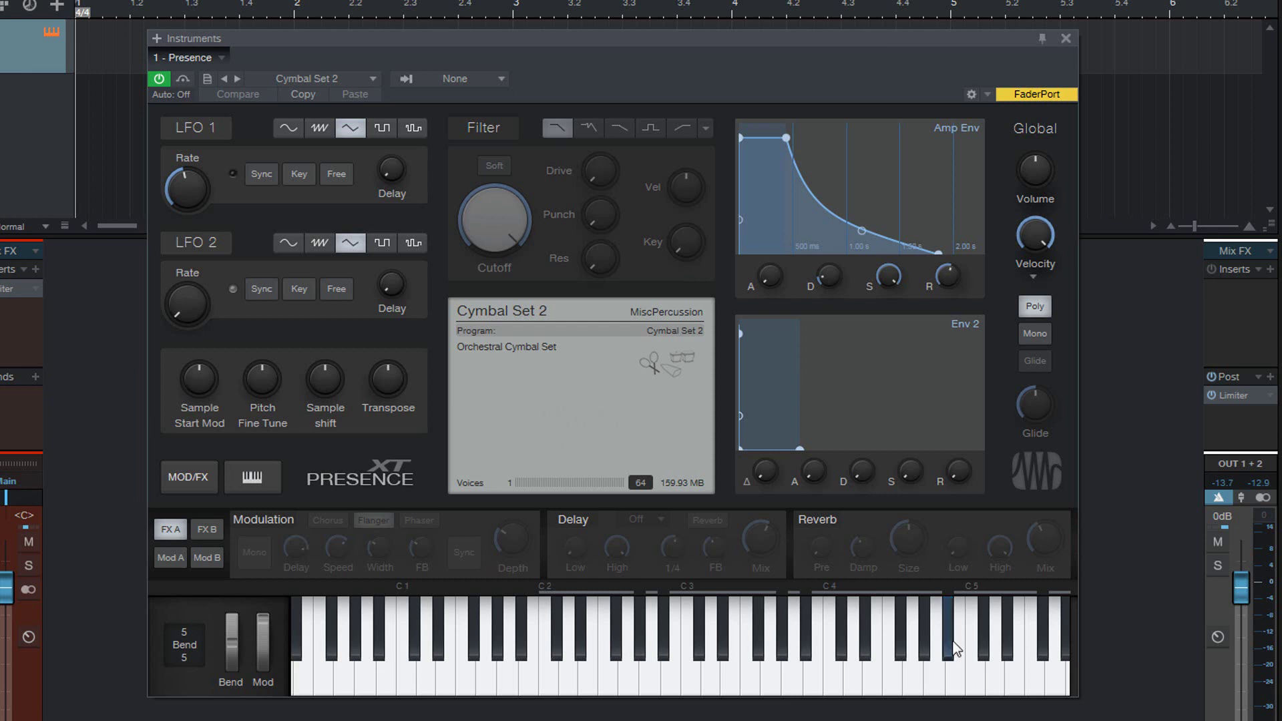
# - Audition the Cymbal Set 2 sounds from B4 to E5, alternating B4 and C5 and repeating D5
pyautogui.click(952, 677)
pyautogui.click(976, 681)
pyautogui.click(953, 678)
pyautogui.click(977, 685)
pyautogui.click(991, 680)
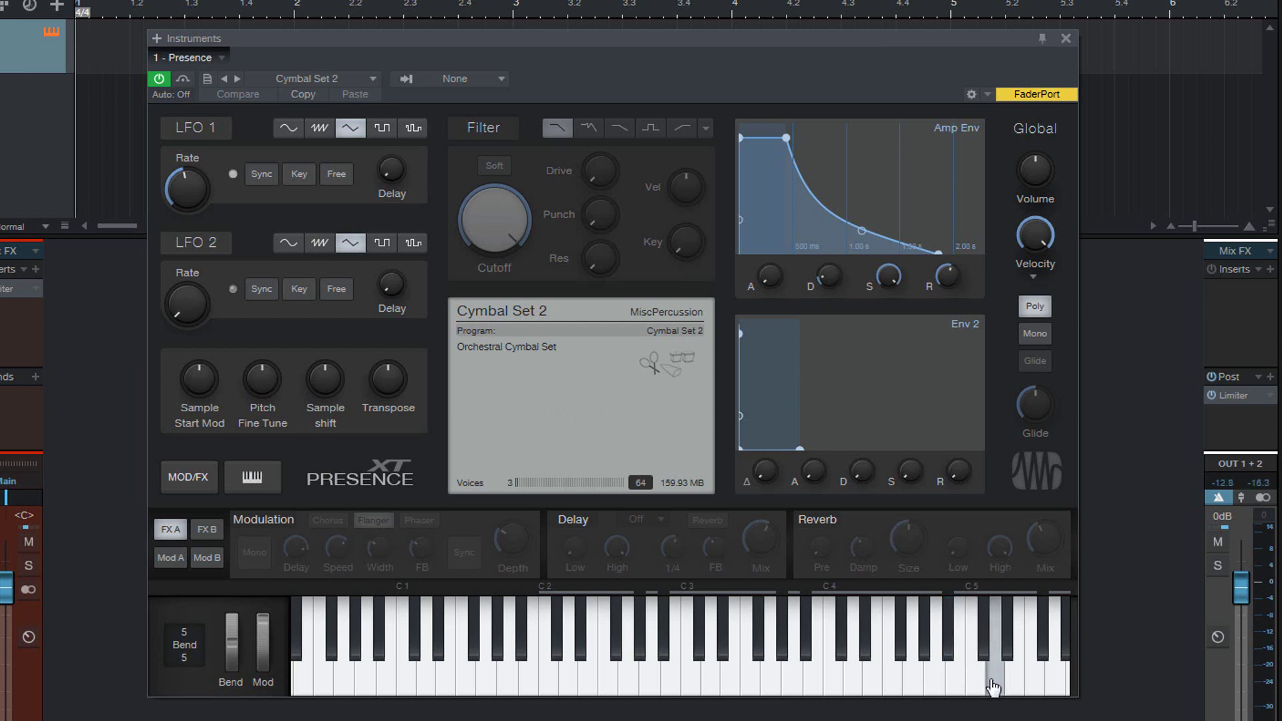
pyautogui.click(991, 679)
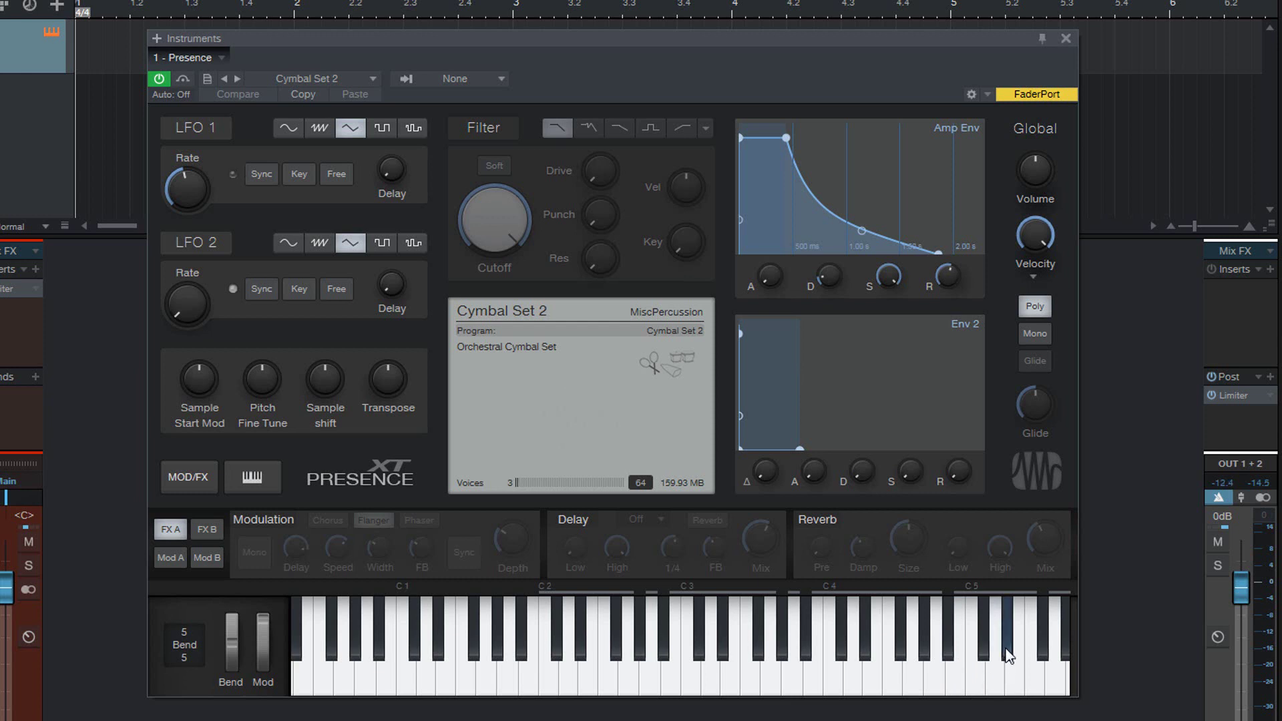
pyautogui.click(1020, 679)
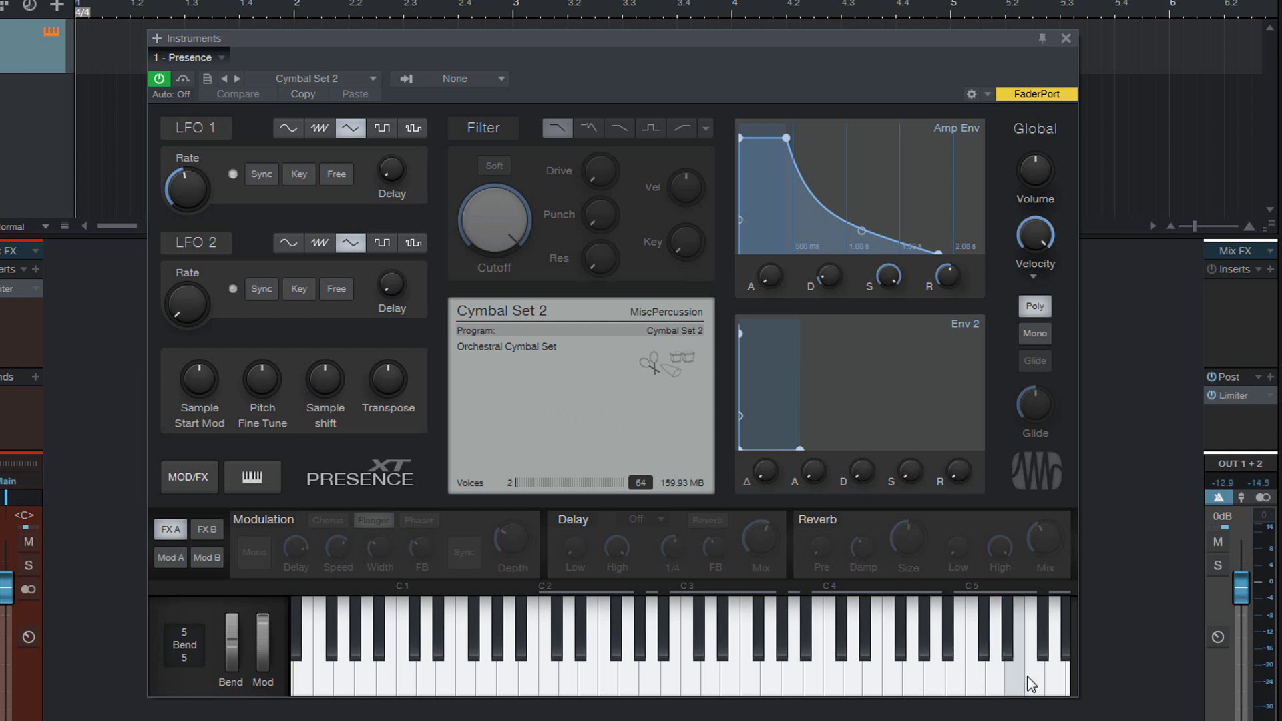
# - Audition the topmost Cymbal Set 2 sound by playing G5 repeatedly
pyautogui.click(1056, 680)
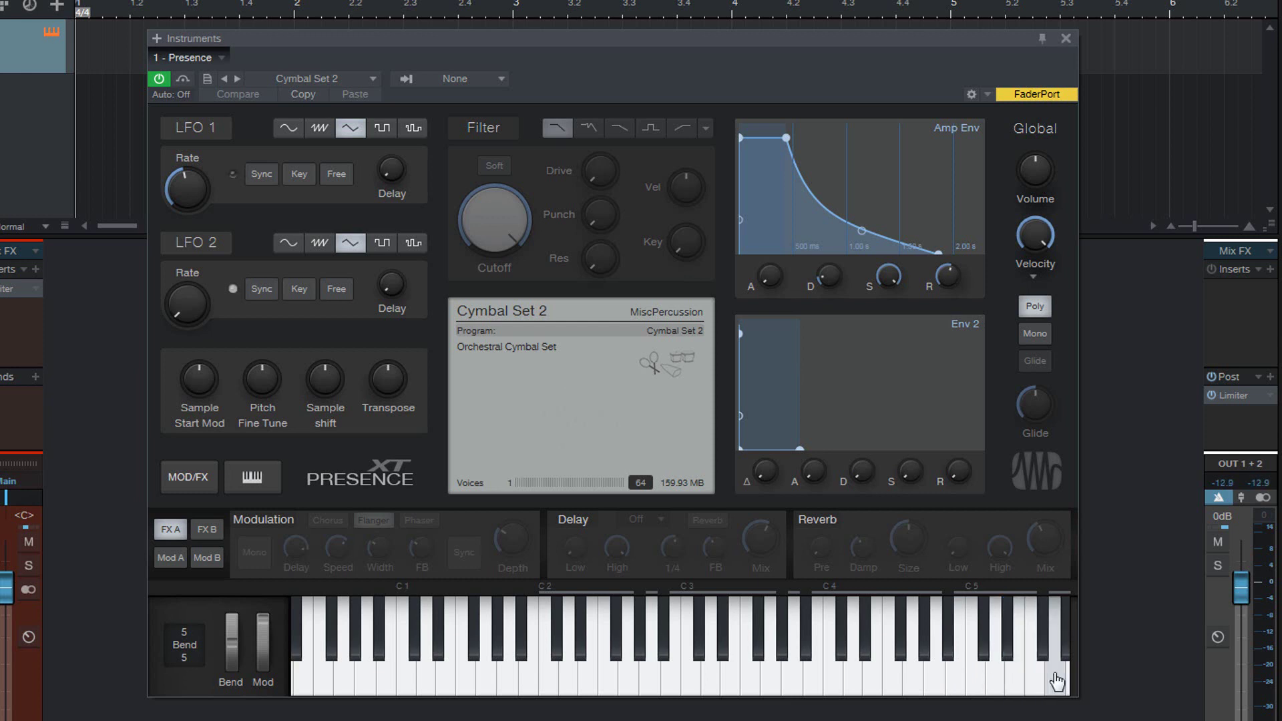
pyautogui.click(1061, 672)
pyautogui.click(1056, 674)
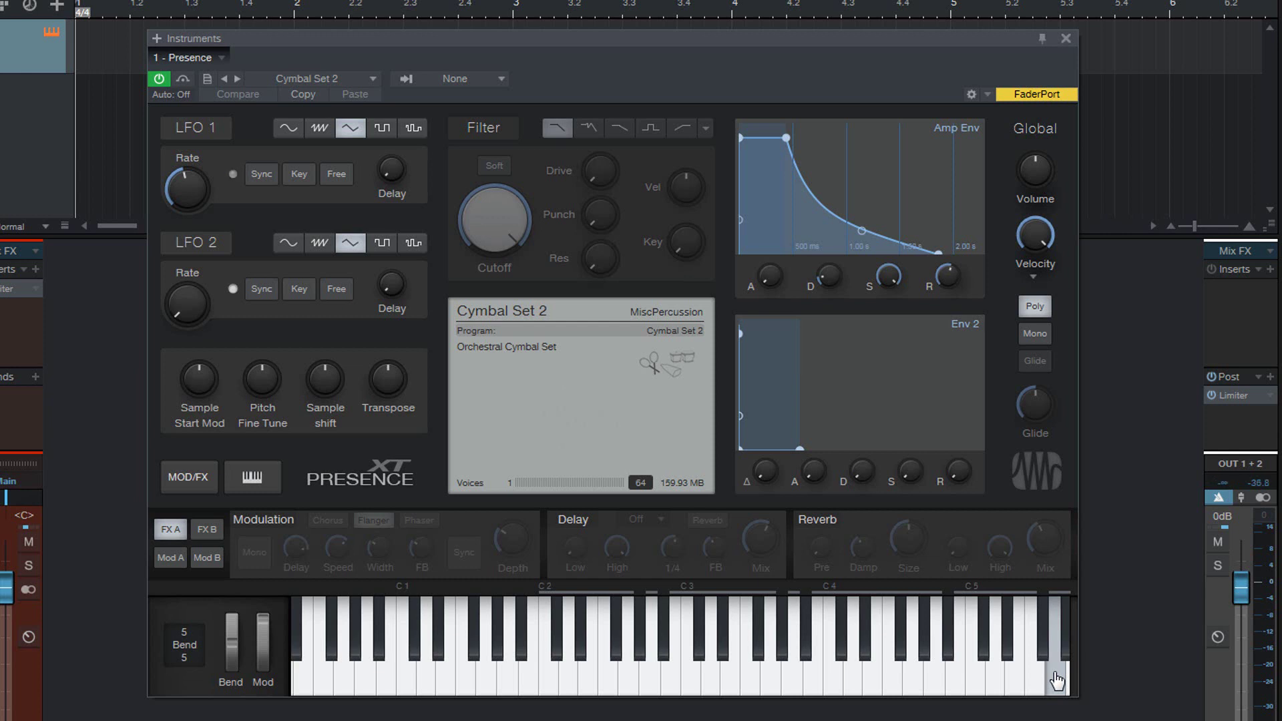
pyautogui.click(1055, 675)
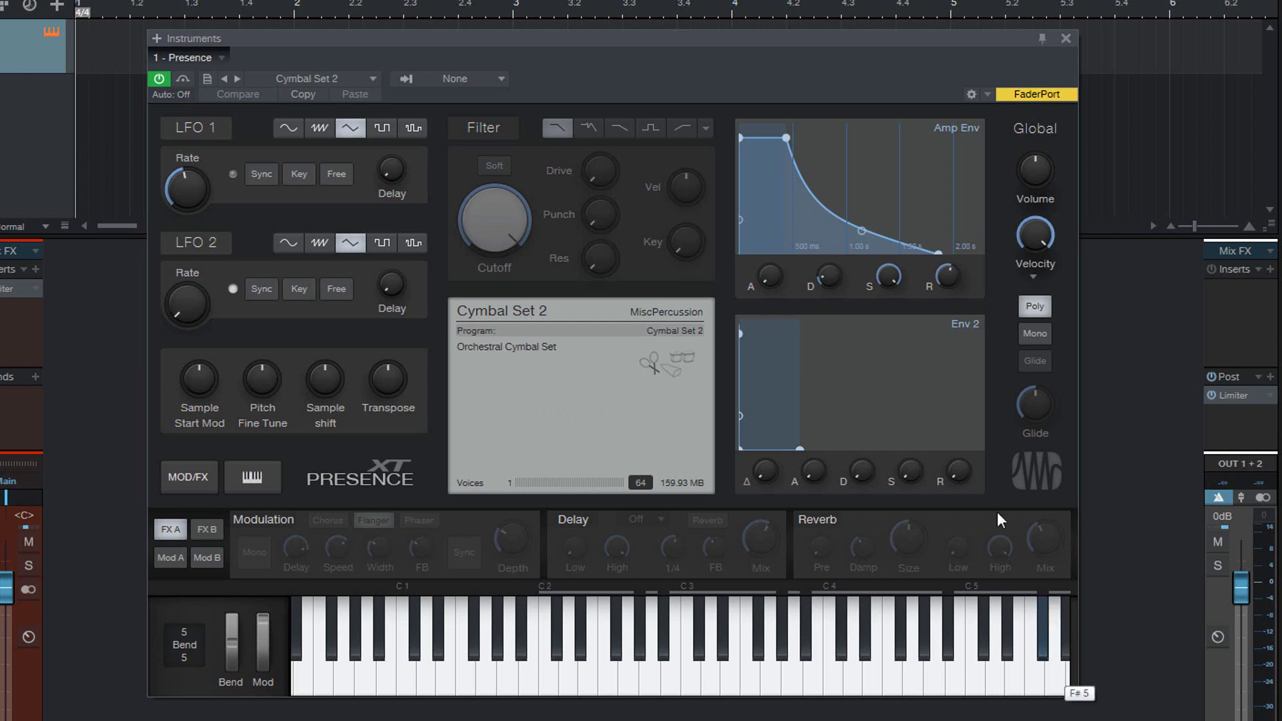
# - Load the Cymbal Set 1 preset from the PSO Cymbals and Gongs folder
pyautogui.click(354, 78)
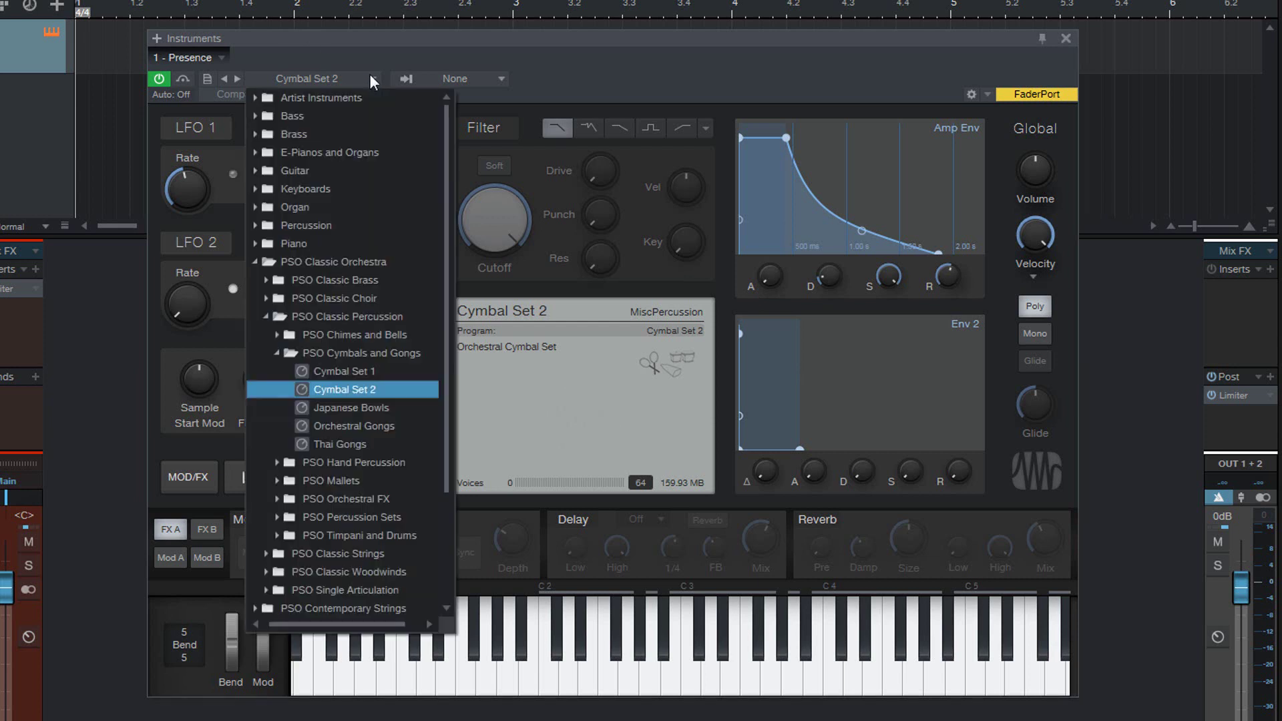
pyautogui.click(363, 371)
pyautogui.click(798, 62)
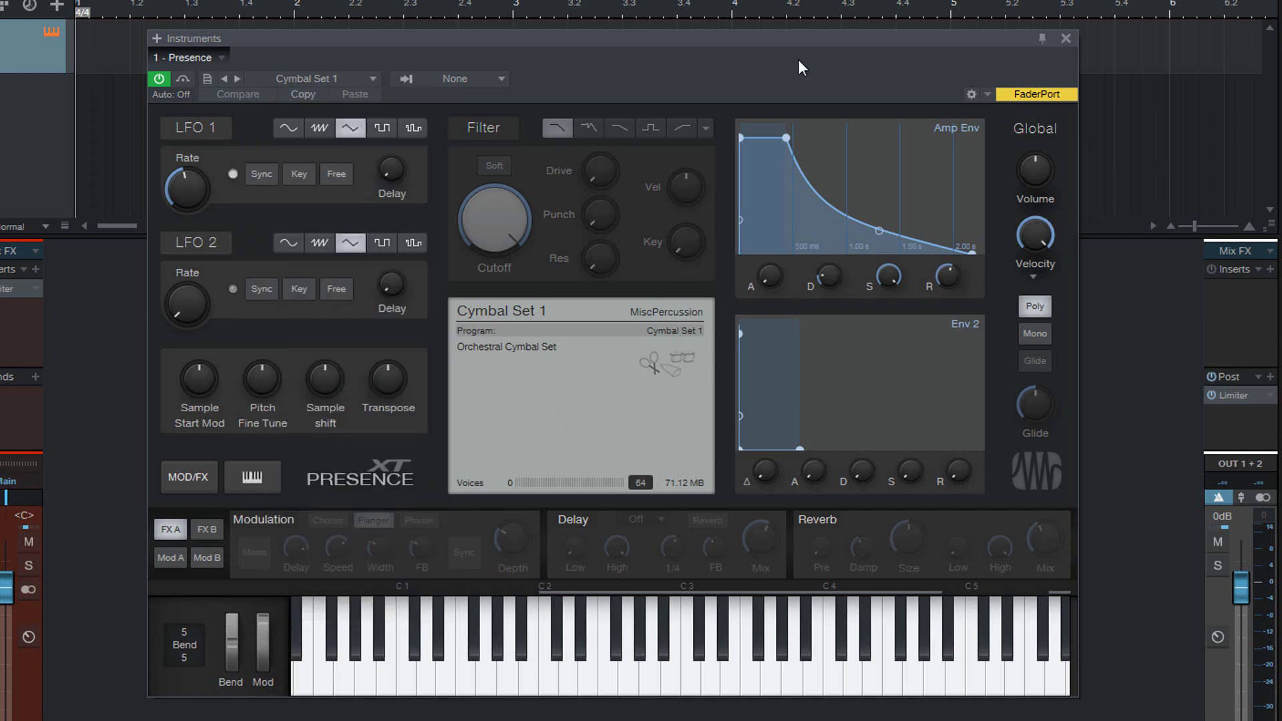
# - Audition the low Cymbal Set 1 sounds on the keyboard from C2 up to B2
pyautogui.click(532, 632)
pyautogui.click(546, 681)
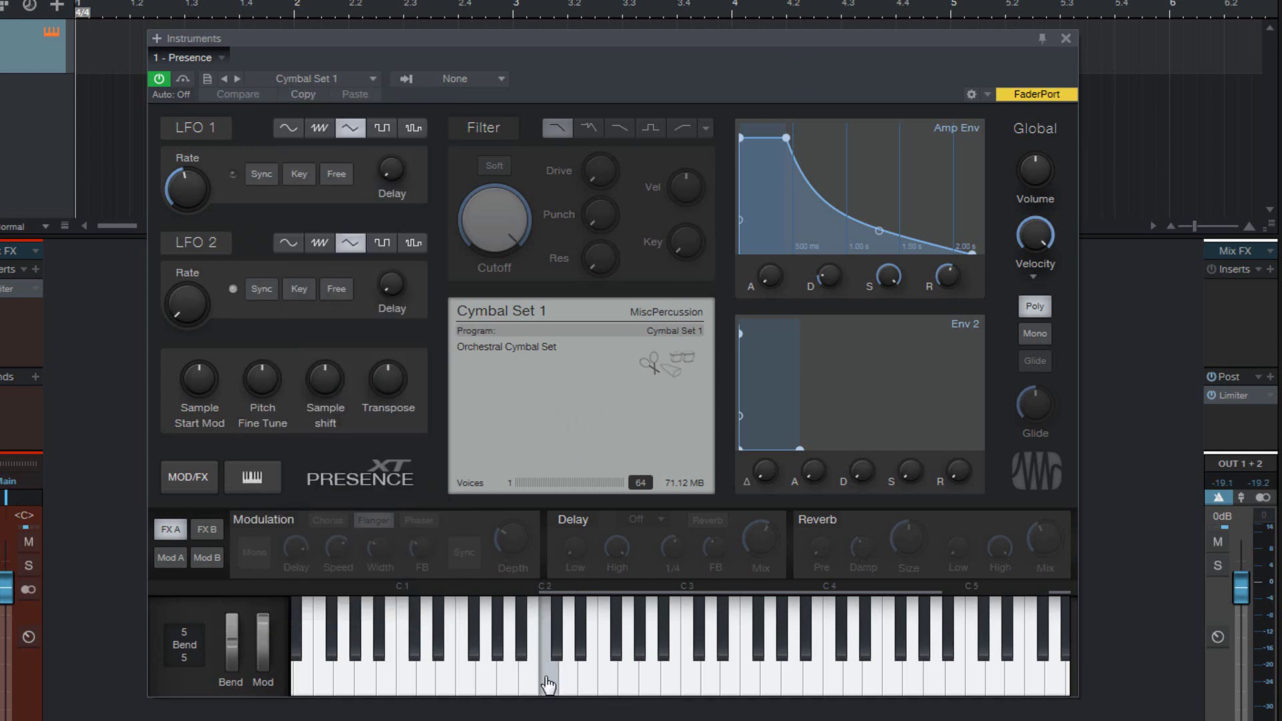
pyautogui.click(571, 676)
pyautogui.click(611, 678)
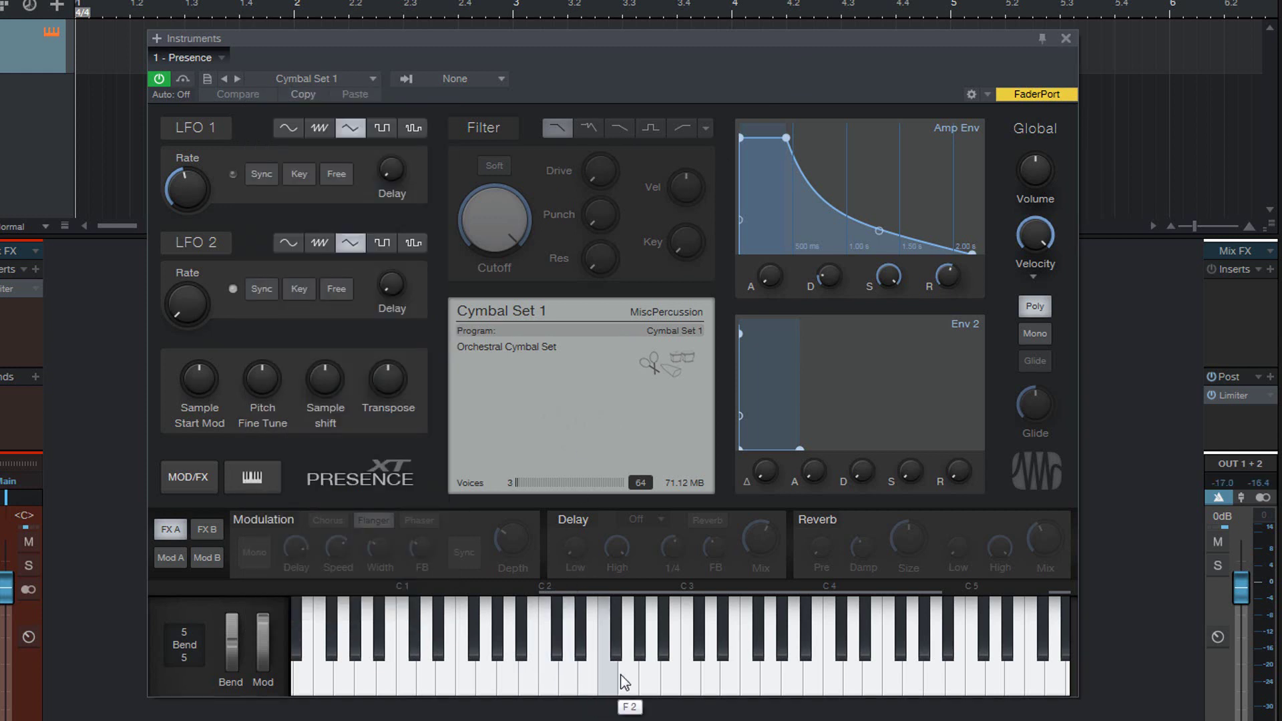
pyautogui.click(651, 680)
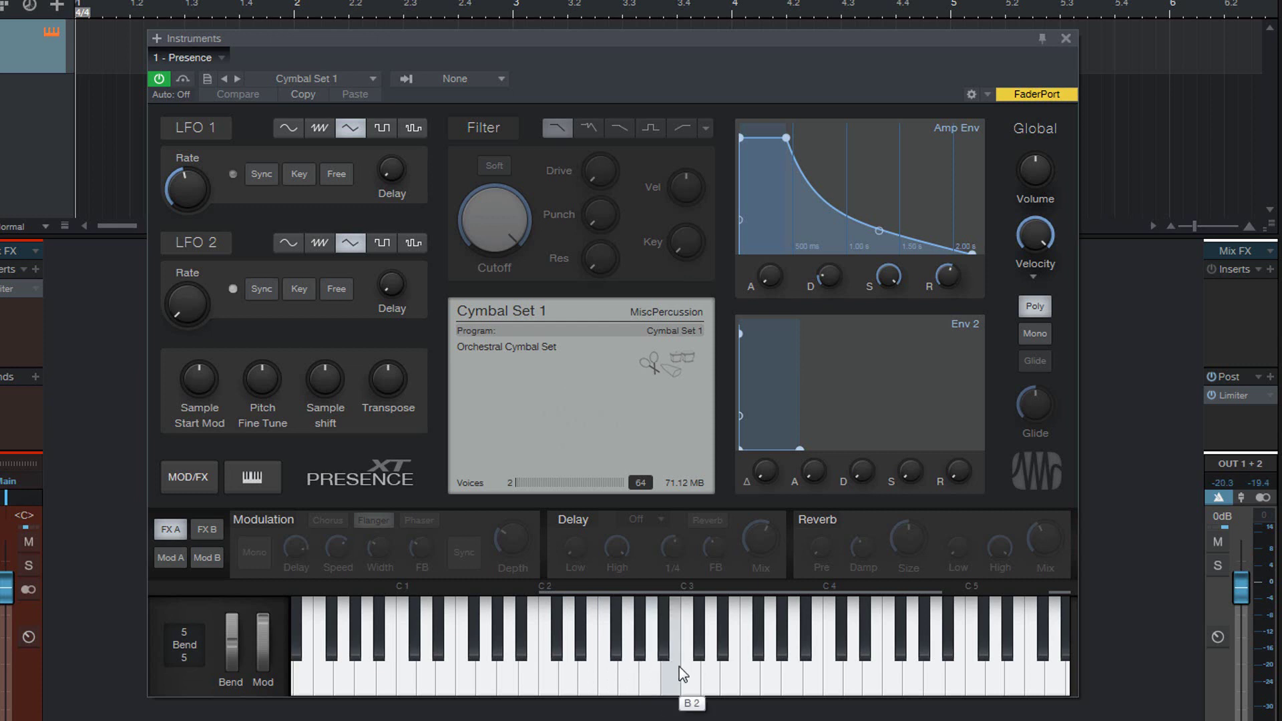
# - Audition the high Cymbal Set 1 sounds between G4 and G5, including A#4 and C5
pyautogui.click(964, 678)
pyautogui.click(935, 682)
pyautogui.click(920, 682)
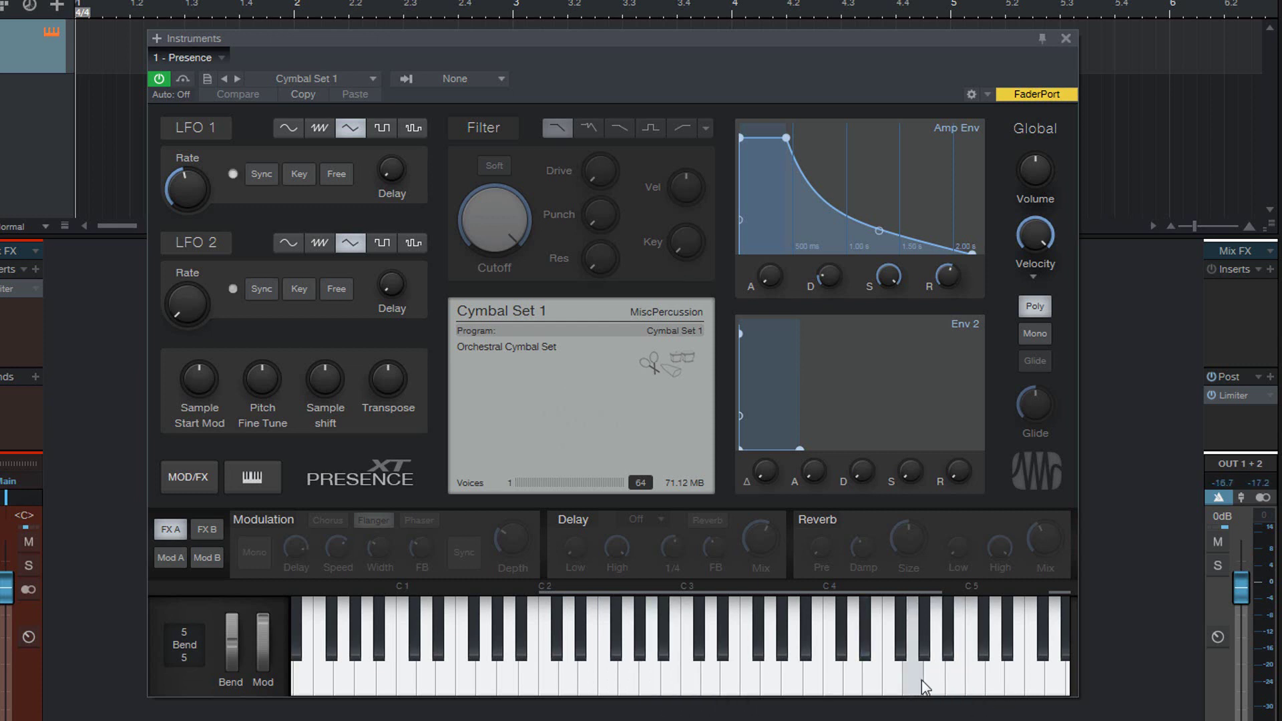
pyautogui.click(947, 634)
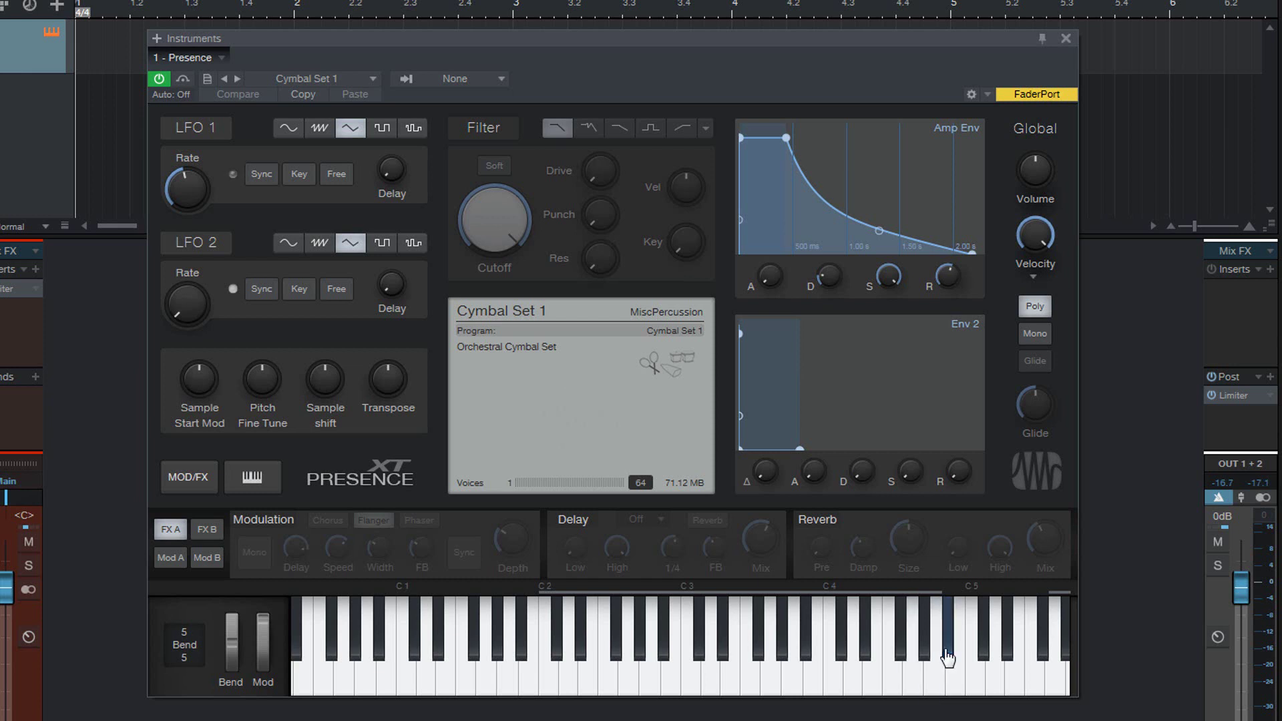
pyautogui.click(933, 655)
pyautogui.click(1005, 673)
pyautogui.click(1032, 673)
pyautogui.click(1051, 675)
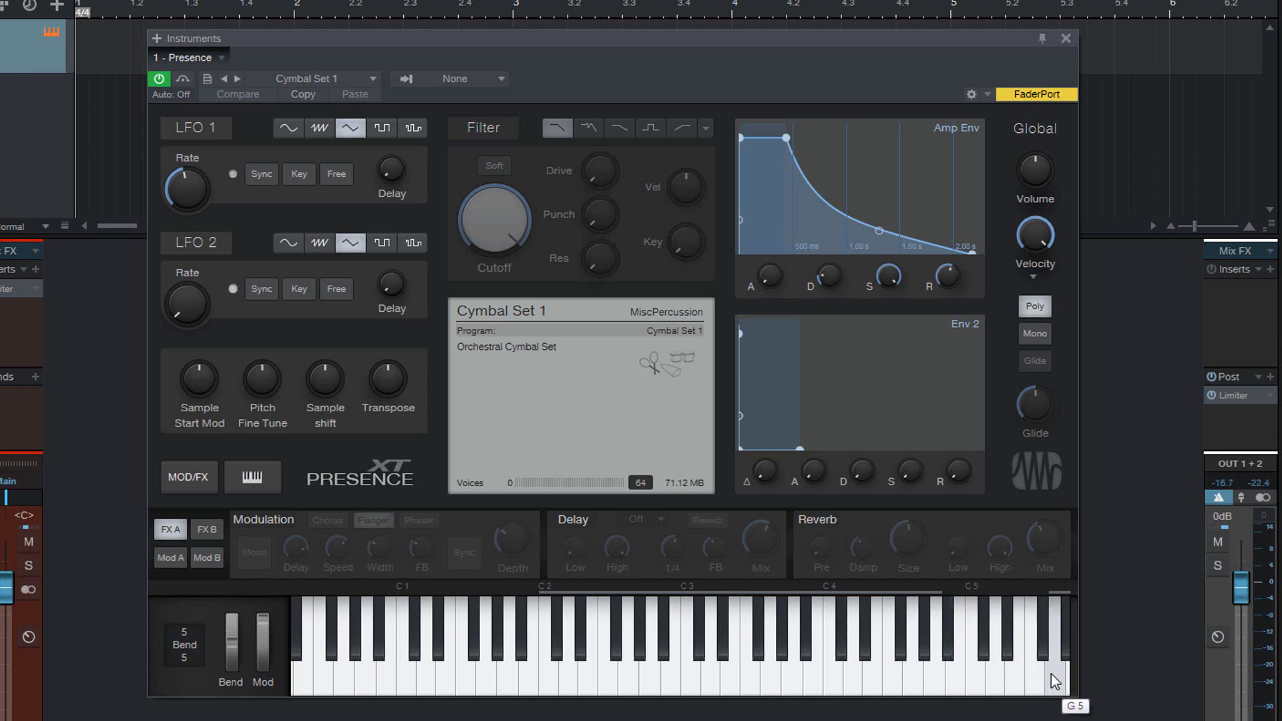
pyautogui.click(975, 662)
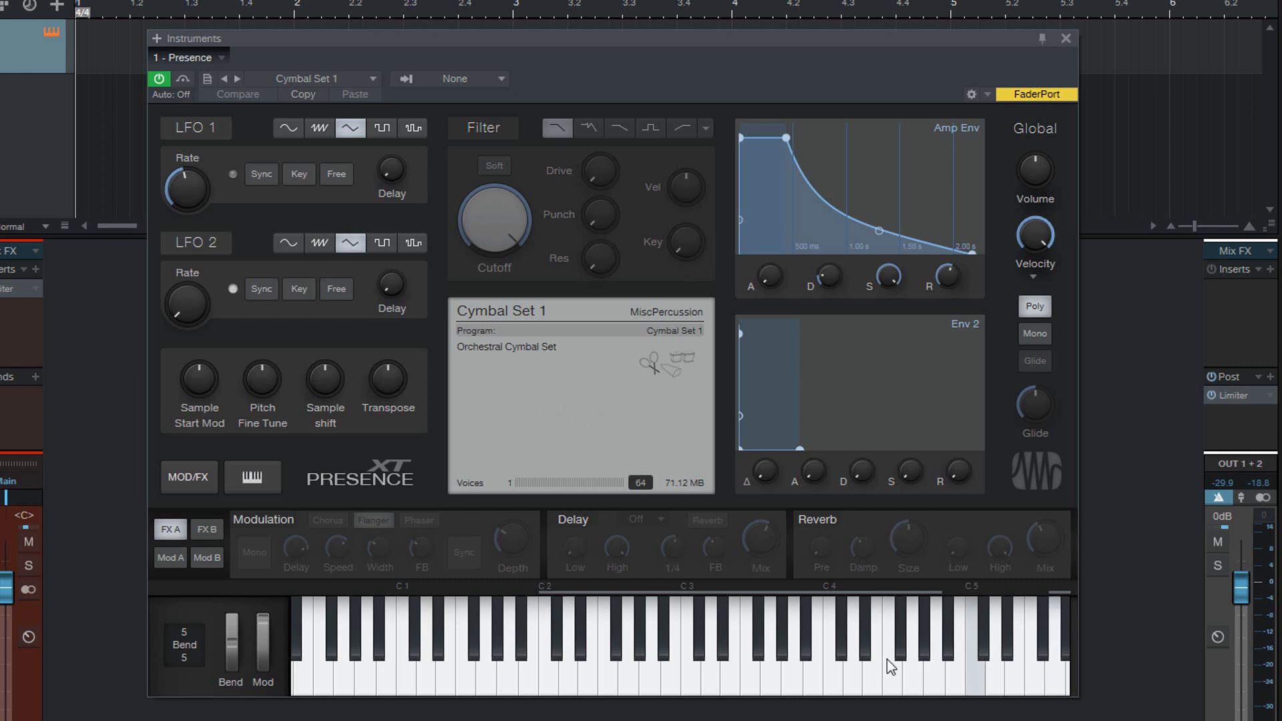
# - Audition Cymbal Set 1 downward from C#4 through D3 and C3 to the sounds around B2
pyautogui.click(835, 656)
pyautogui.click(840, 652)
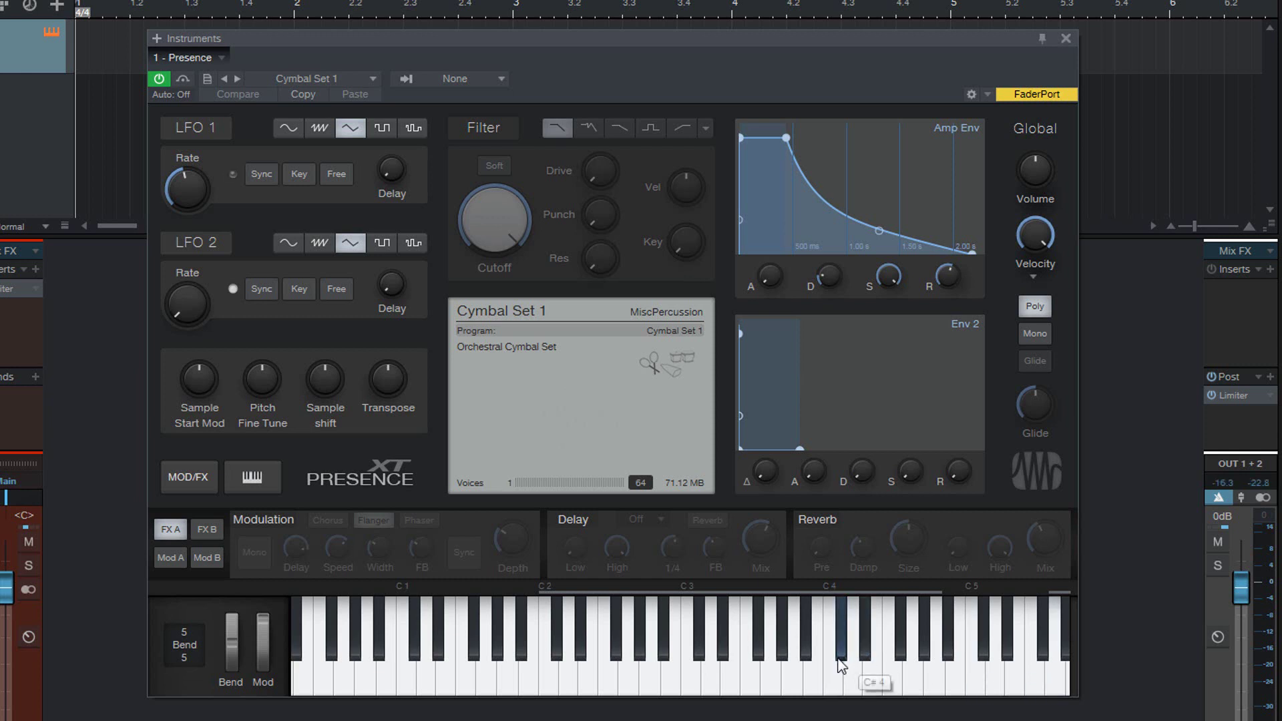
pyautogui.click(743, 655)
pyautogui.click(716, 667)
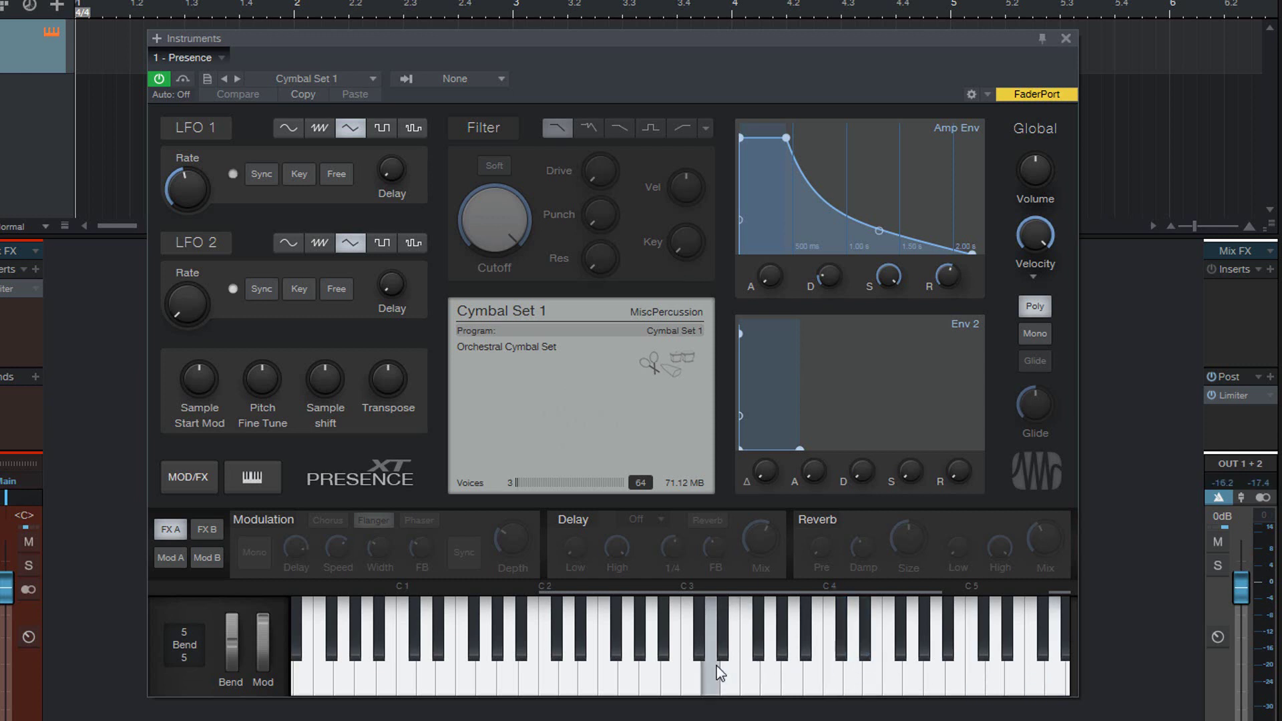
pyautogui.click(685, 667)
pyautogui.click(672, 669)
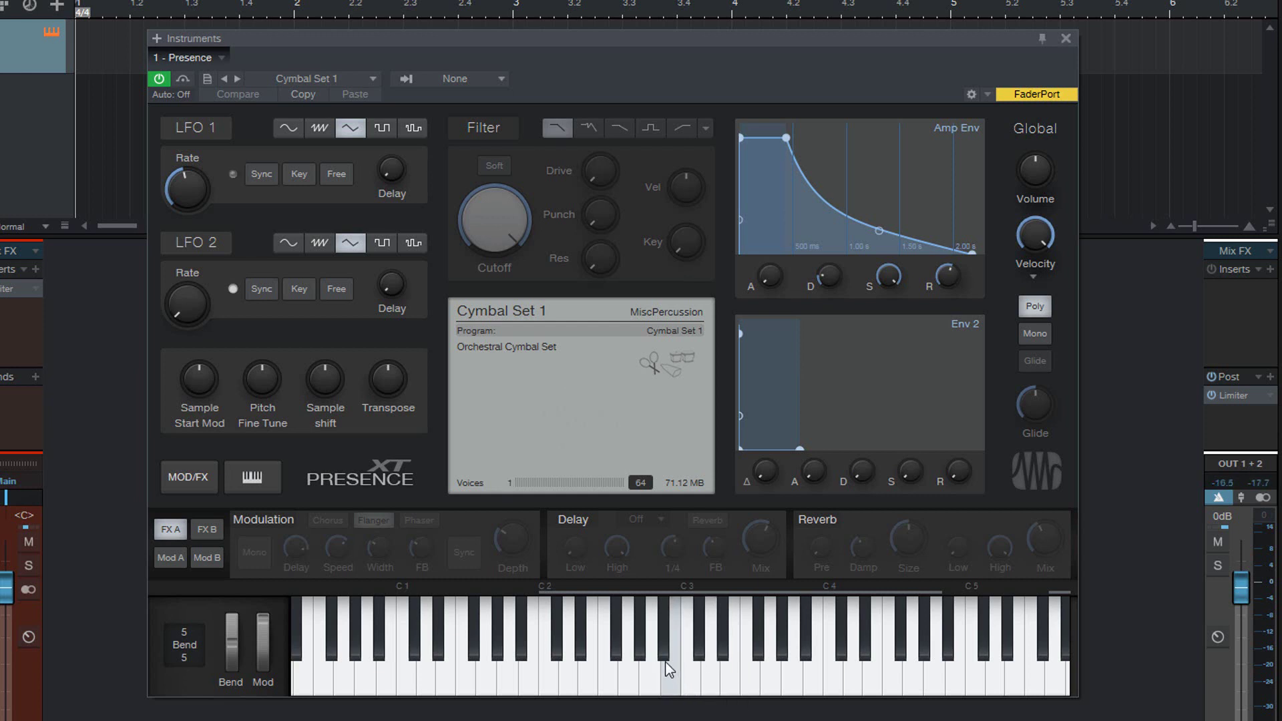
pyautogui.click(663, 658)
# - Load the Glockenspiel preset from the PSO Chimes and Bells folder and close the preset browser
pyautogui.click(372, 78)
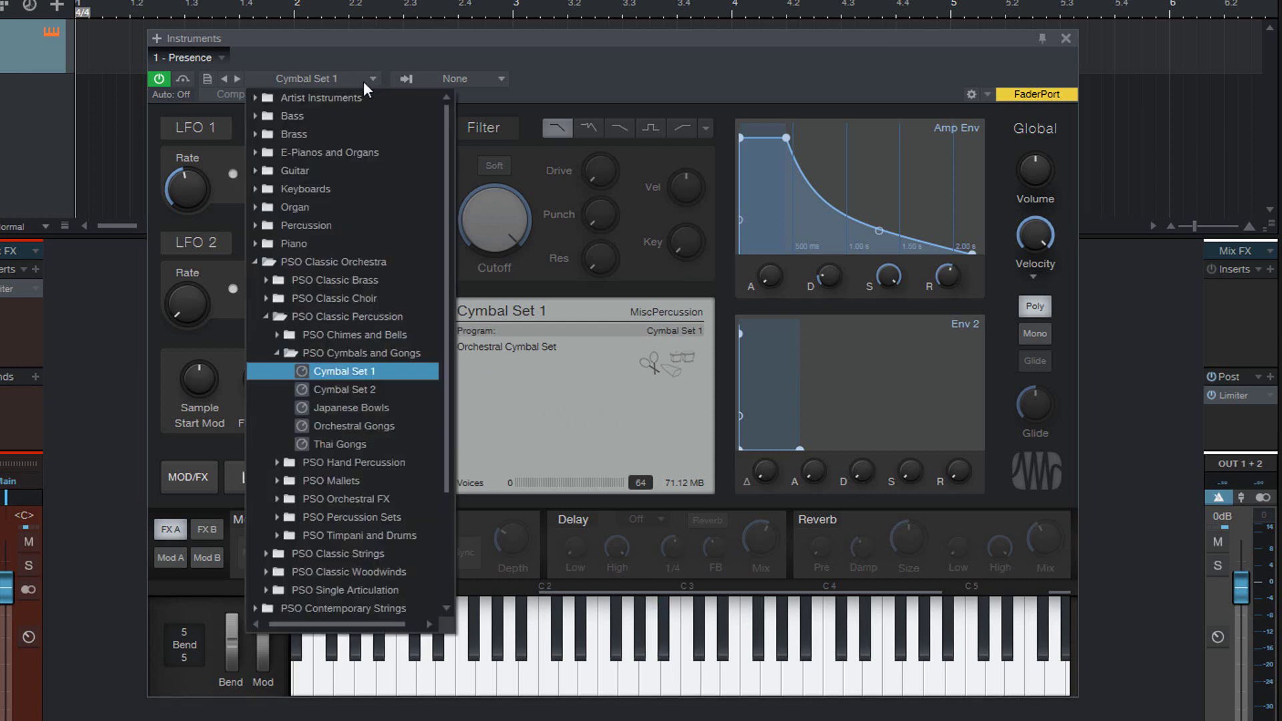
pyautogui.click(290, 353)
pyautogui.click(299, 334)
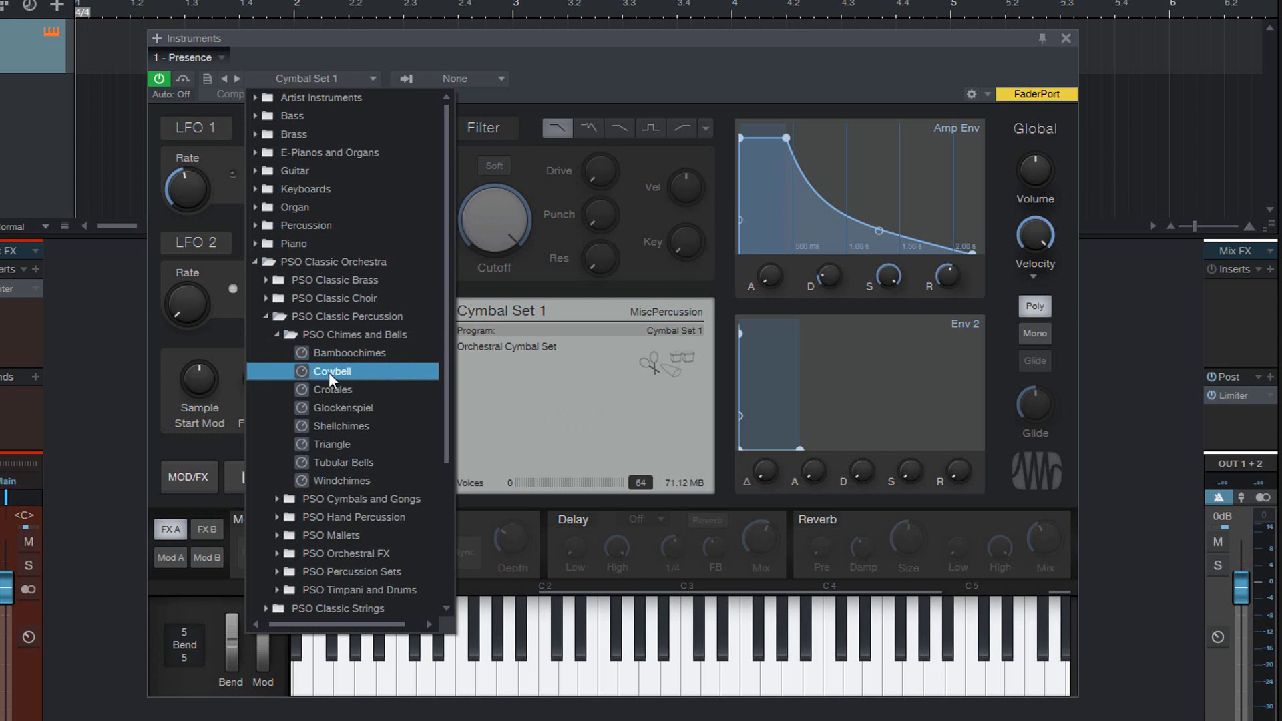
pyautogui.click(314, 406)
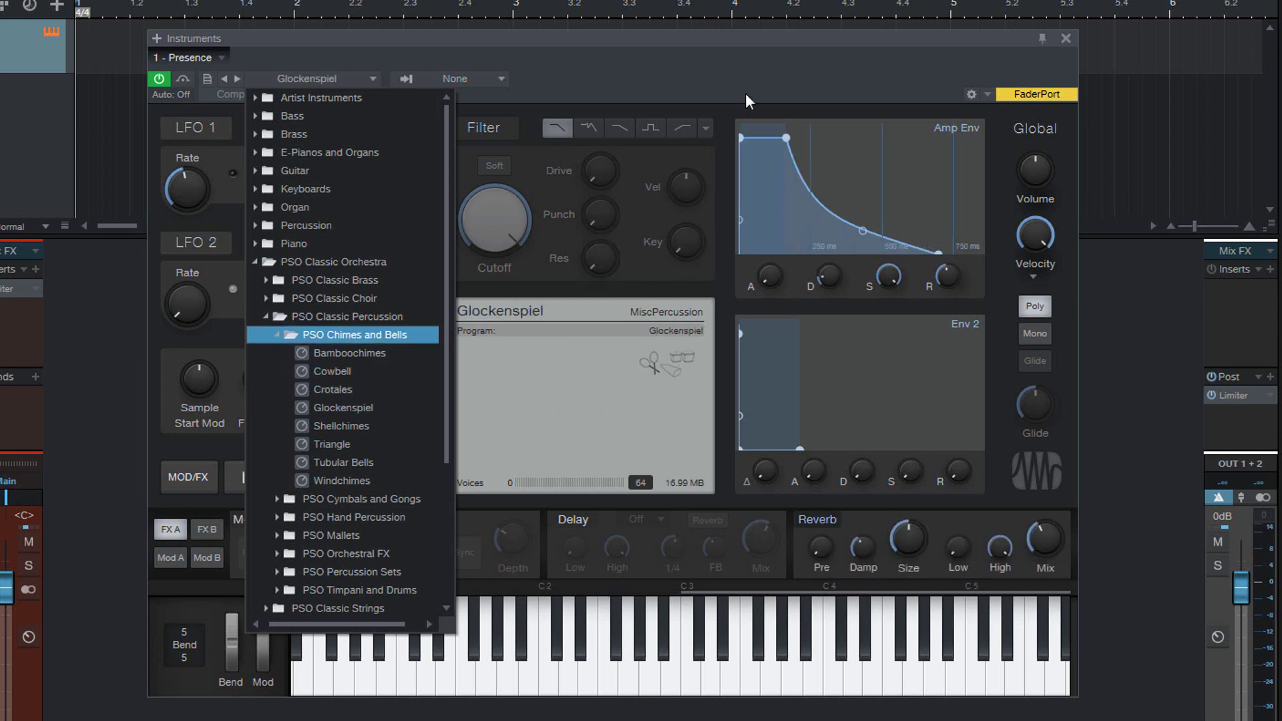
pyautogui.click(775, 62)
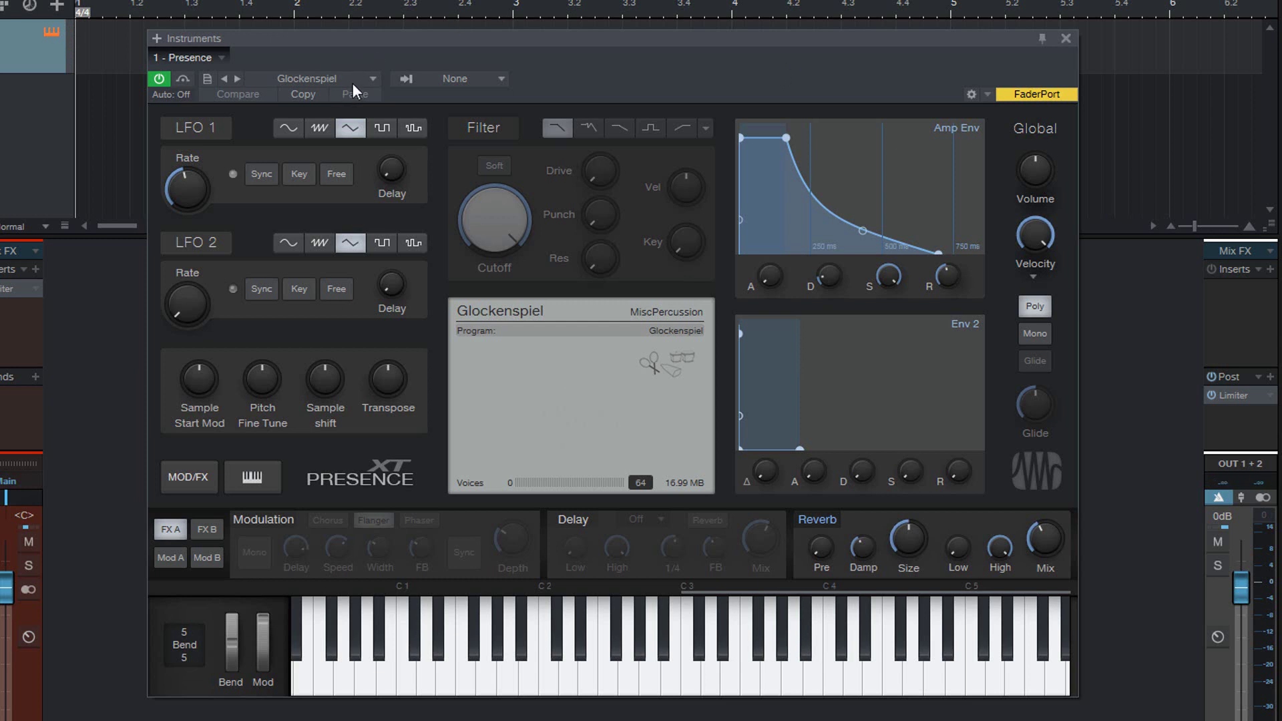
# - Load the Shellchimes preset from the PSO Chimes and Bells folder and close the preset browser
pyautogui.click(371, 78)
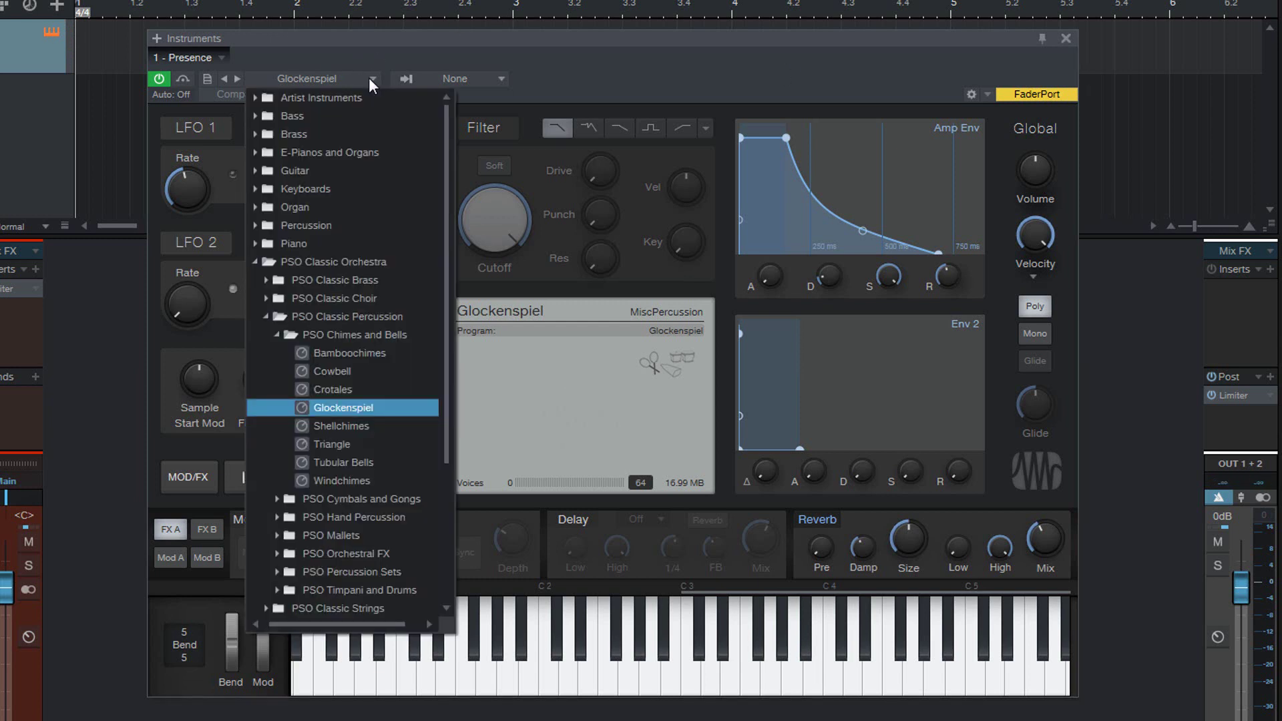
pyautogui.click(331, 426)
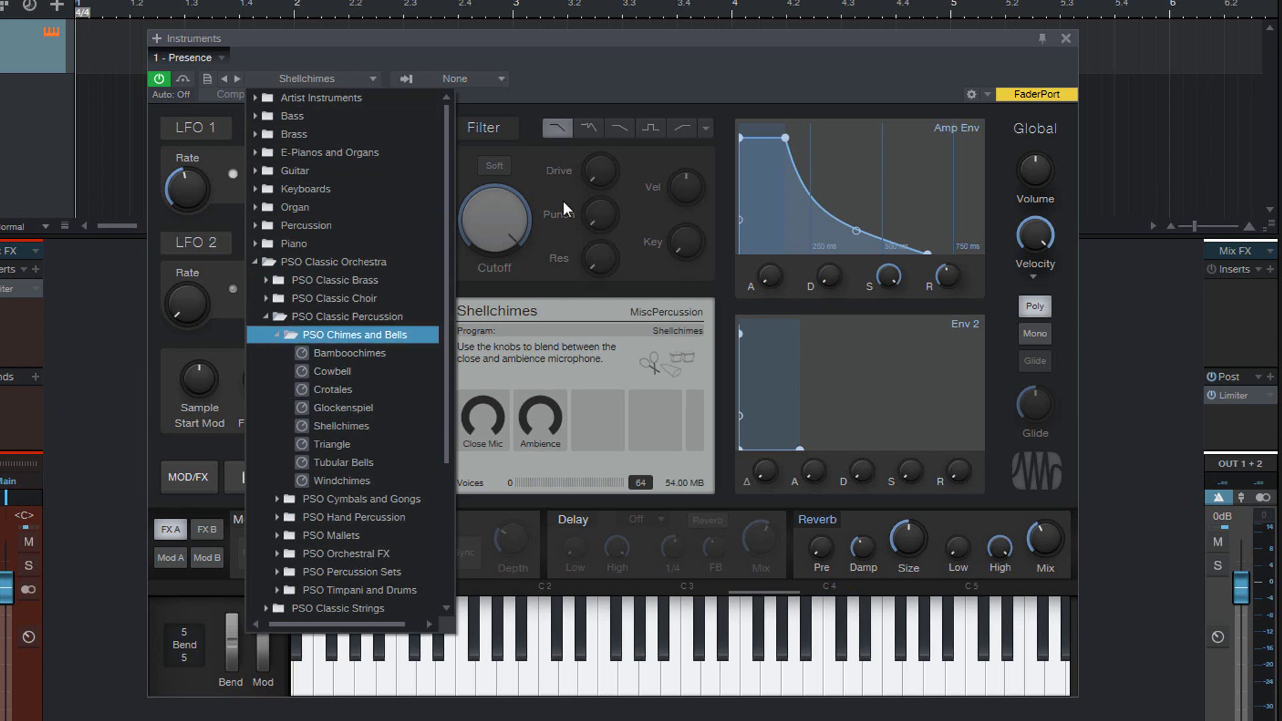
pyautogui.click(730, 67)
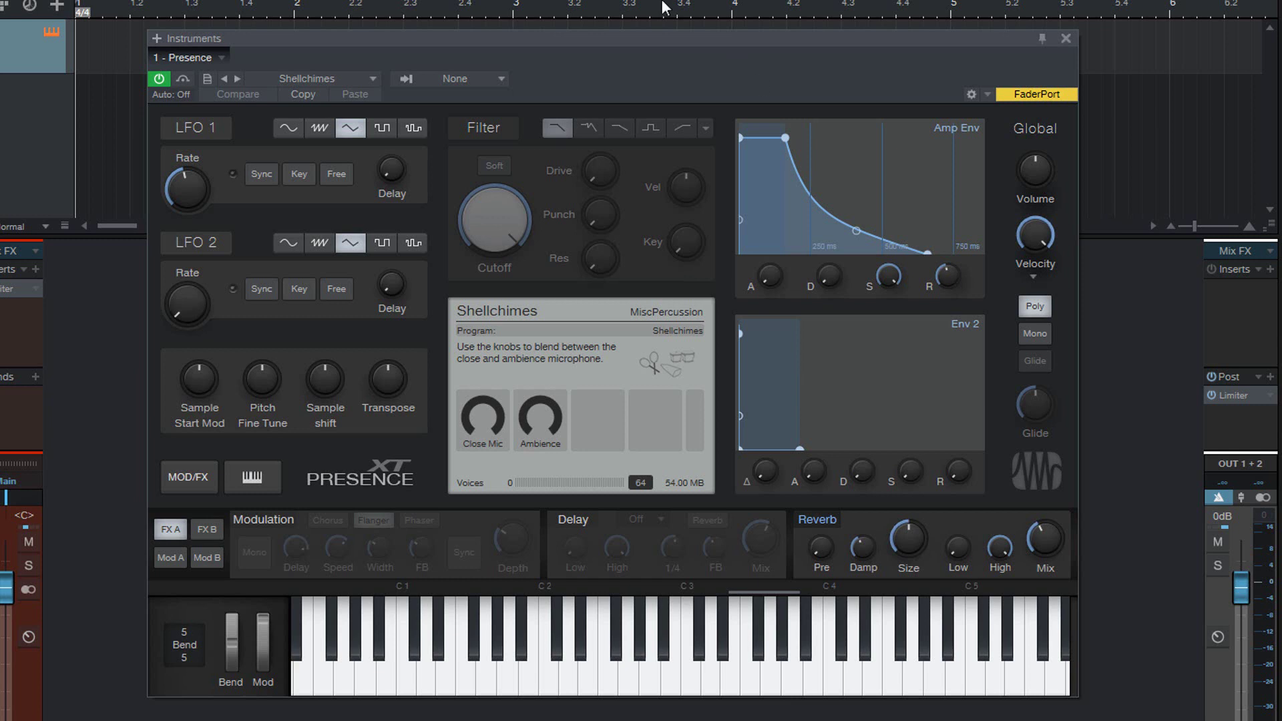
# - Load the Tubular Bells preset from the PSO Chimes and Bells folder and close the preset browser
pyautogui.click(372, 79)
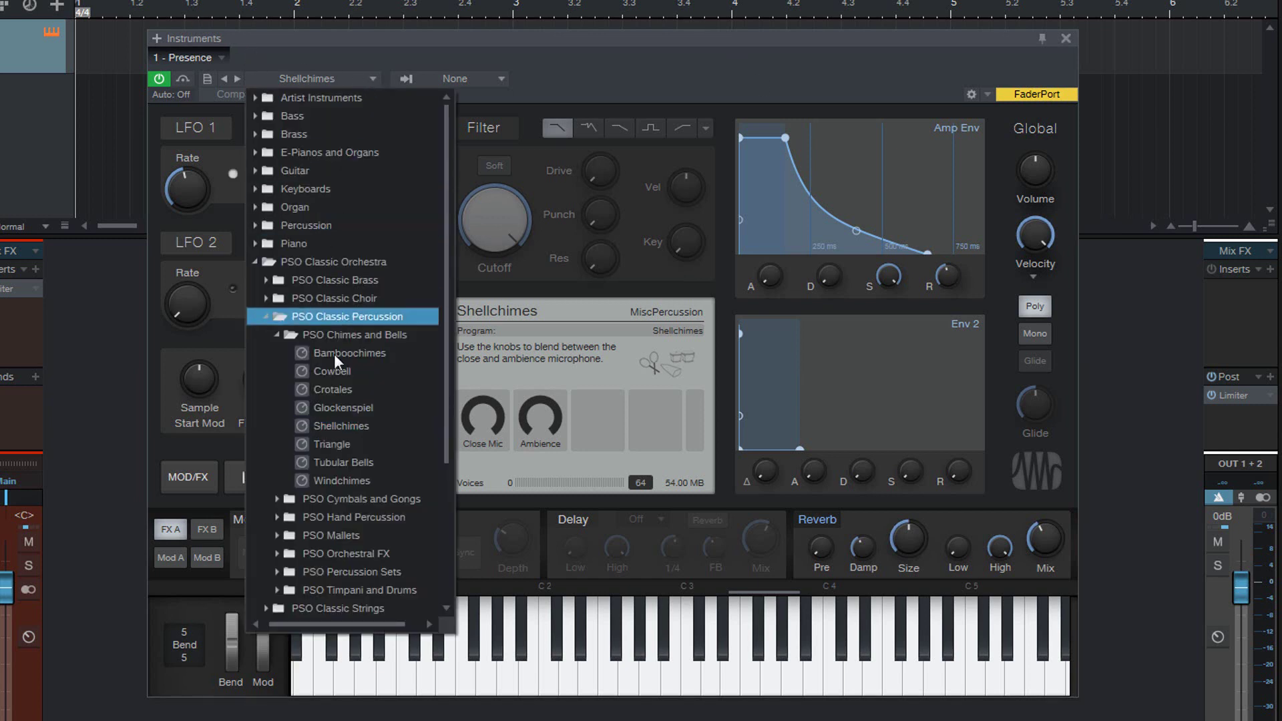
pyautogui.click(331, 462)
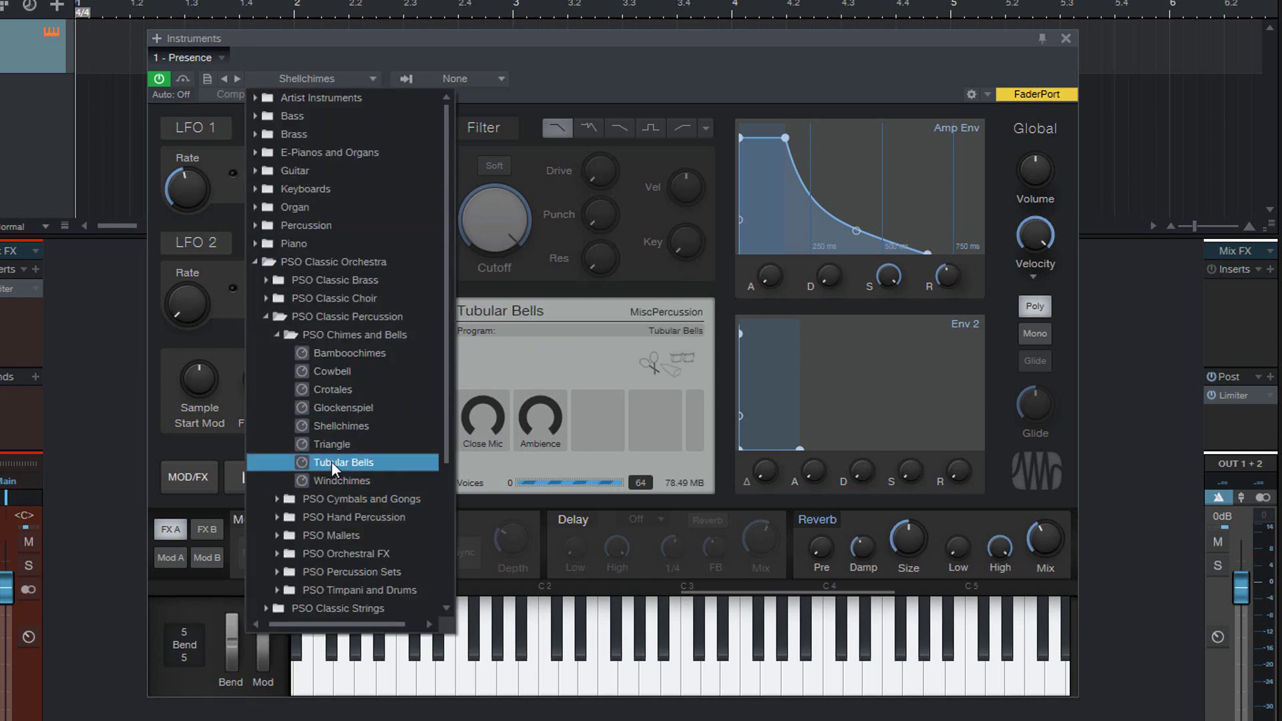
pyautogui.click(705, 63)
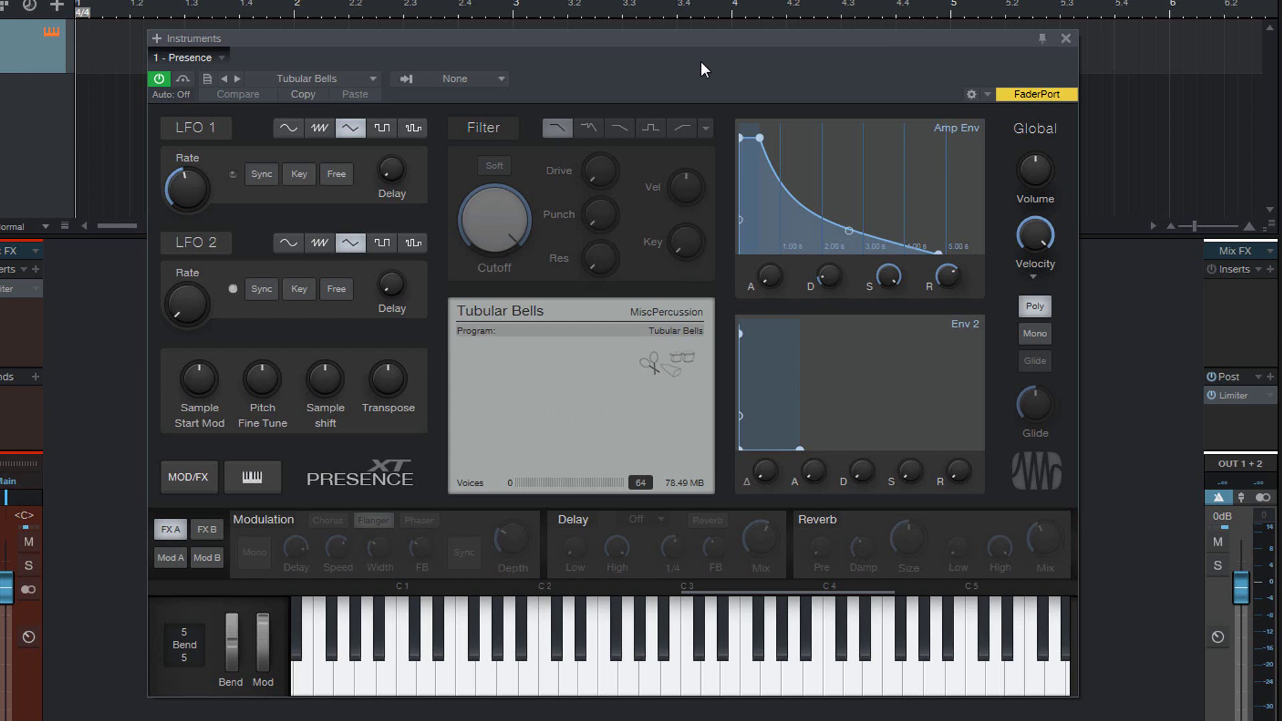
# - Load the Windchimes preset from the PSO Chimes and Bells folder and close the preset browser
pyautogui.click(371, 81)
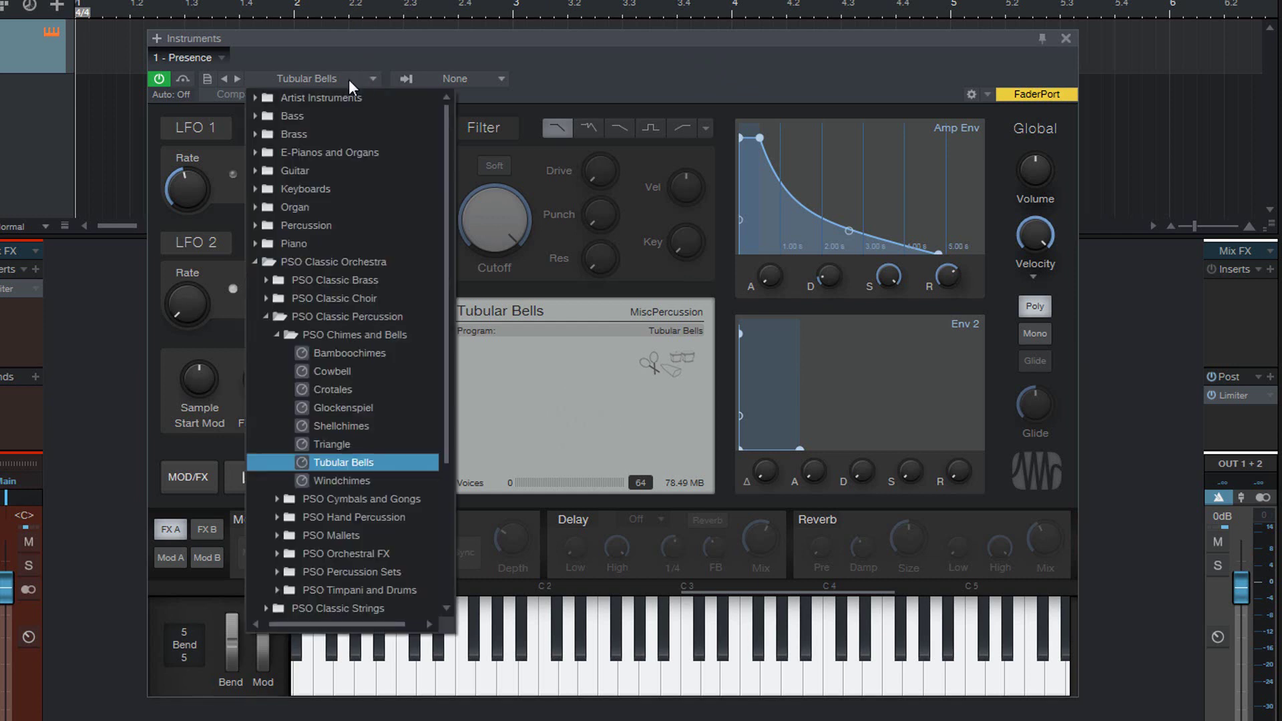
pyautogui.click(324, 482)
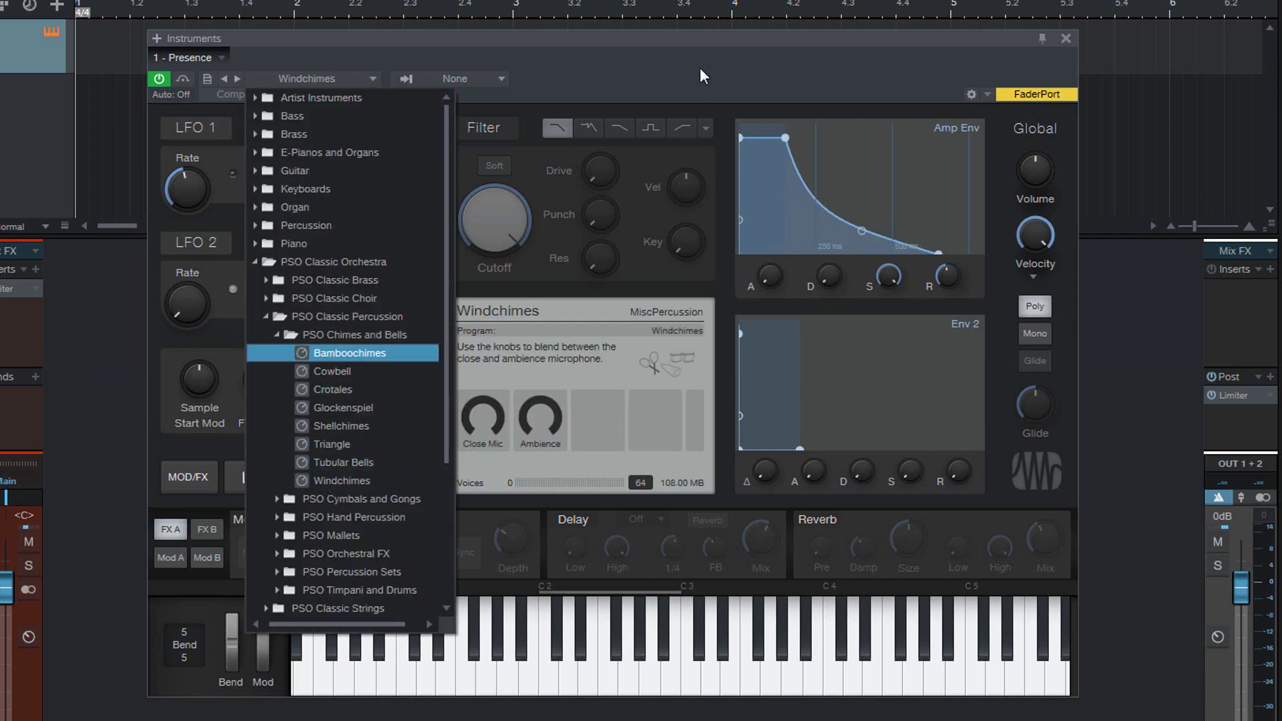
pyautogui.click(701, 75)
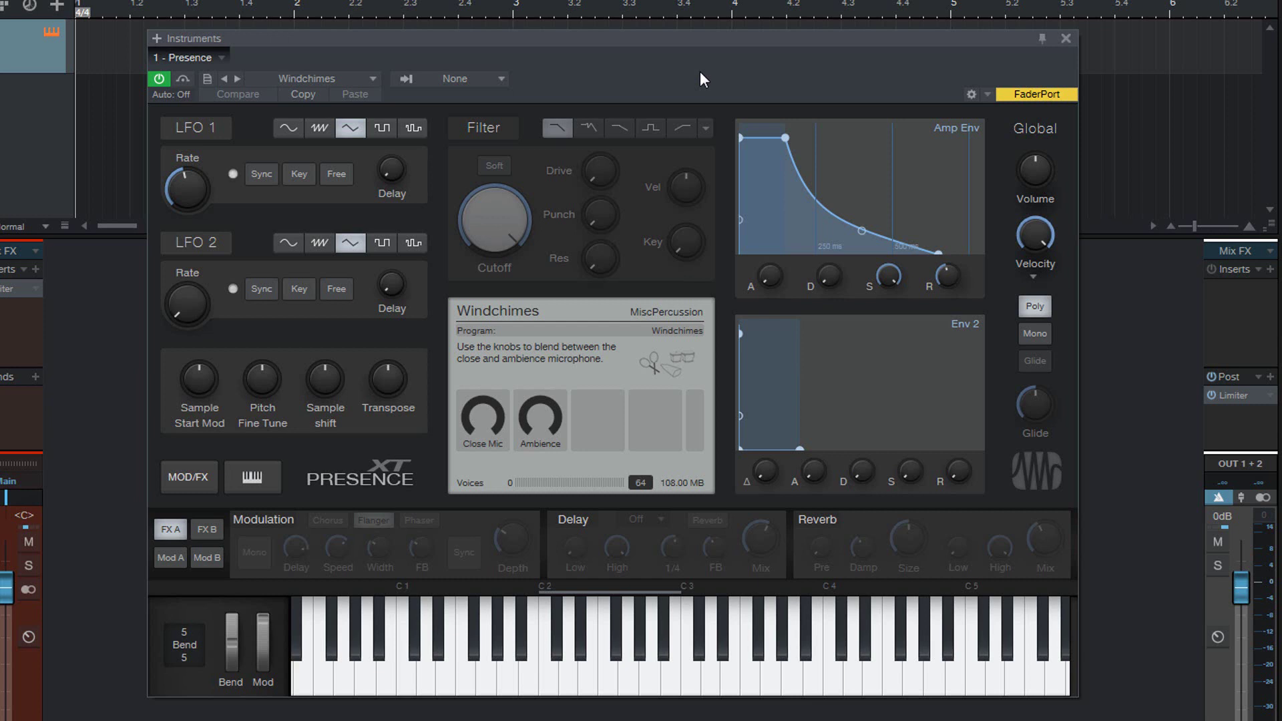
# - Load the Triangle preset from the PSO Chimes and Bells folder and close the preset browser
pyautogui.click(375, 76)
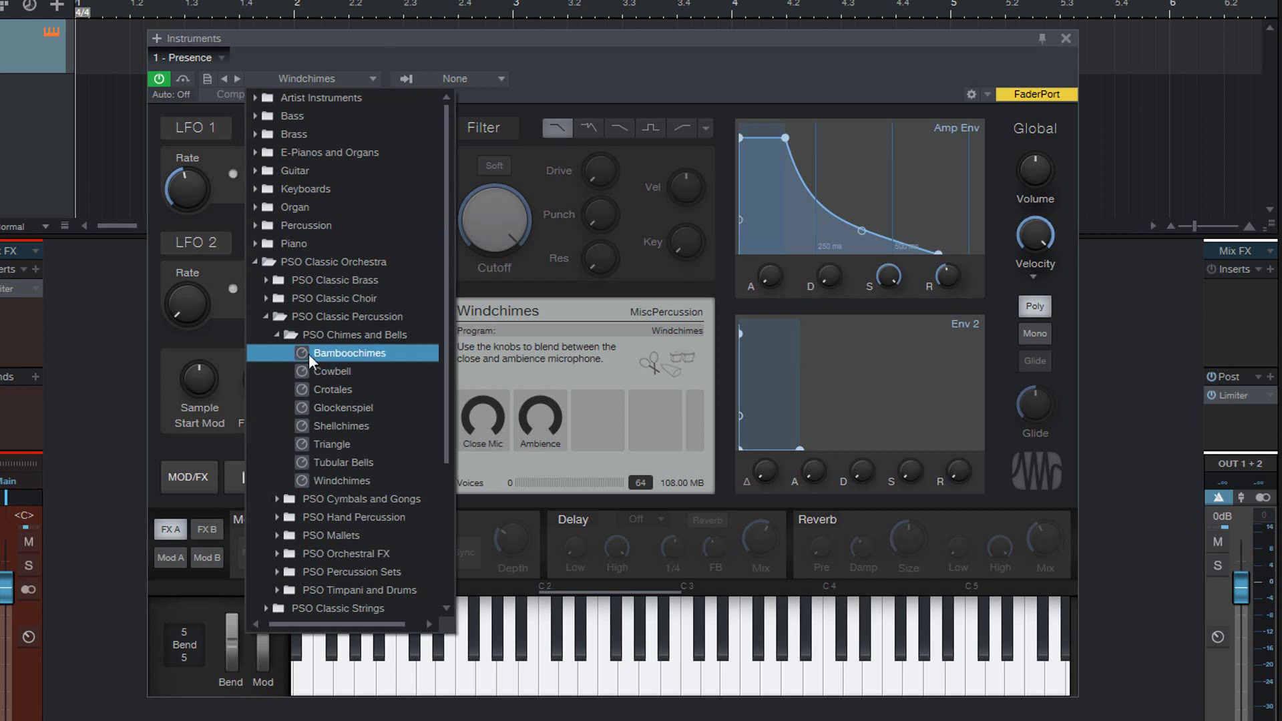
pyautogui.click(321, 444)
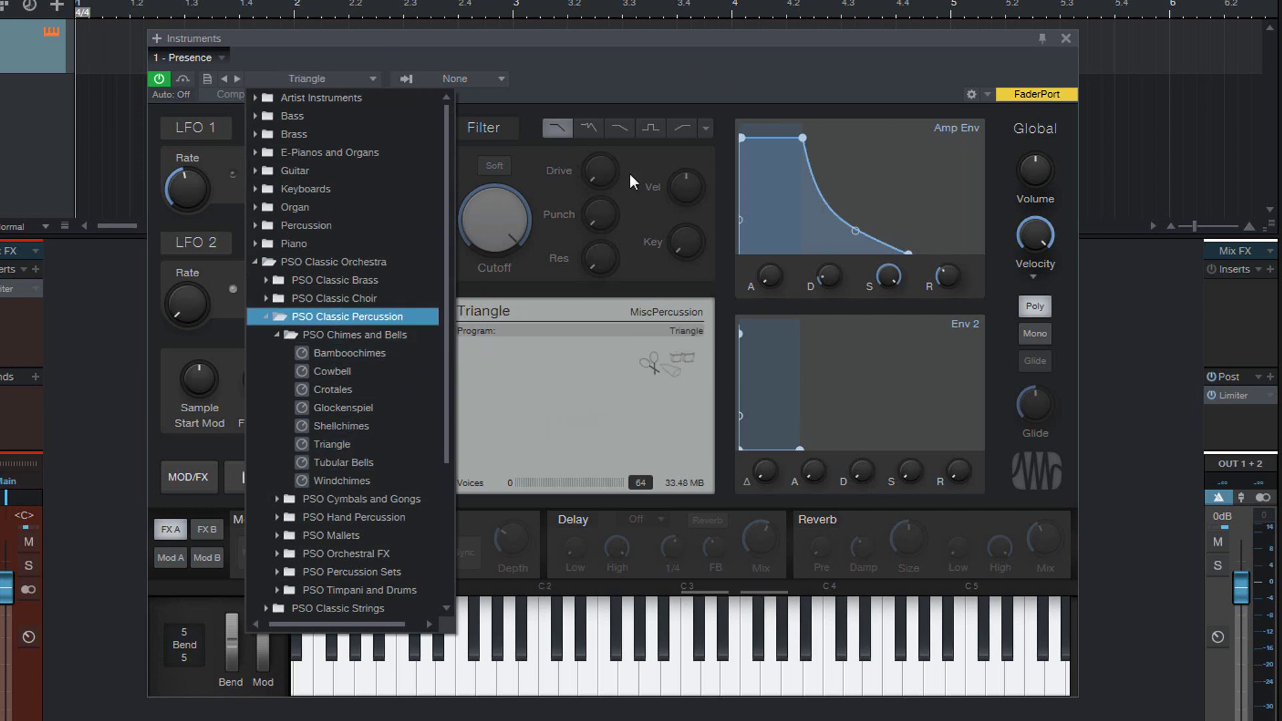
pyautogui.click(785, 45)
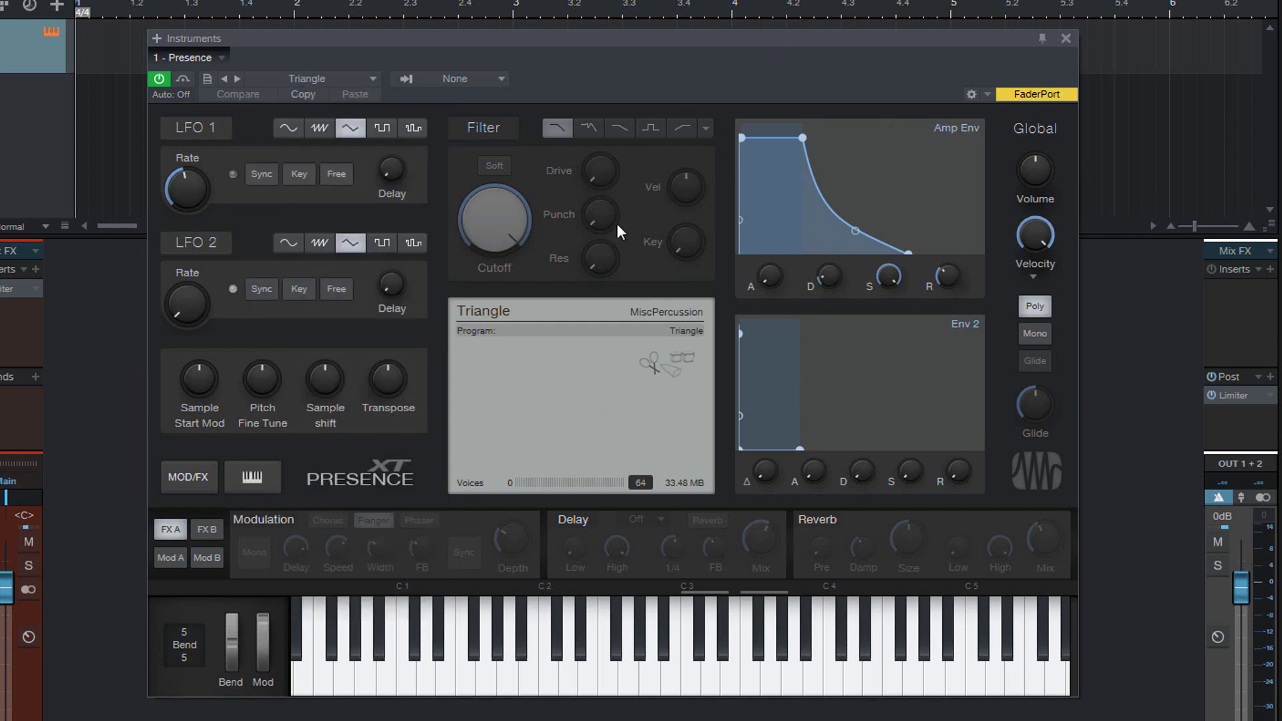
# - Audition the first group of Triangle sounds on C3, D3 and D#3, repeating D3 and D#3
pyautogui.click(690, 688)
pyautogui.click(709, 676)
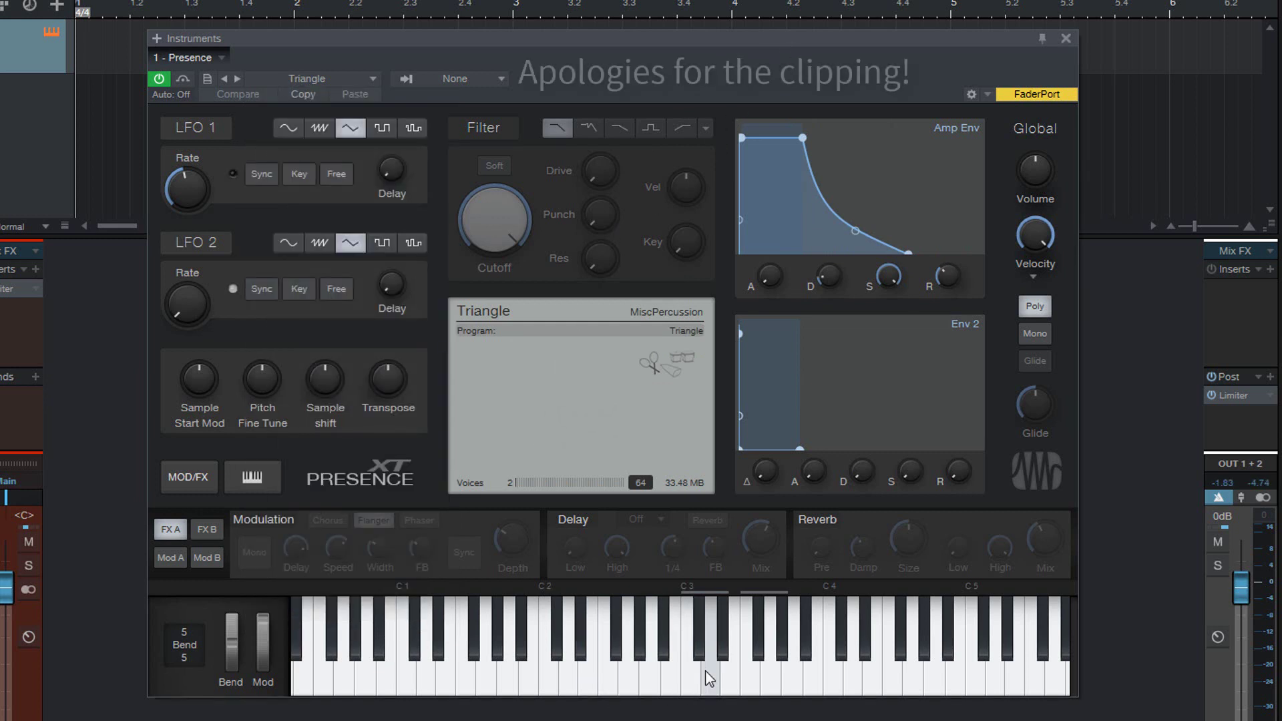
pyautogui.click(710, 670)
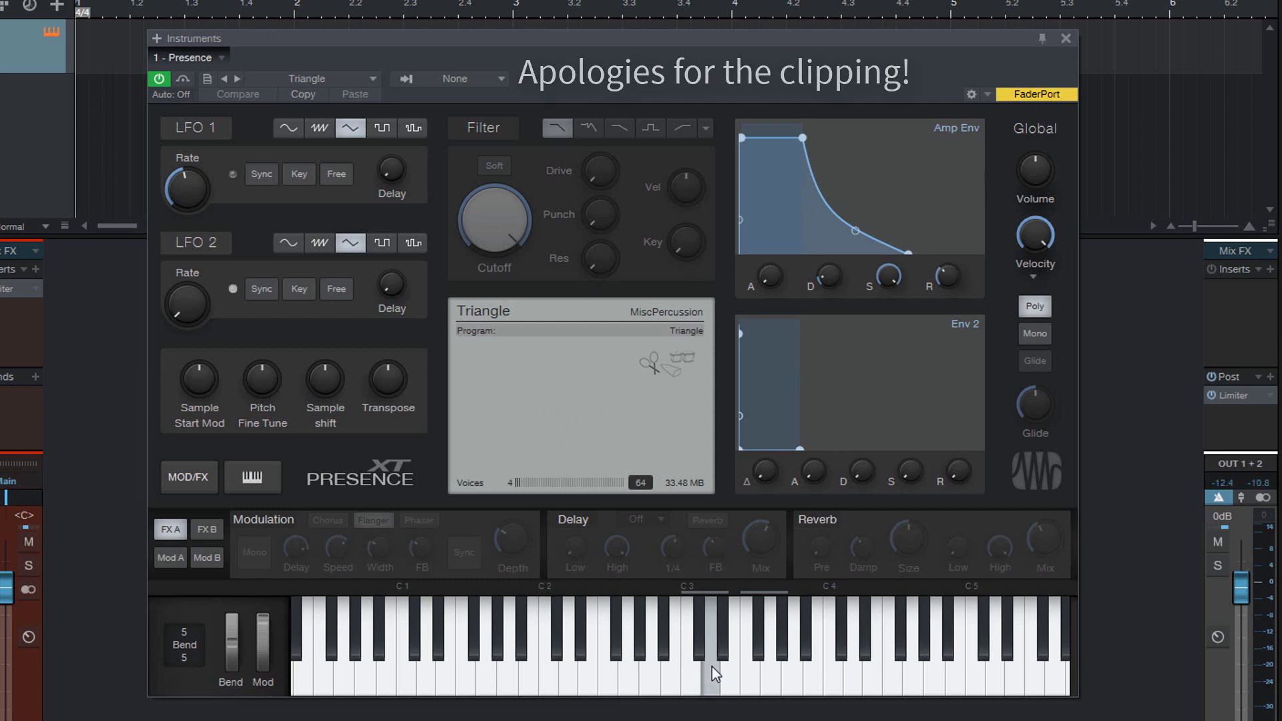
pyautogui.click(721, 649)
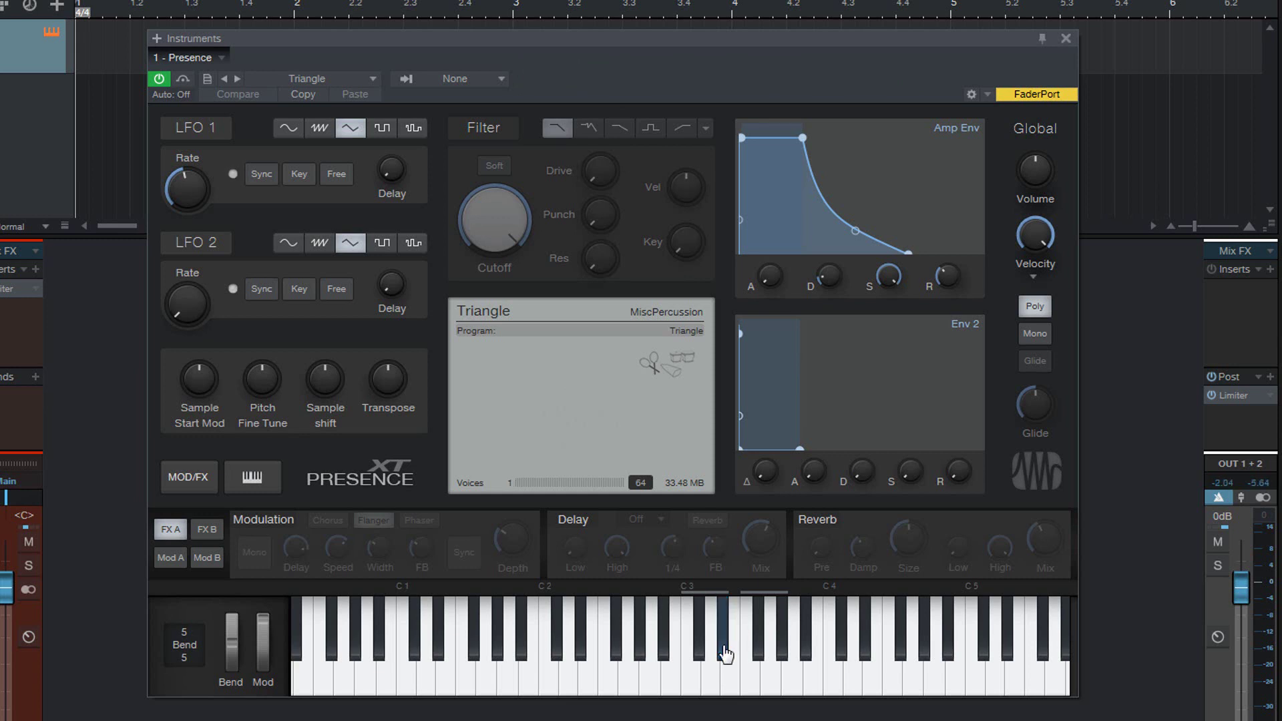
pyautogui.click(724, 646)
# - Audition the second group of Triangle sounds on F3, G3, G#3 and F#3, alternating between G3 and G#3
pyautogui.click(745, 678)
pyautogui.click(753, 658)
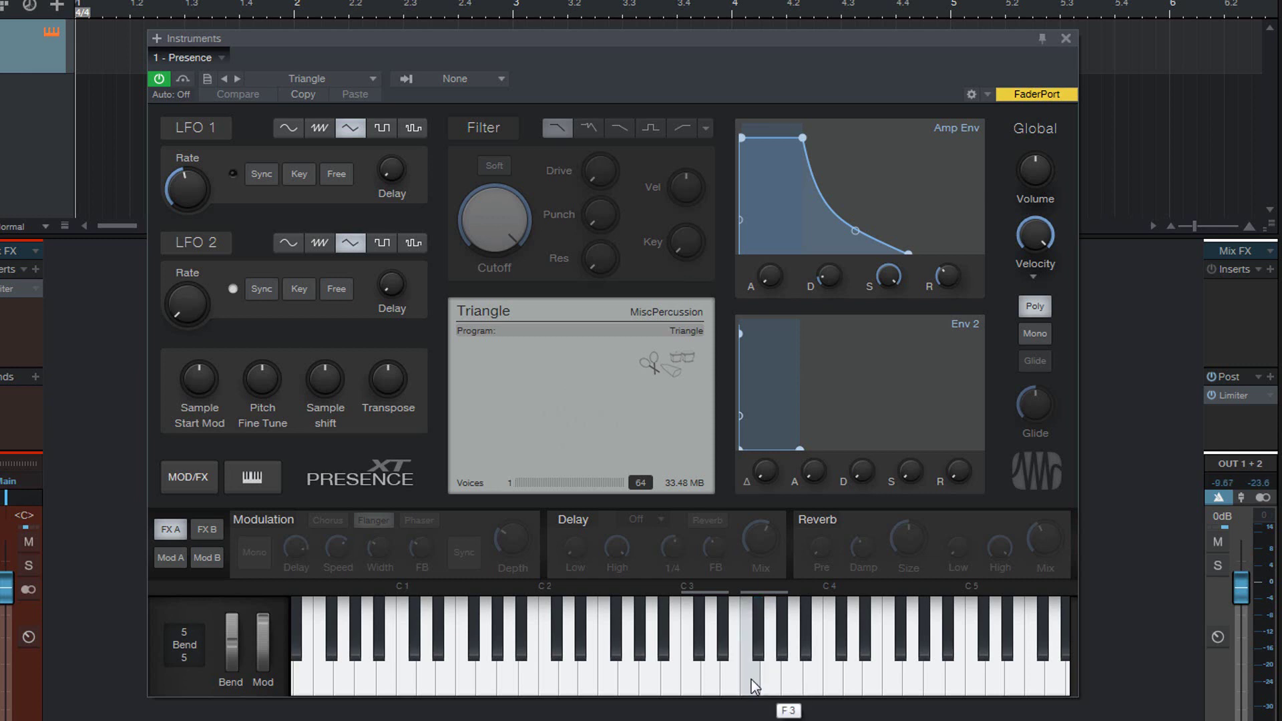
pyautogui.click(751, 679)
pyautogui.click(769, 680)
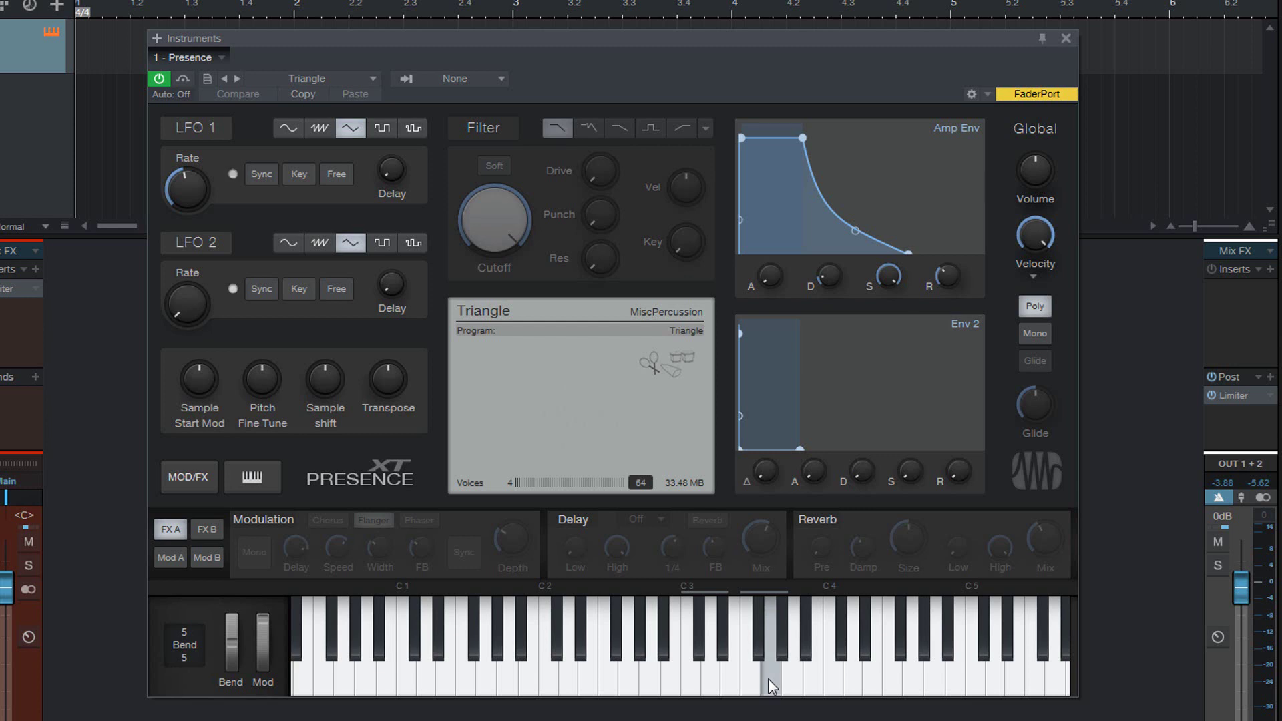
pyautogui.click(783, 654)
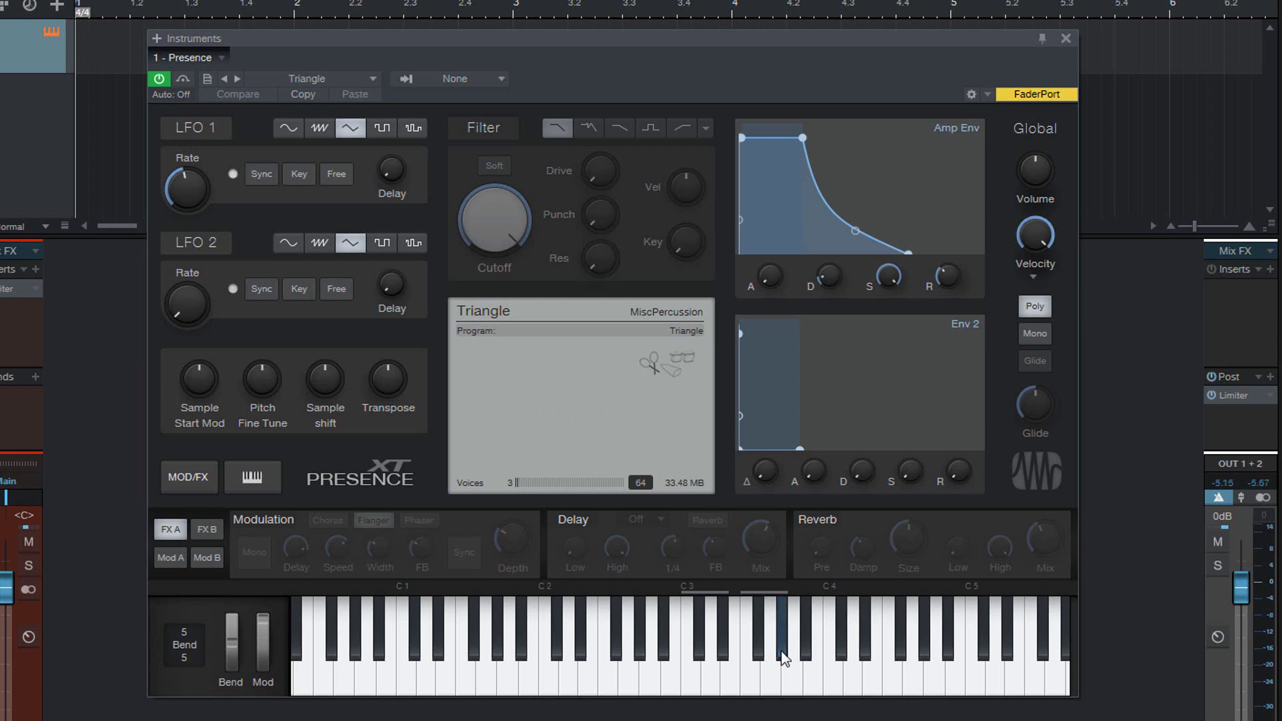
pyautogui.click(772, 655)
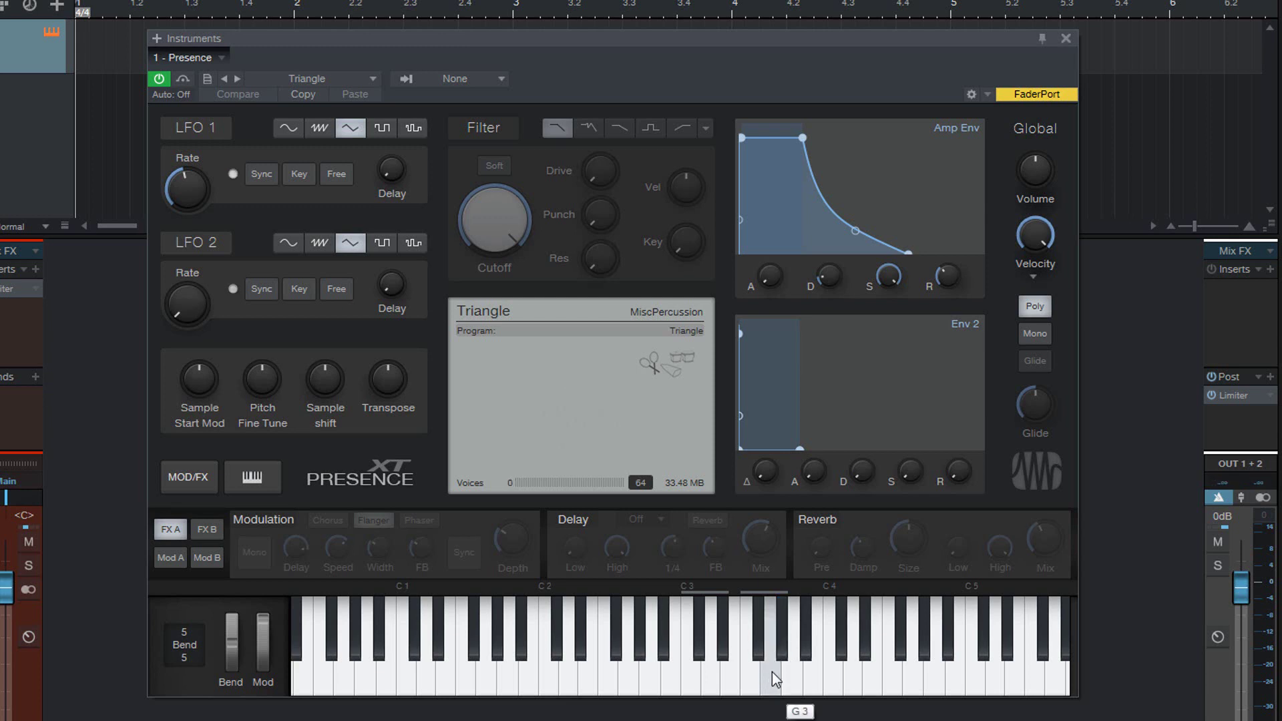
pyautogui.click(782, 658)
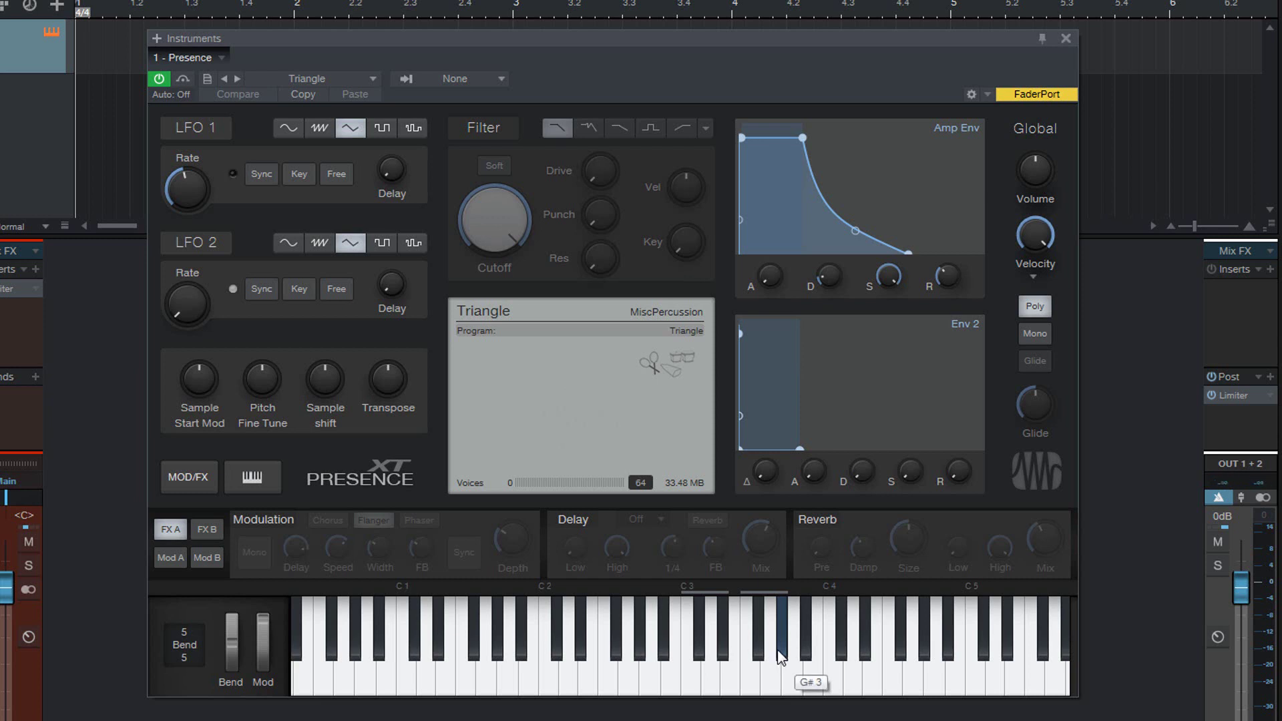
pyautogui.click(781, 641)
pyautogui.click(758, 647)
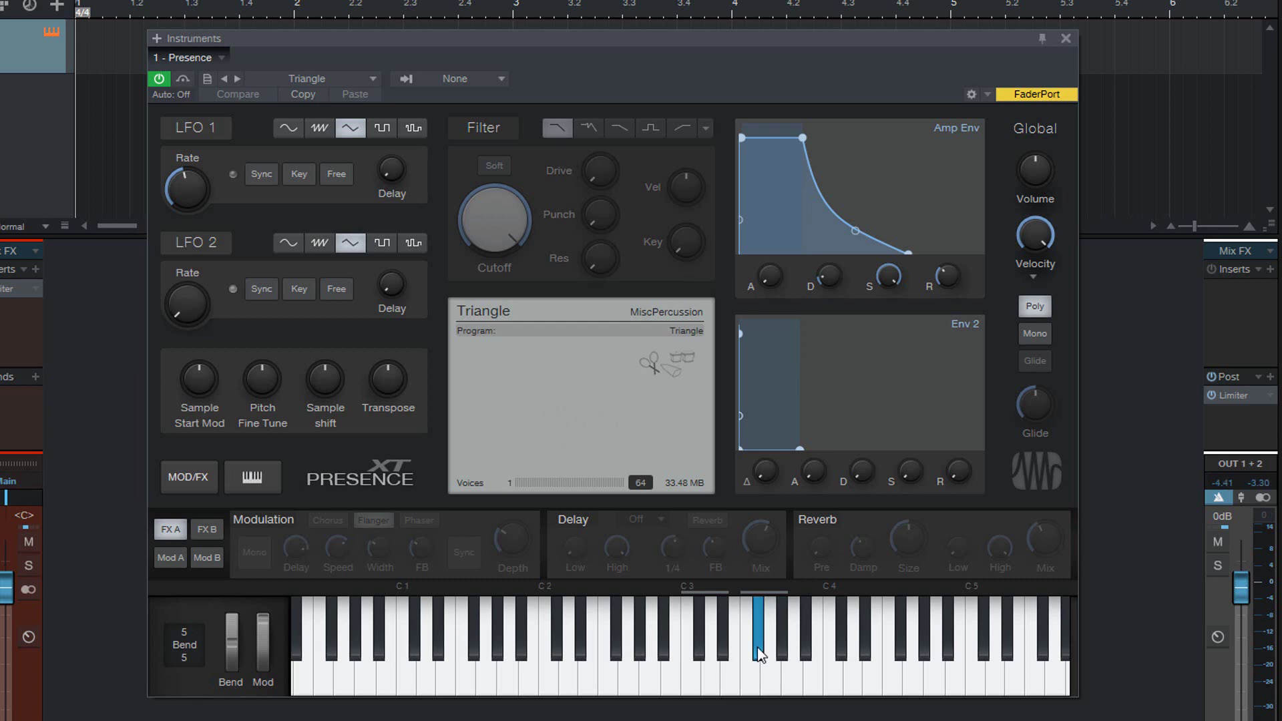
# - Audition more Triangle sounds on F3 and F#3, followed by C#3 and D#3
pyautogui.click(749, 664)
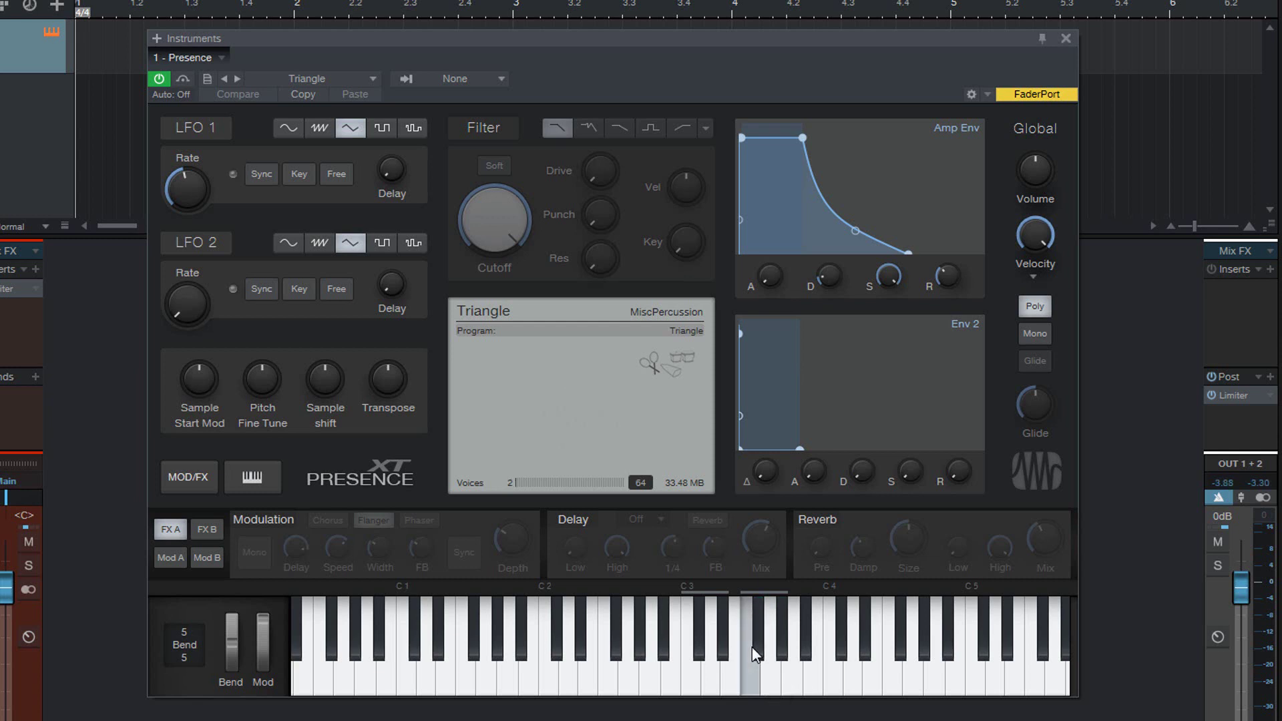
pyautogui.click(760, 652)
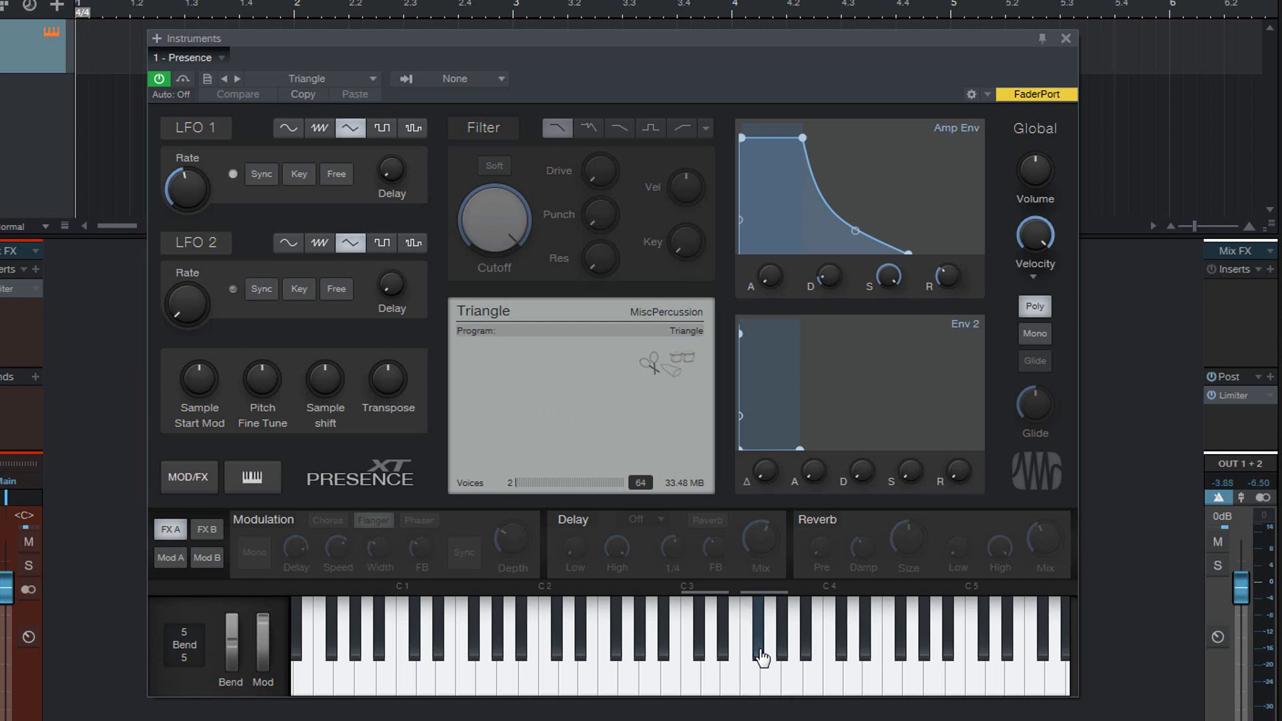
pyautogui.click(699, 651)
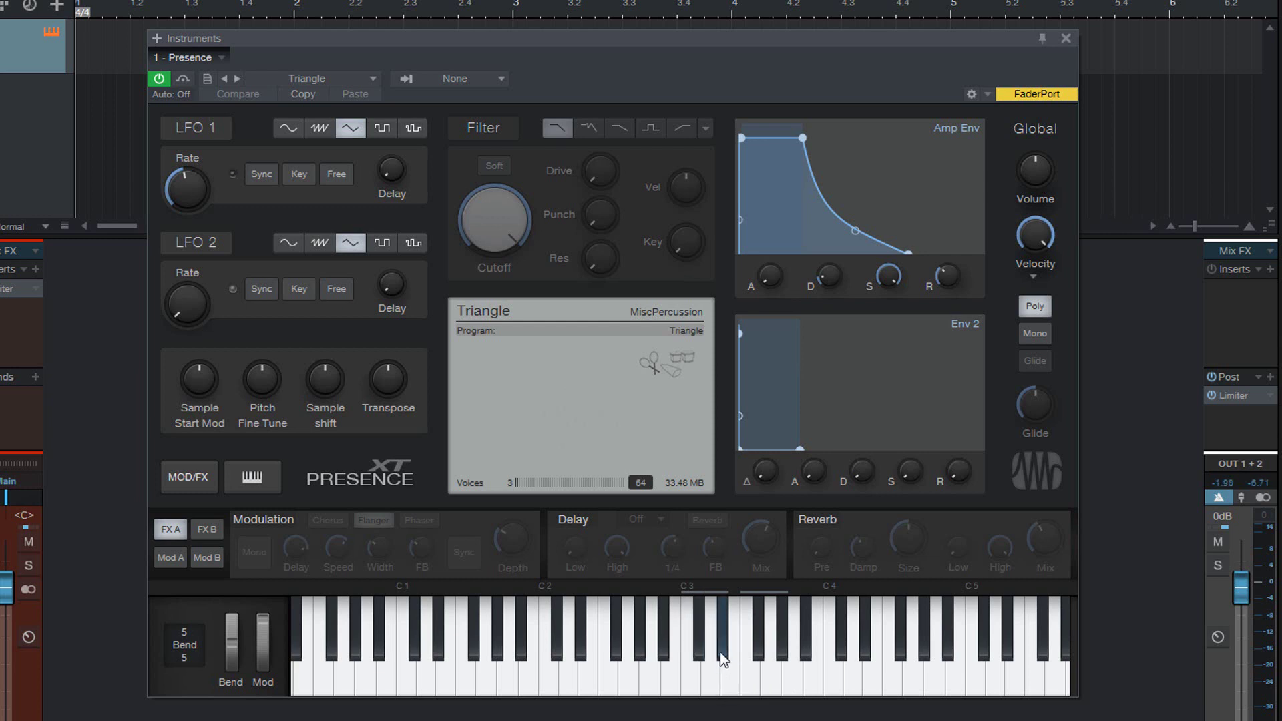
pyautogui.click(723, 653)
# - Load the Crotales preset from the PSO Chimes and Bells folder and close the preset browser
pyautogui.click(372, 76)
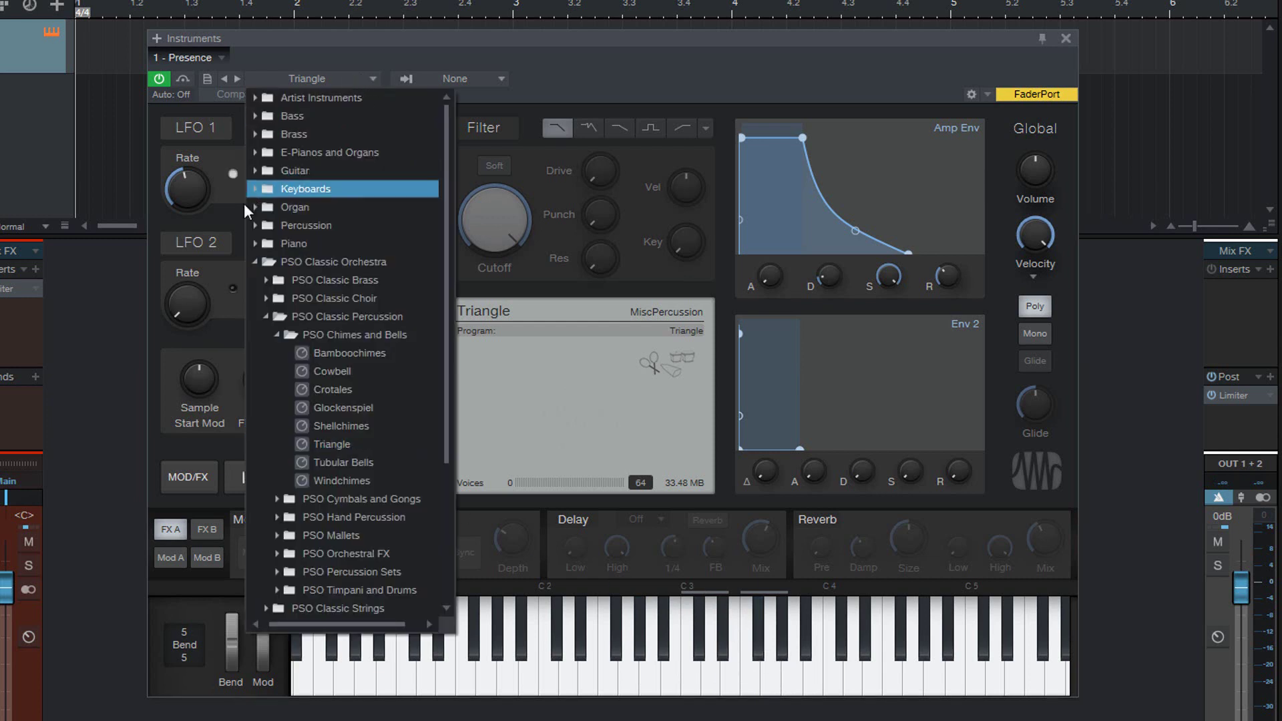
pyautogui.click(343, 387)
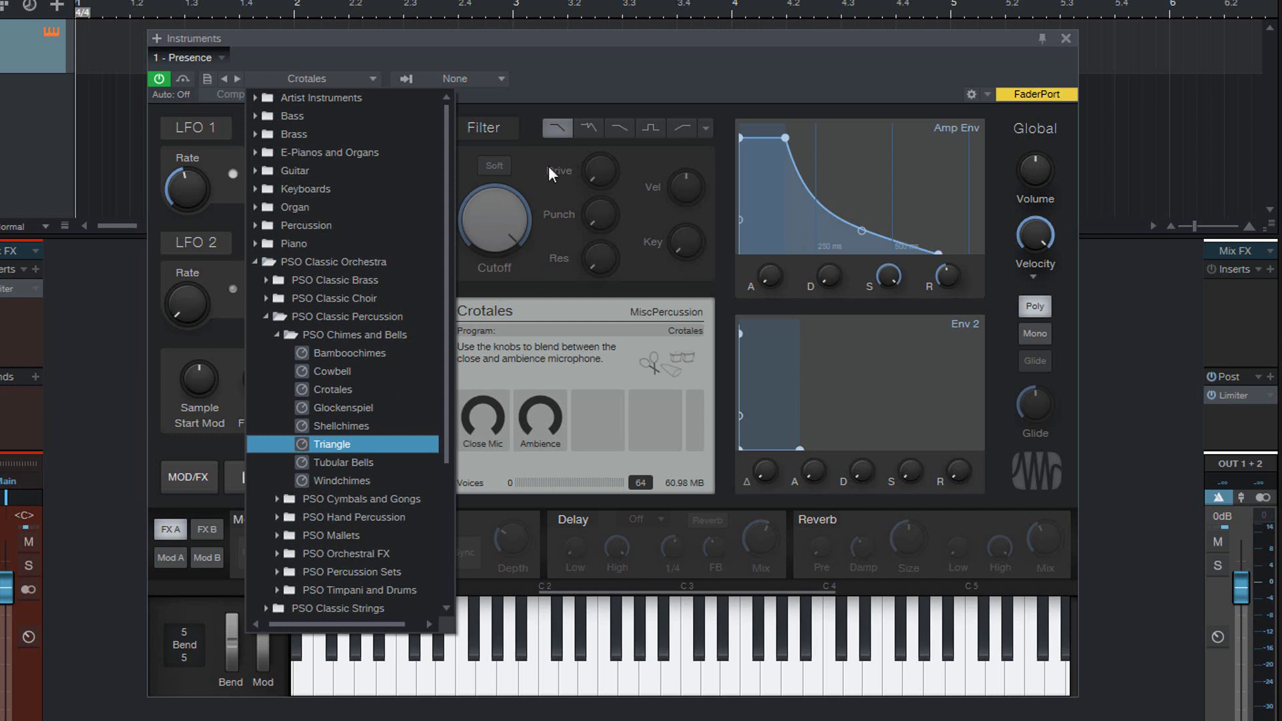
pyautogui.click(601, 90)
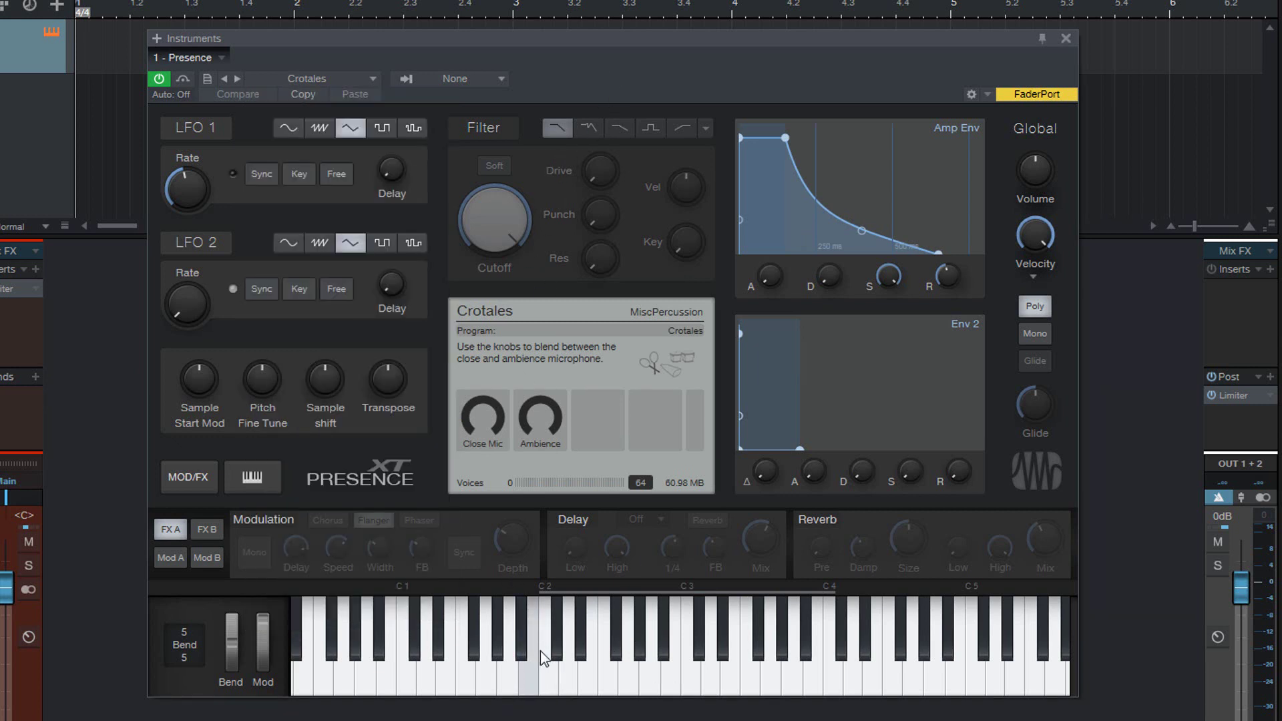
# - Audition the Crotales on D2, G2, B3 and C4, finishing with a downward glide along the keyboard from C4
pyautogui.click(563, 670)
pyautogui.click(626, 674)
pyautogui.click(816, 685)
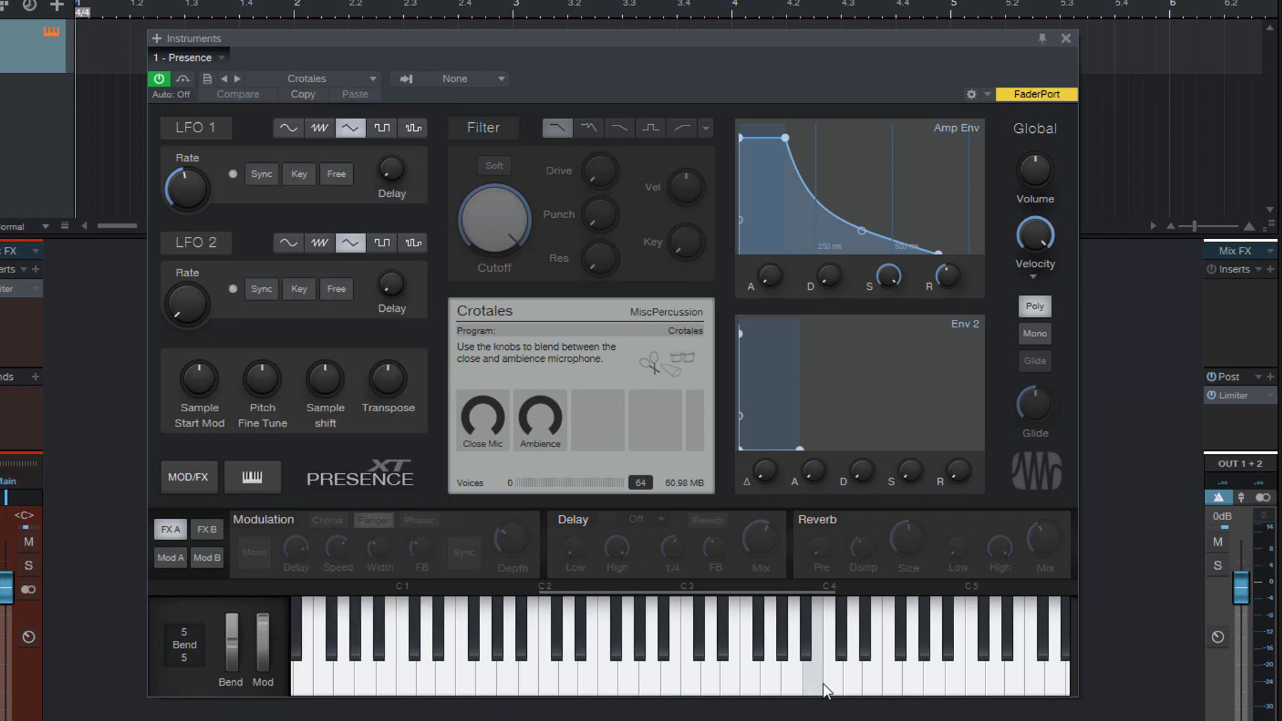
pyautogui.click(827, 688)
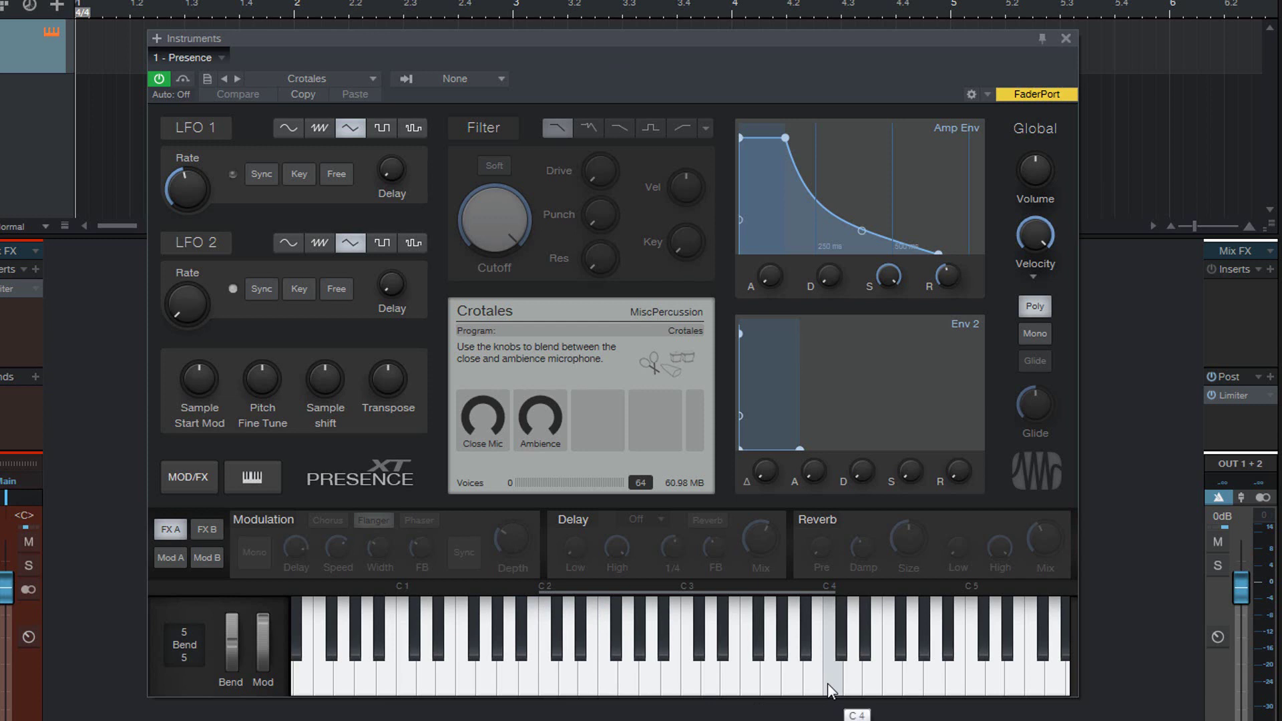
pyautogui.moveTo(827, 683)
pyautogui.mouseDown()
pyautogui.moveTo(554, 681)
pyautogui.moveTo(799, 685)
pyautogui.moveTo(557, 681)
pyautogui.moveTo(442, 625)
pyautogui.mouseUp()
# - Load the Cowbell preset from the PSO Chimes and Bells folder and close the preset browser
pyautogui.click(372, 78)
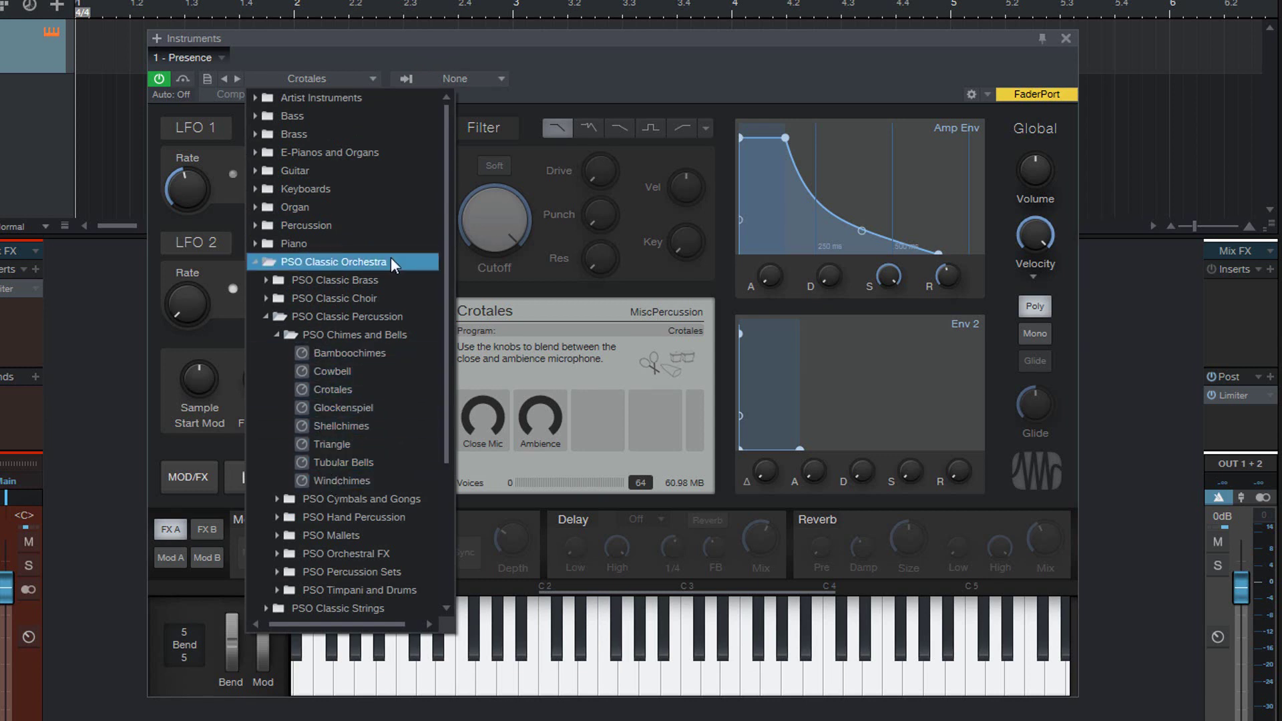
pyautogui.click(368, 371)
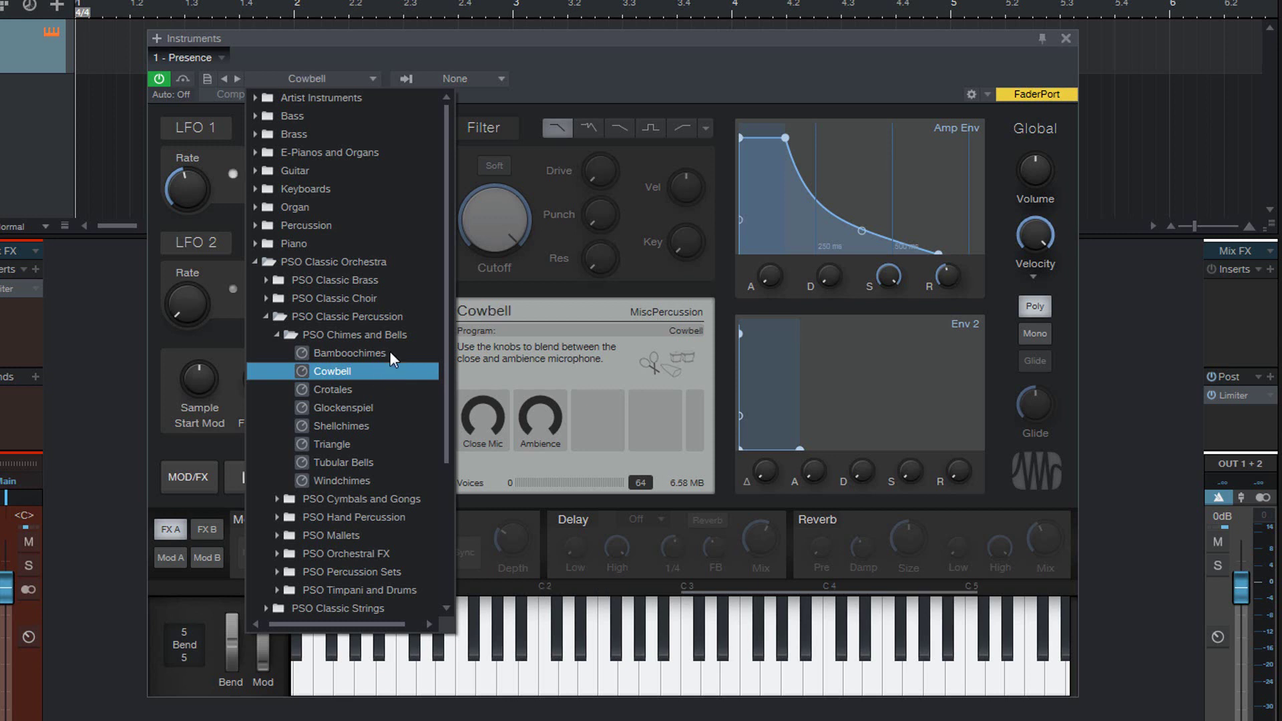
pyautogui.click(742, 87)
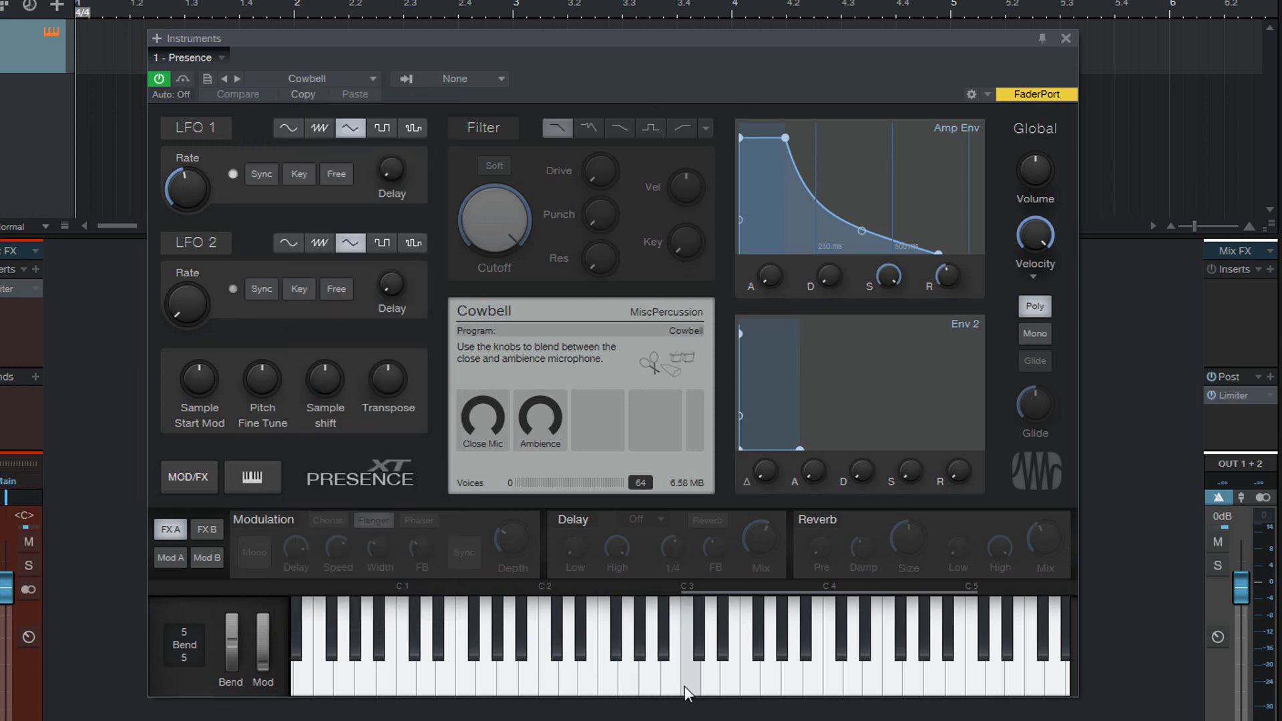
# - Audition the Cowbell by gliding from C3 to C#3 and from D#4 to D4
pyautogui.moveTo(684, 687)
pyautogui.mouseDown()
pyautogui.moveTo(965, 685)
pyautogui.moveTo(690, 688)
pyautogui.moveTo(807, 678)
pyautogui.moveTo(731, 686)
pyautogui.moveTo(709, 681)
pyautogui.moveTo(700, 657)
pyautogui.moveTo(730, 685)
pyautogui.moveTo(911, 662)
pyautogui.moveTo(702, 657)
pyautogui.mouseUp()
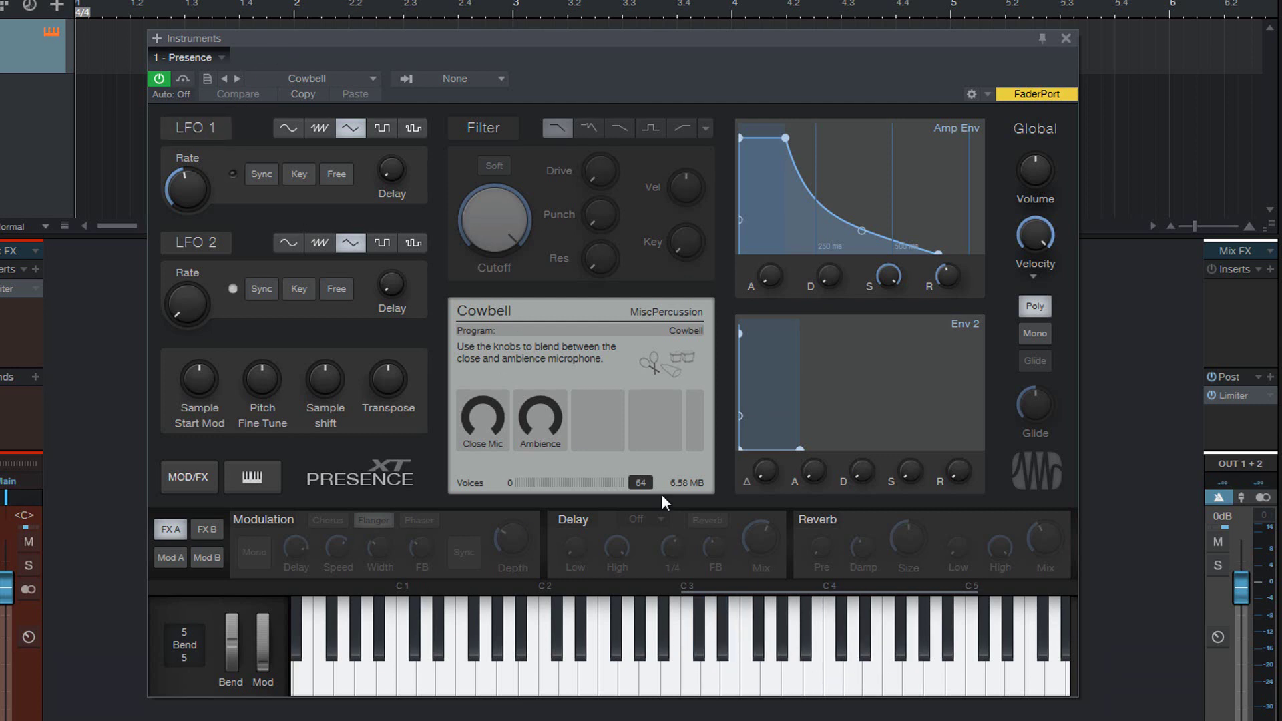
pyautogui.moveTo(865, 627)
pyautogui.mouseDown()
pyautogui.moveTo(935, 675)
pyautogui.moveTo(948, 654)
pyautogui.moveTo(853, 668)
pyautogui.mouseUp()
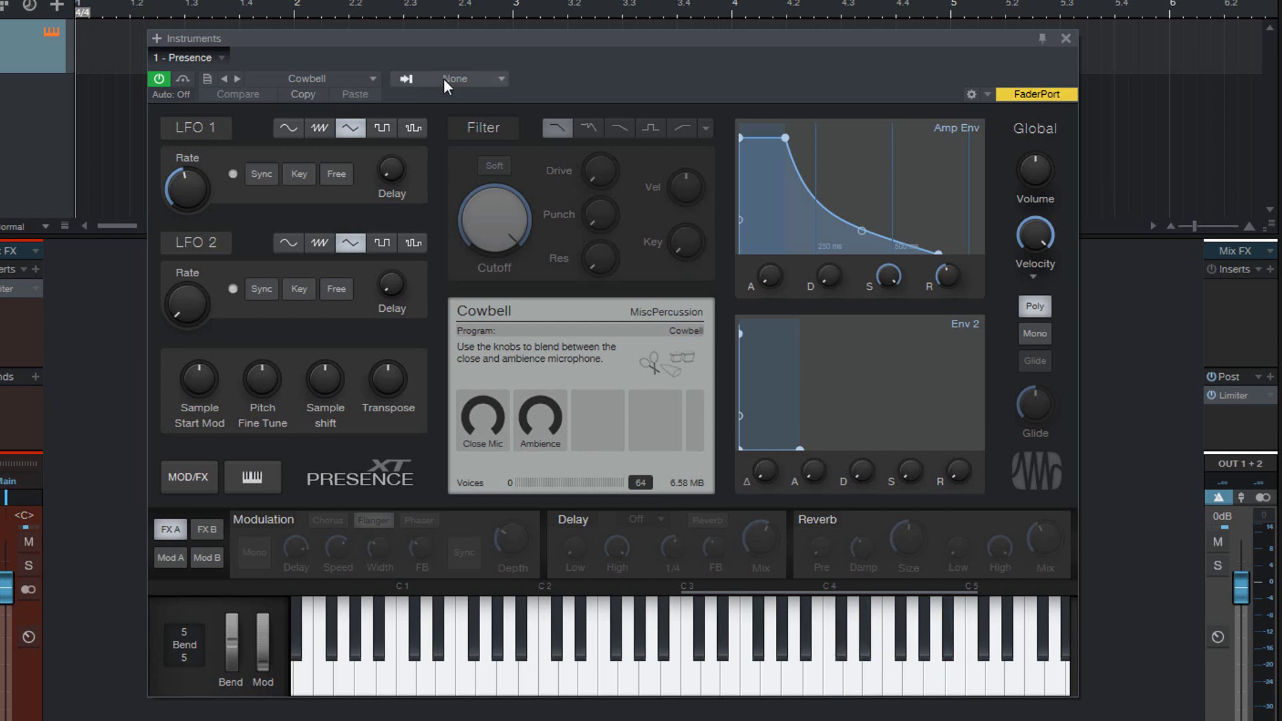